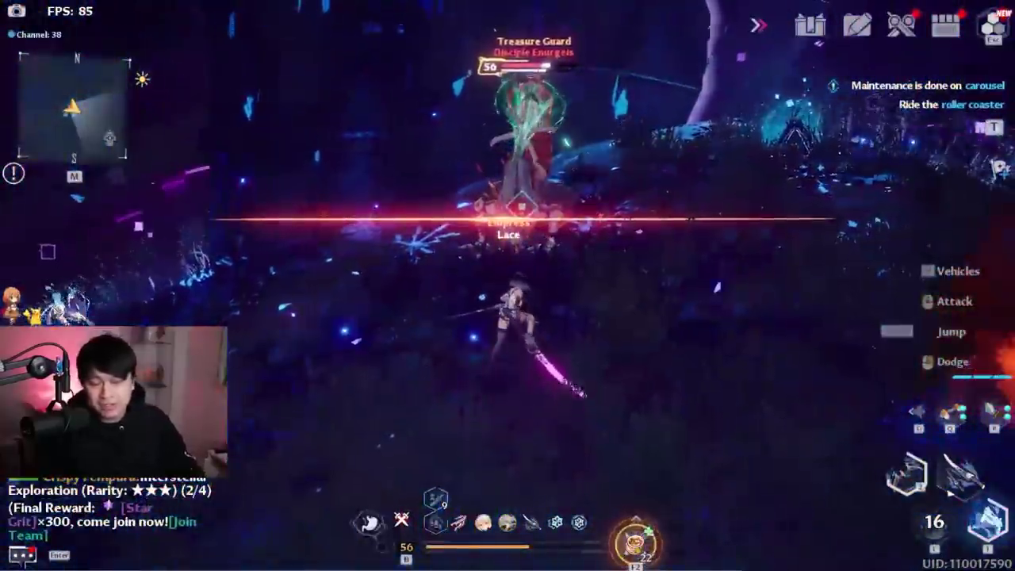
- Dodge repeatedly around the Treasure Guard while fighting it in the night field
key(shift)
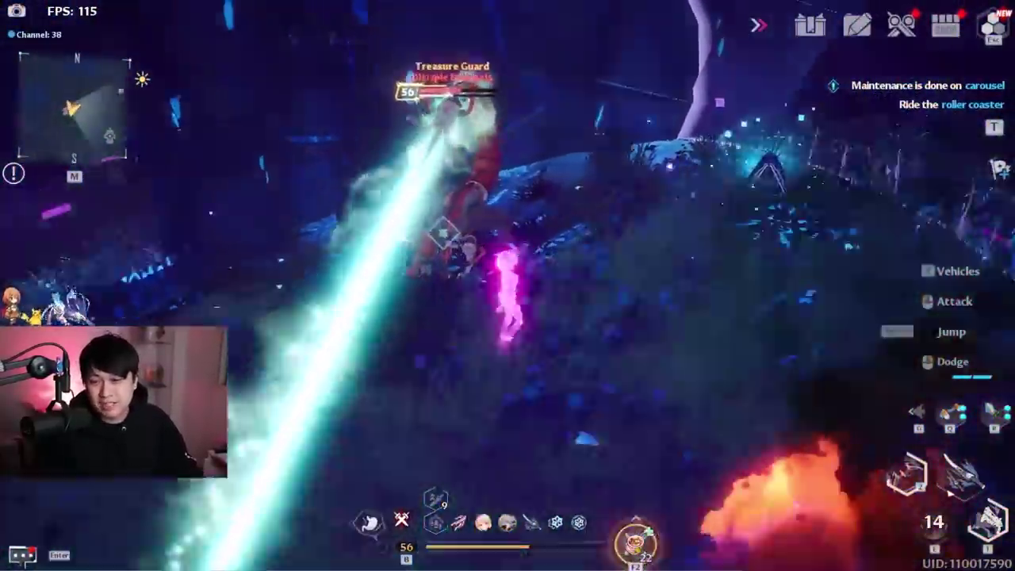
key(shift)
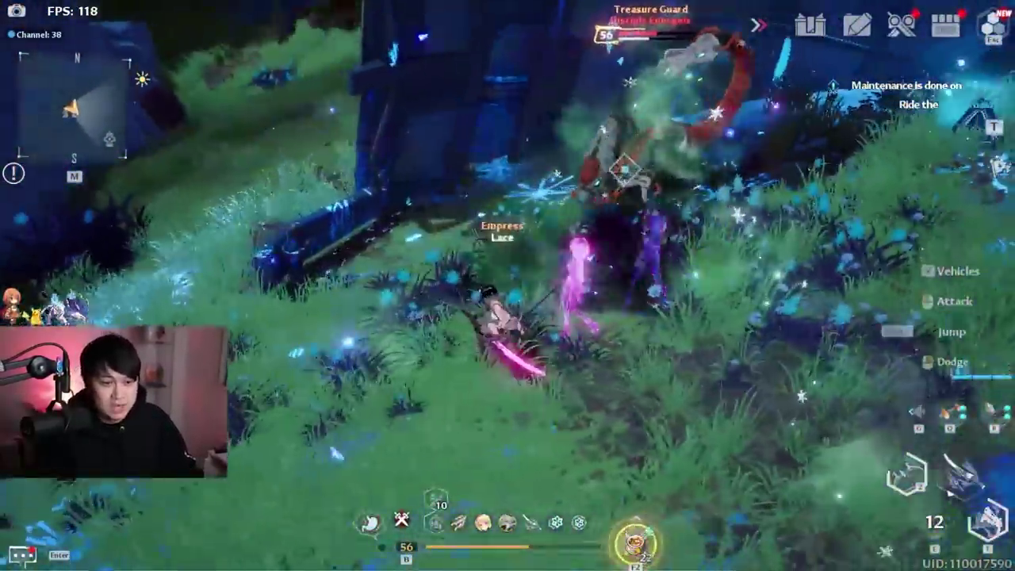
key(shift)
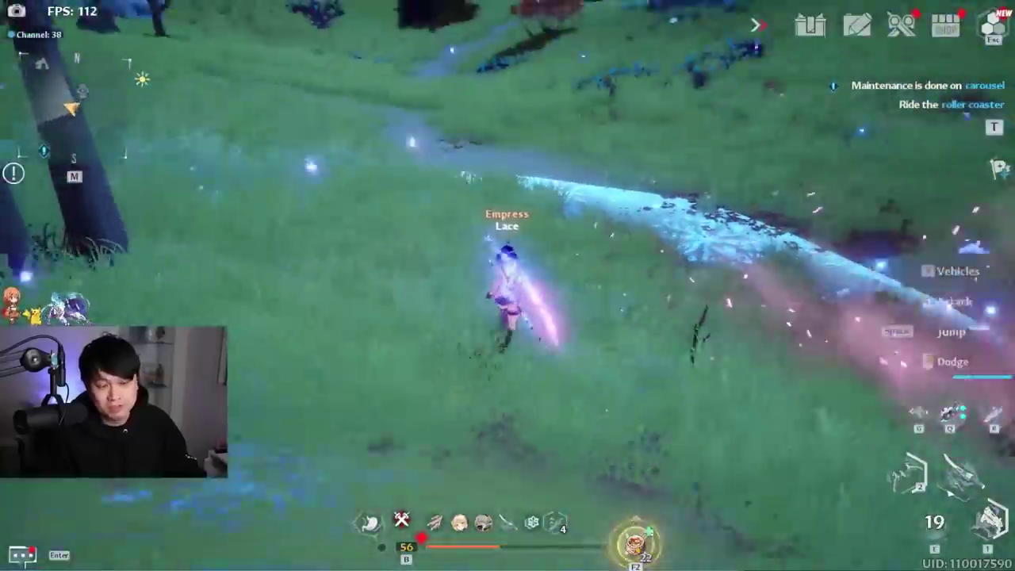
- Run forward across the grass, interact with the object beside the character and dodge
key(w)
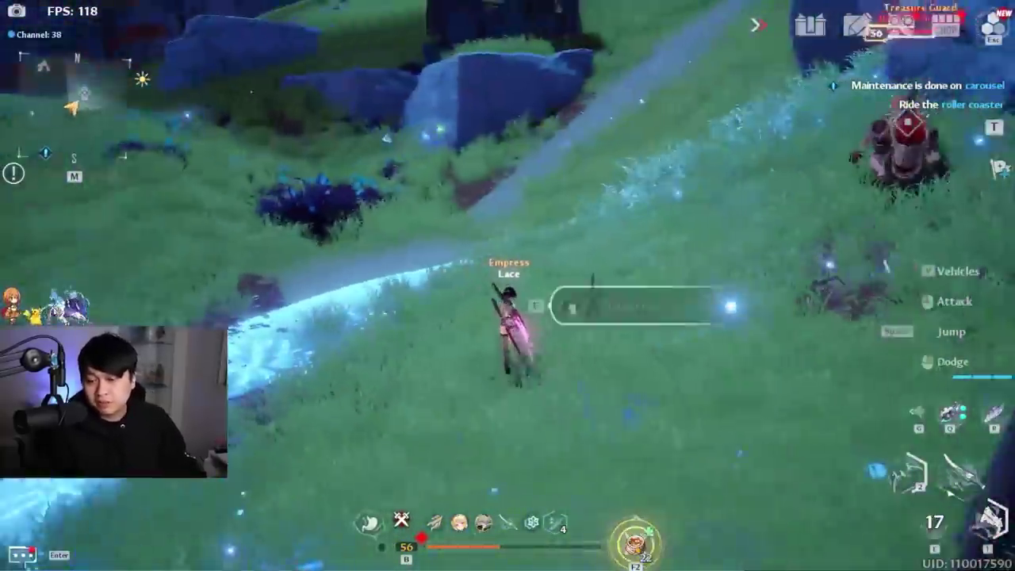
key(f)
key(shift)
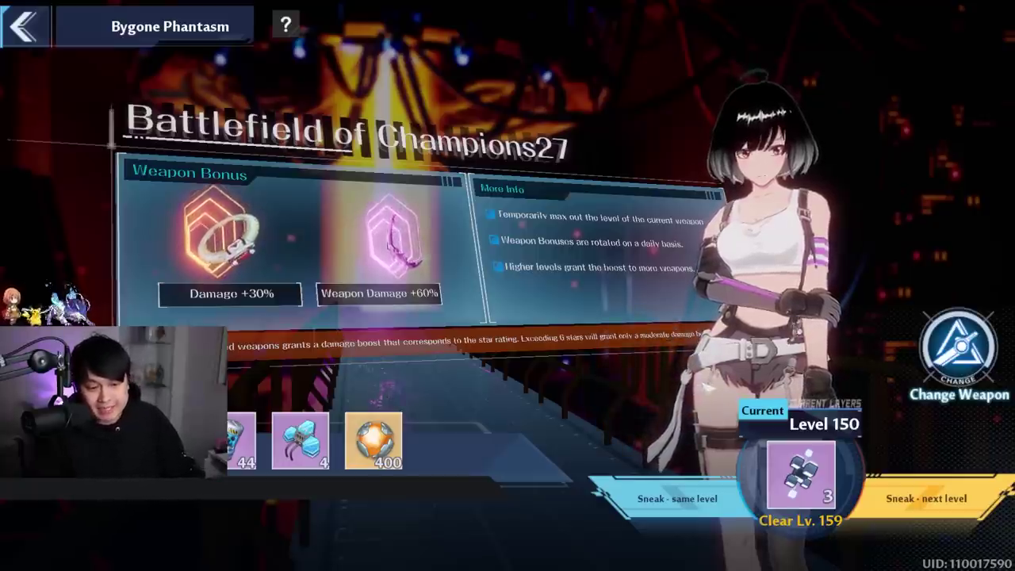
- Leave the Bygone Phantasm screen and select the level 110 weapon on the Weapons page
key(Escape)
key(Escape)
key(Escape)
click(843, 68)
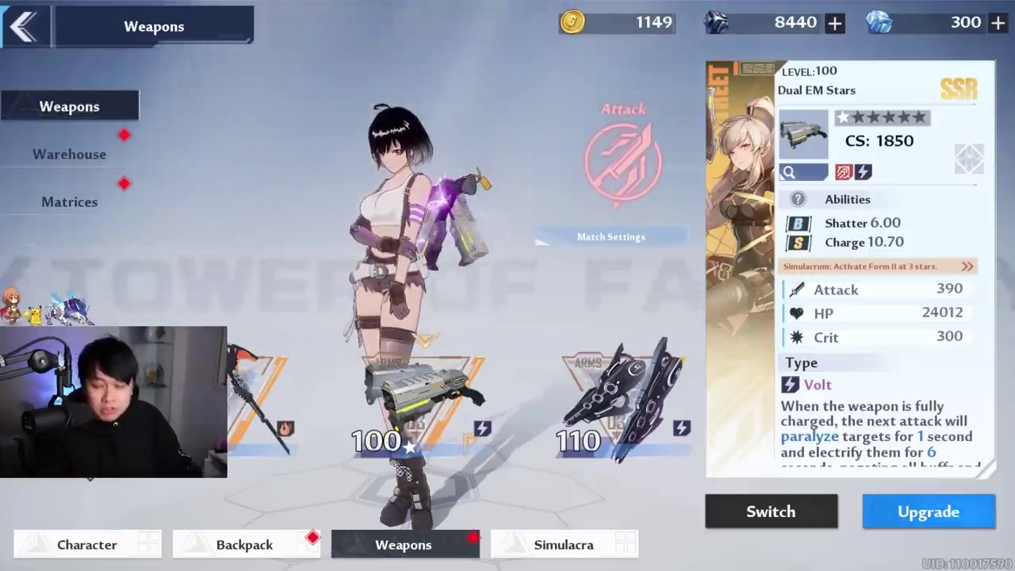
click(622, 400)
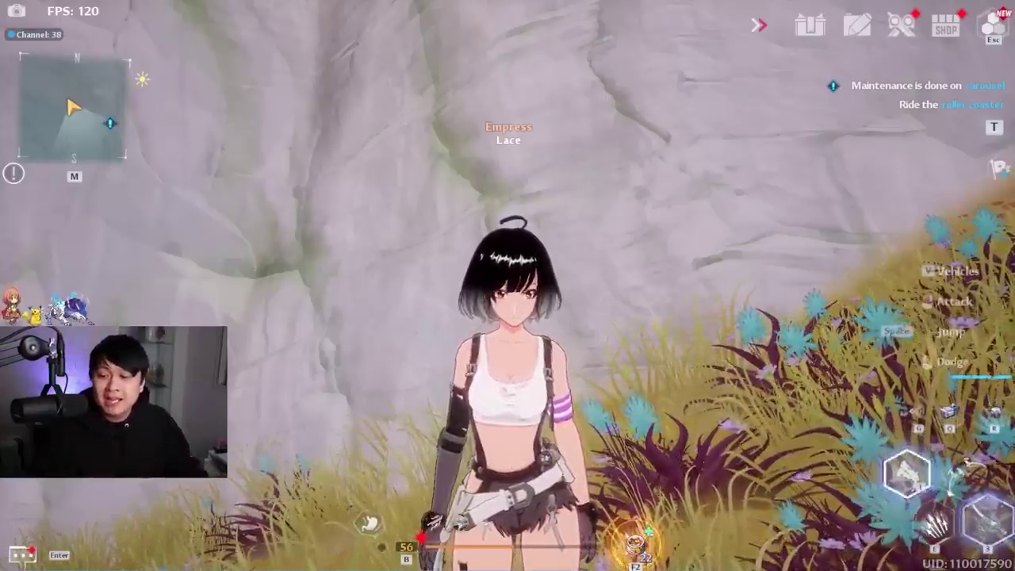
- Zoom out from the character and demonstrate attacking and jumping with the current weapon in the open field
scroll(507, 286, down, 3)
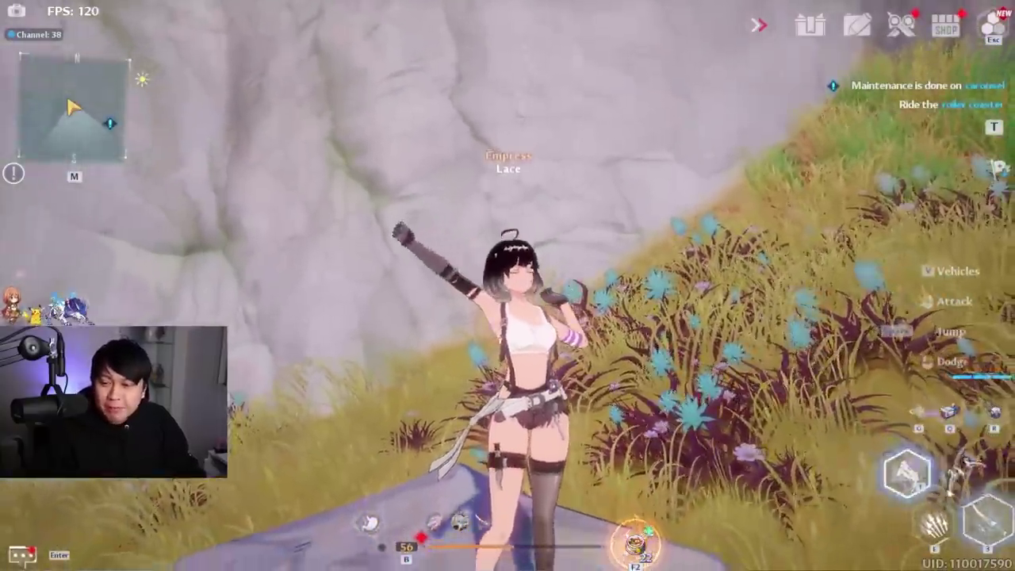
click(507, 285)
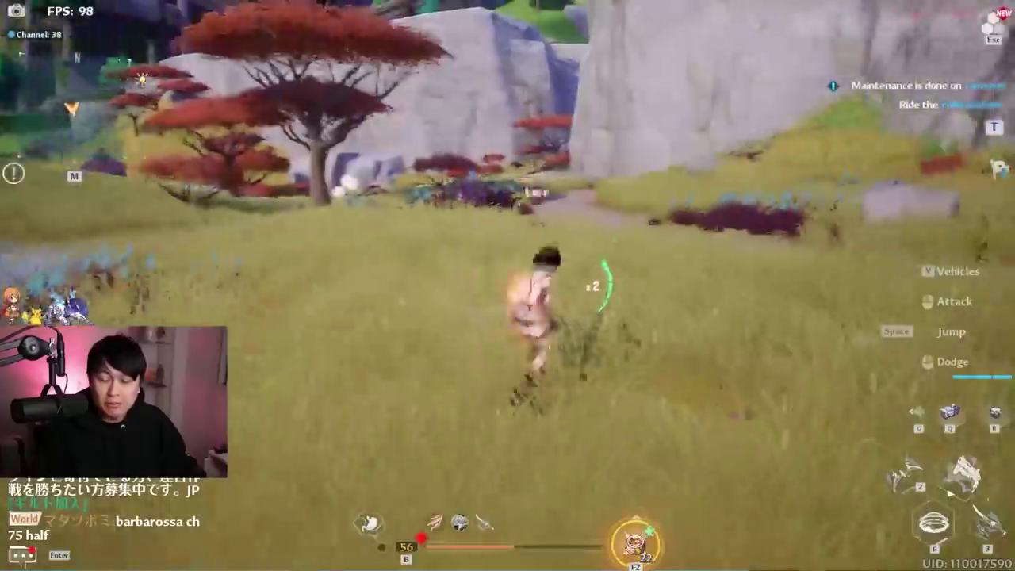
key(space)
key(space)
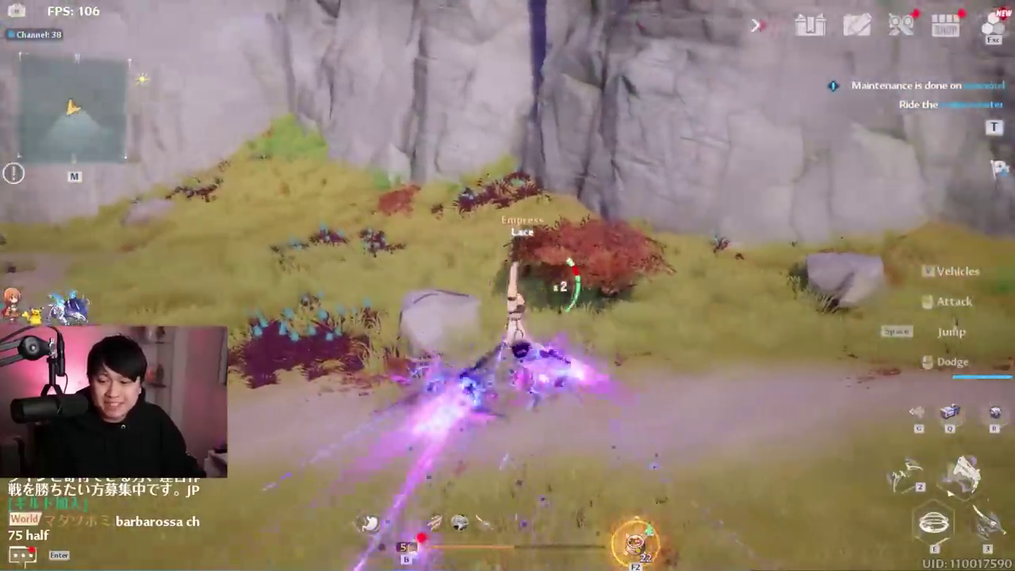
key(space)
- Switch to the weapon in slot 3 and perform its normal attack chain on the path
key(3)
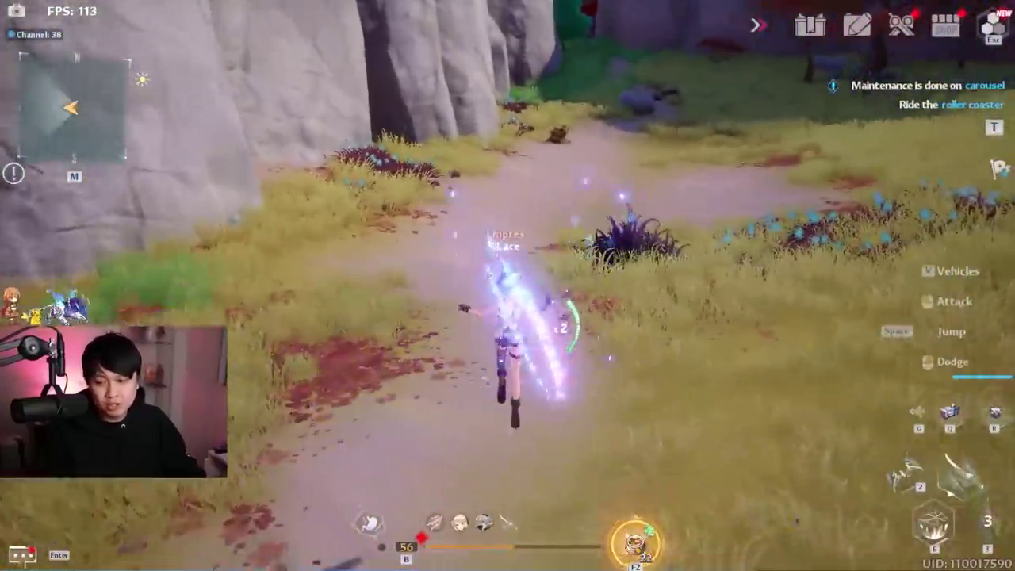
click(508, 285)
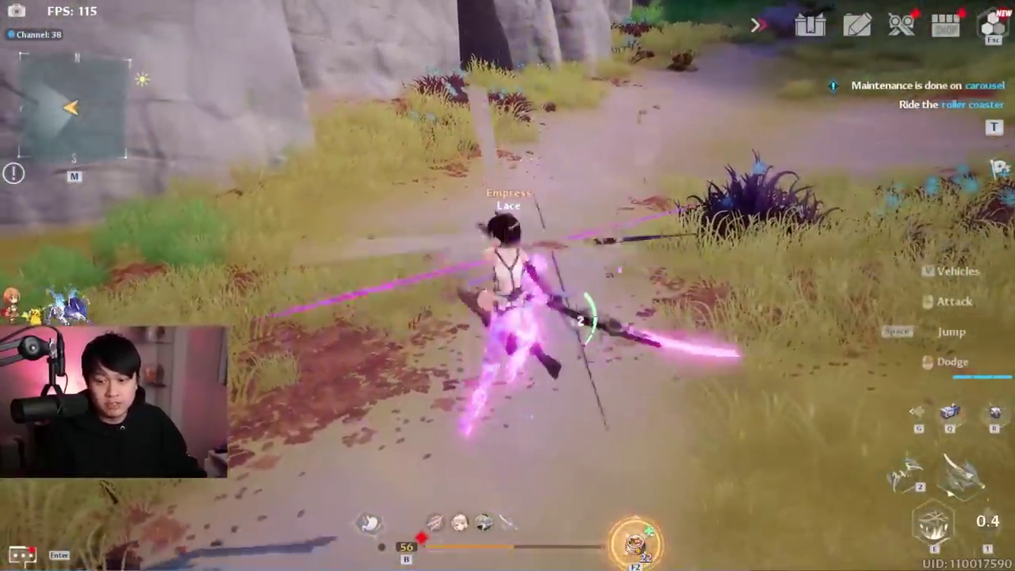
click(507, 285)
click(507, 285)
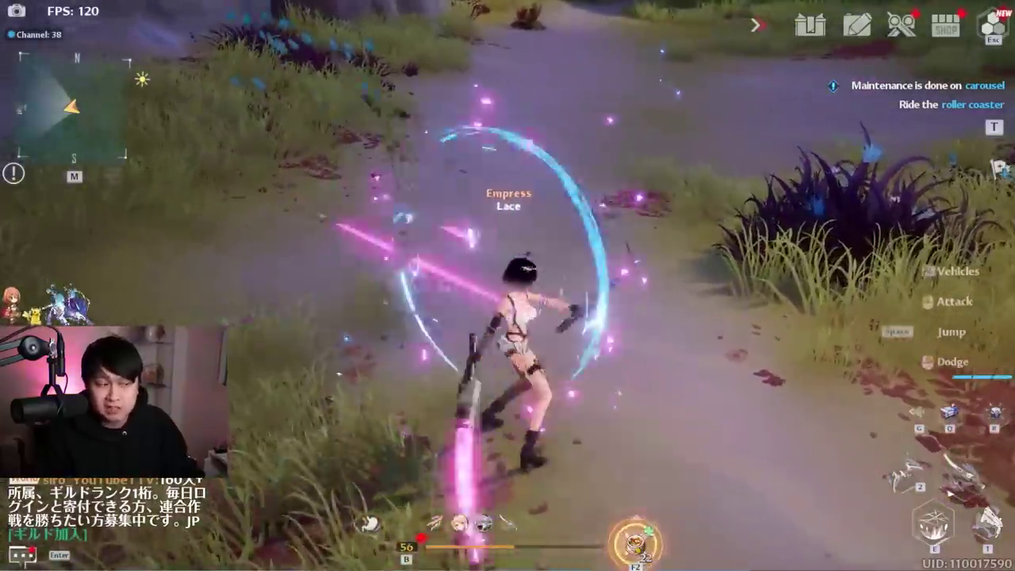
click(507, 285)
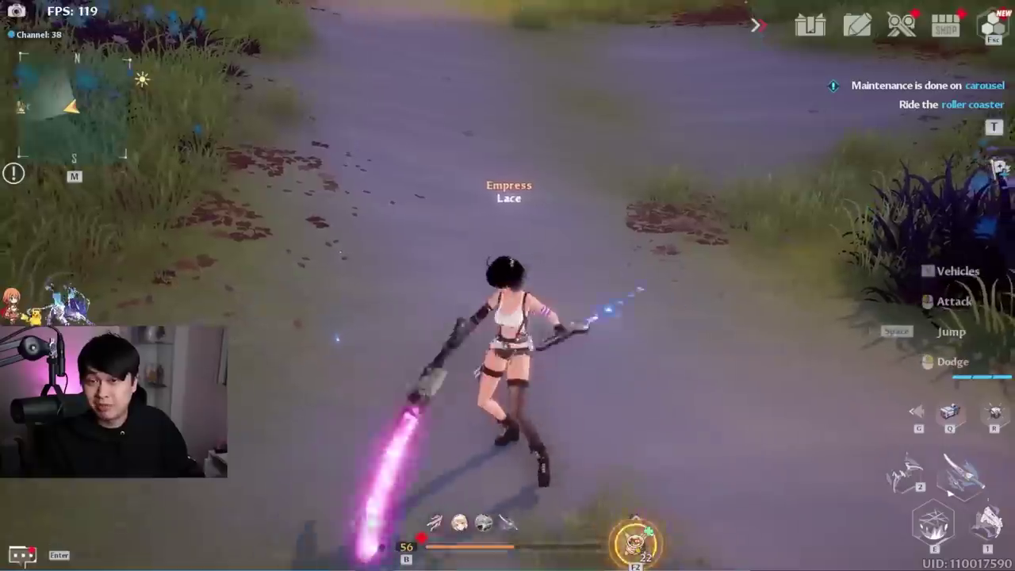
click(507, 285)
click(508, 285)
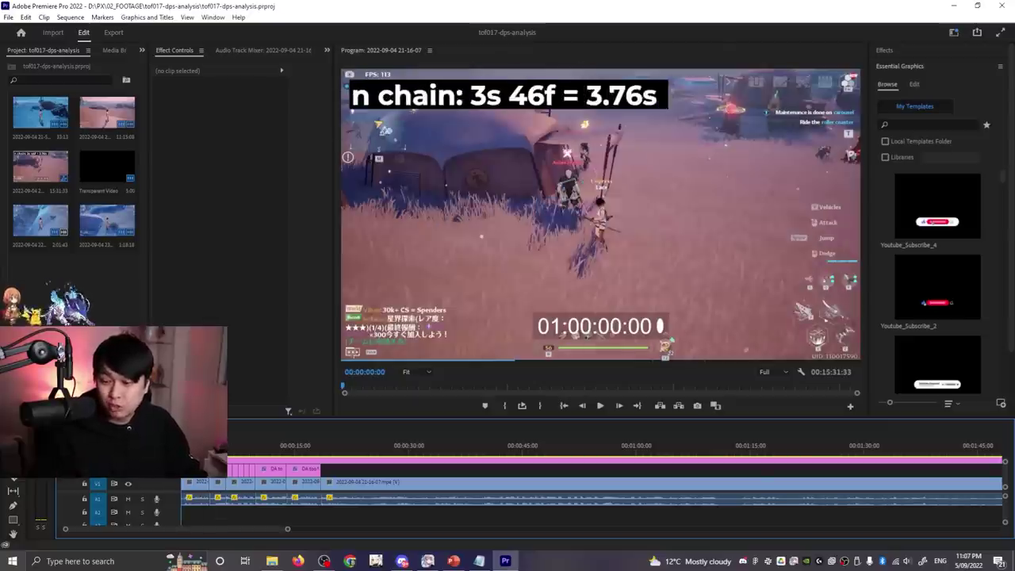
- Switch to Premiere Pro, maximize the Program monitor and play the attack-timing sequence from the start
drag(213, 454, 182, 453)
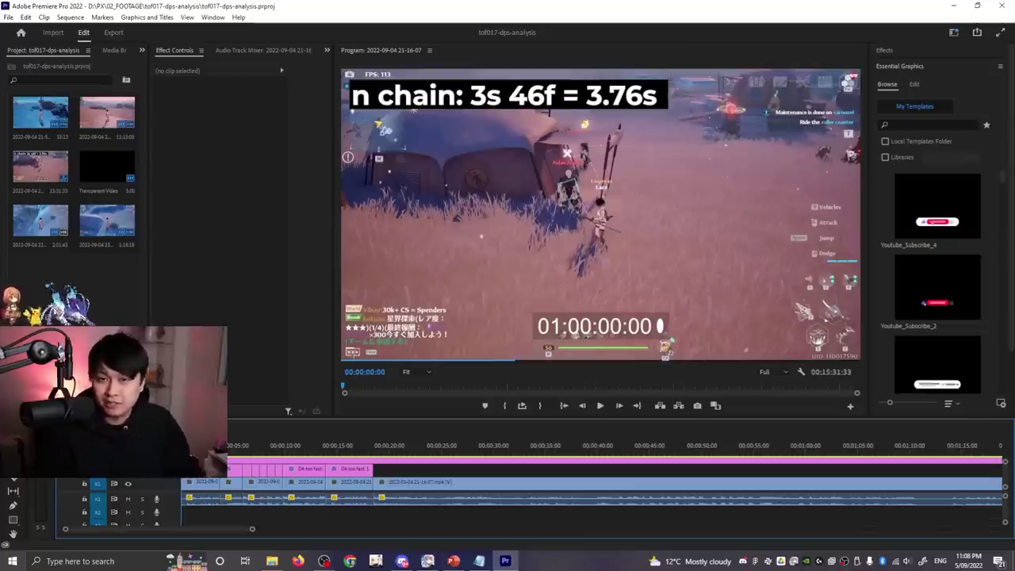
key(grave)
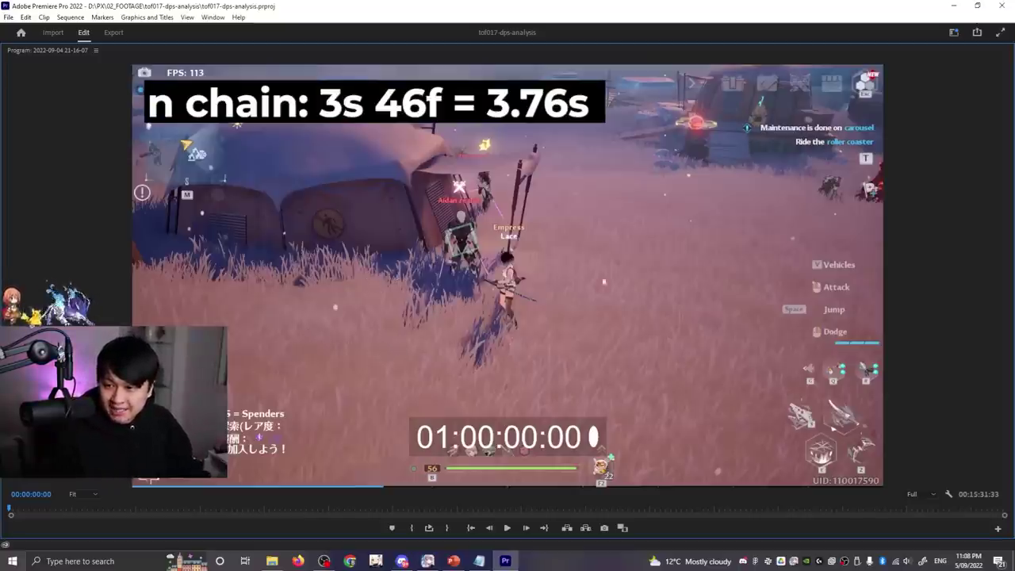
key(space)
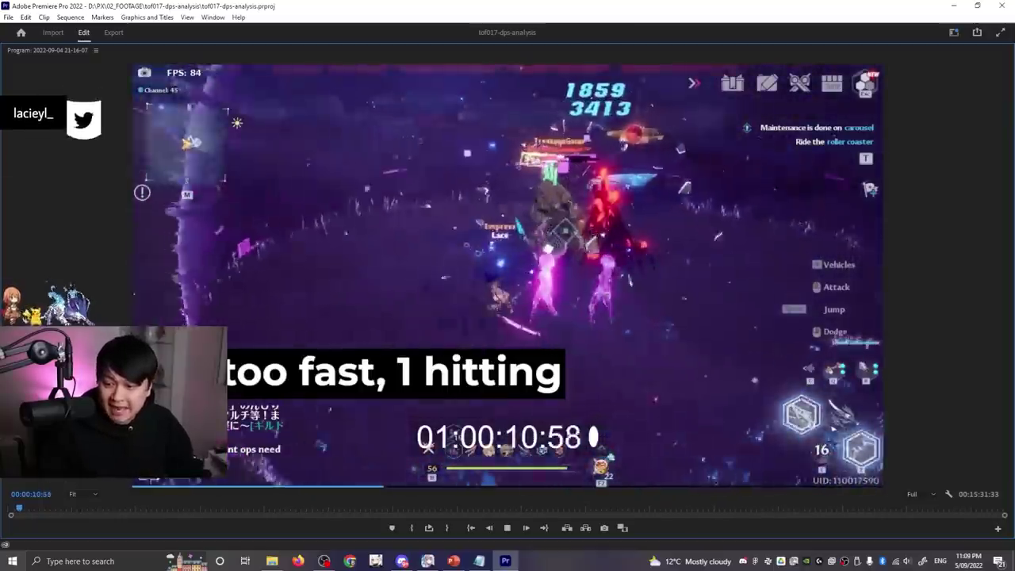
- Return the playhead to 00:00:08:13 and step back frame by frame to 00:00:07:48 in the "DA: 46f = 0.76s" section
click(15, 508)
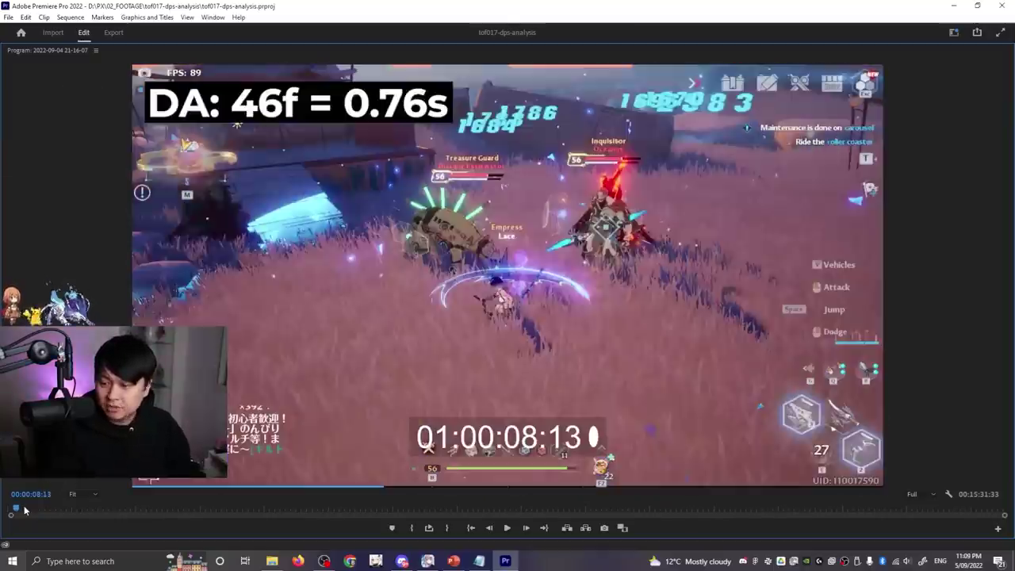
key(Left)
key(Left)
key(Left)
key(Left)
key(Left)
key(Left)
key(Left)
key(Left)
key(Left)
key(Left)
key(Left)
key(Left)
key(Left)
key(Left)
key(Left)
key(Left)
key(Left)
key(Left)
key(Left)
key(Left)
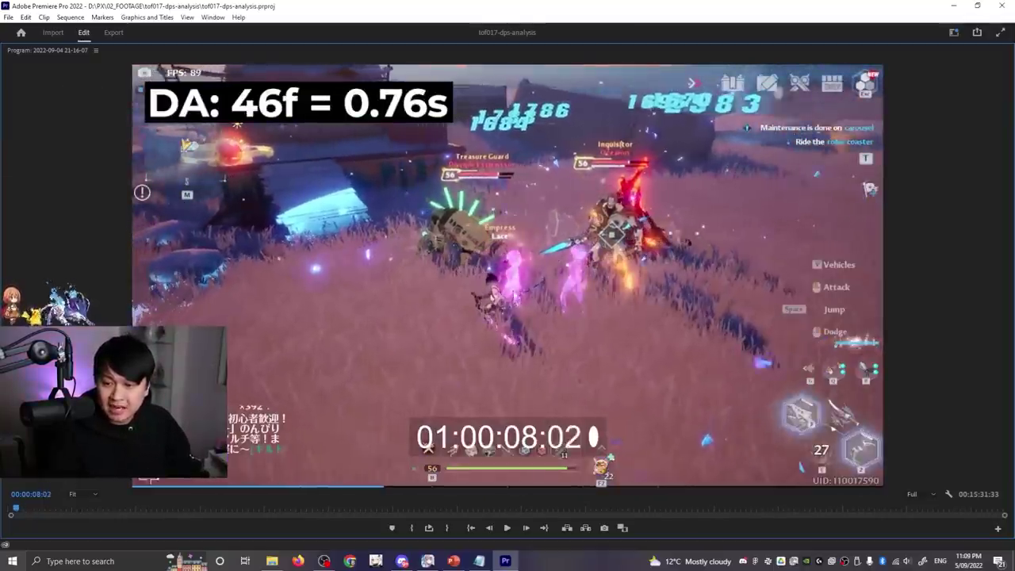
key(Left)
key(Left)
key(Left)
key(Left)
key(Left)
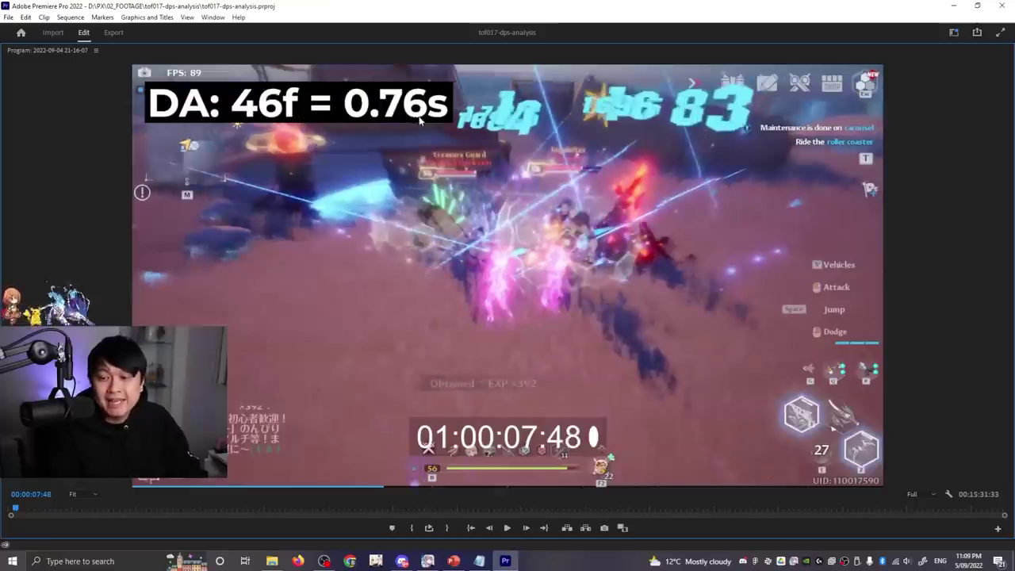
- Step forward seven frames to 00:00:07:55 to examine the dodge attack's animation
key(Right)
key(Right)
key(Right)
key(Right)
key(Right)
key(Right)
key(Right)
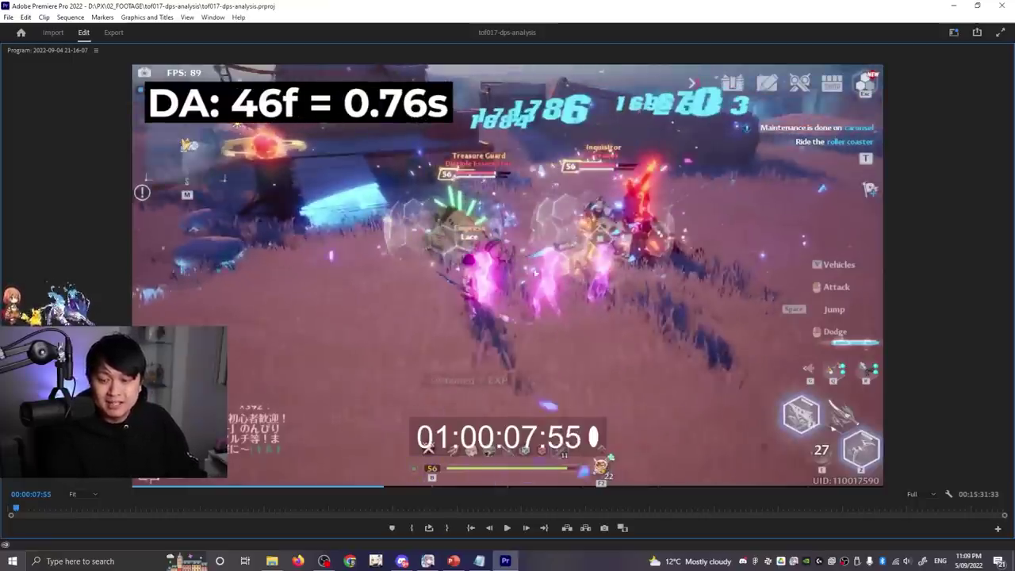
- Move the playhead back to 00:00:04:40 in the "skill: 1s 14f = 1.23s" section
key(Left)
key(Left)
key(Left)
key(Left)
key(Left)
key(Left)
key(Left)
key(Left)
key(Left)
key(Left)
key(Left)
key(Left)
key(Left)
key(Left)
key(Left)
key(Left)
key(Left)
key(Left)
key(Left)
key(Left)
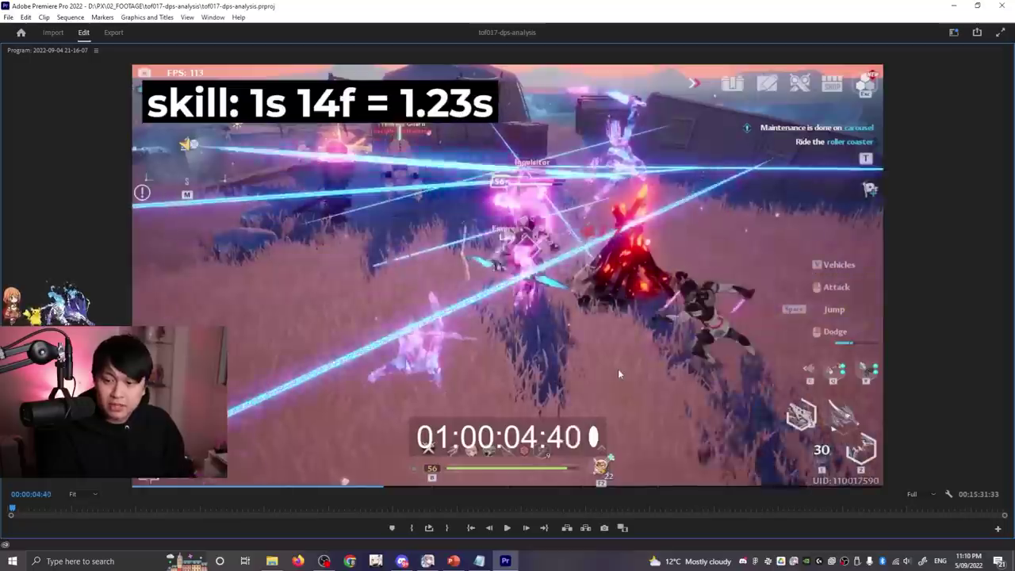
- Step forward frame by frame through the skill animation and into the 50-frame dodge attack at 00:00:06:43
key(Right)
key(Right)
key(Right)
key(Right)
key(Right)
key(Right)
key(Right)
key(Right)
key(Right)
key(Right)
key(Right)
key(Right)
key(Right)
key(Right)
key(Right)
key(Right)
key(Right)
key(Right)
key(Right)
key(Right)
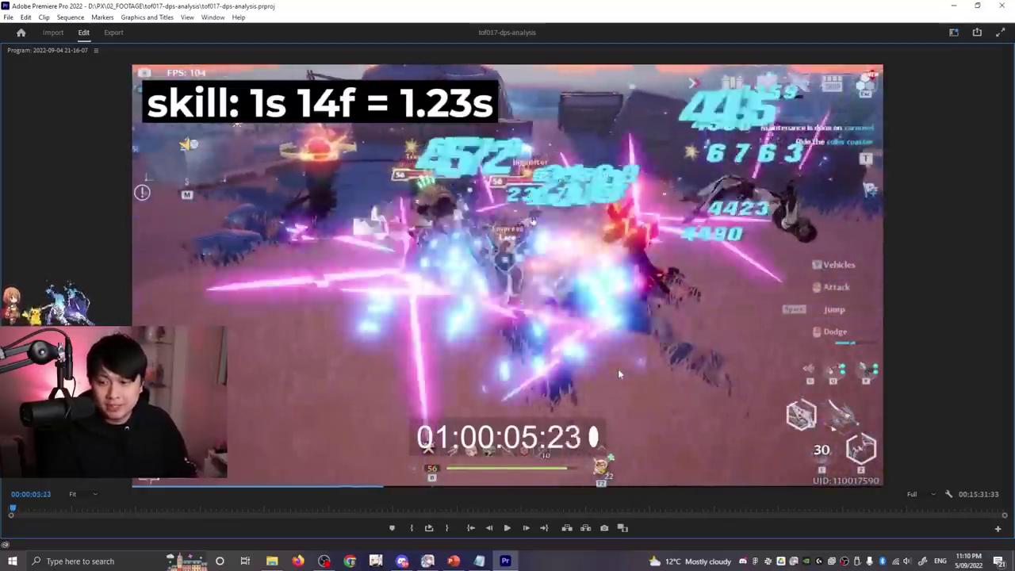
key(Right)
key(Right)
key(Right)
key(Right)
key(Right)
key(Right)
key(Right)
key(Right)
key(Right)
key(Right)
key(Right)
key(Right)
key(Right)
key(Right)
key(Right)
key(Right)
key(Right)
key(Right)
key(Right)
key(Right)
key(Right)
key(Right)
key(Right)
key(Right)
key(Right)
key(Right)
key(Right)
key(Right)
key(Right)
key(Right)
key(Right)
key(Right)
key(Right)
key(Right)
key(Right)
key(Right)
key(Right)
key(Right)
key(Right)
key(Right)
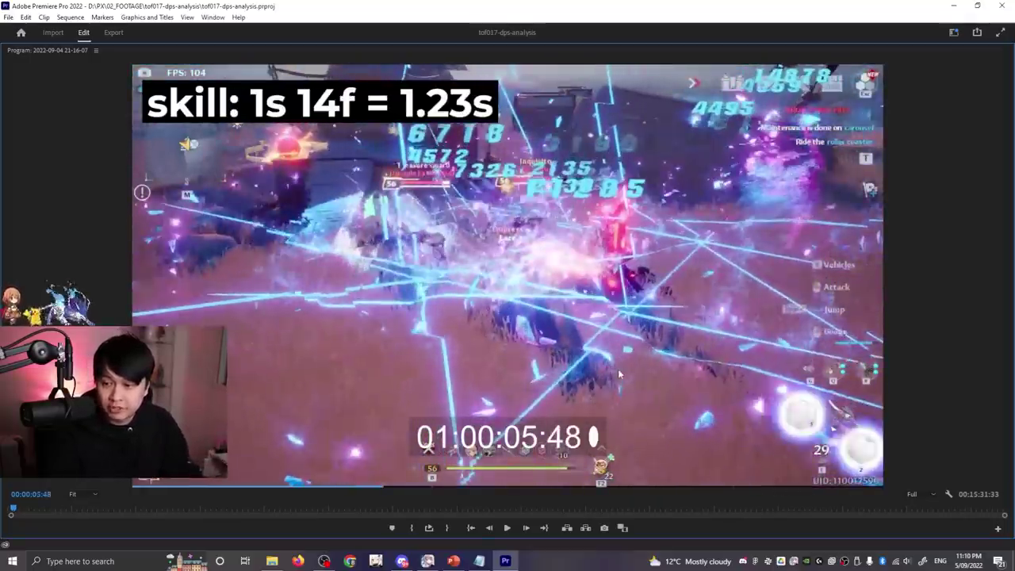
key(Right)
key(Right)
key(Right)
key(Right)
key(Right)
key(Right)
key(Right)
key(Right)
key(Right)
key(Right)
key(Right)
key(Right)
key(Right)
key(Right)
key(Right)
key(Right)
key(Right)
key(Right)
key(Right)
key(Right)
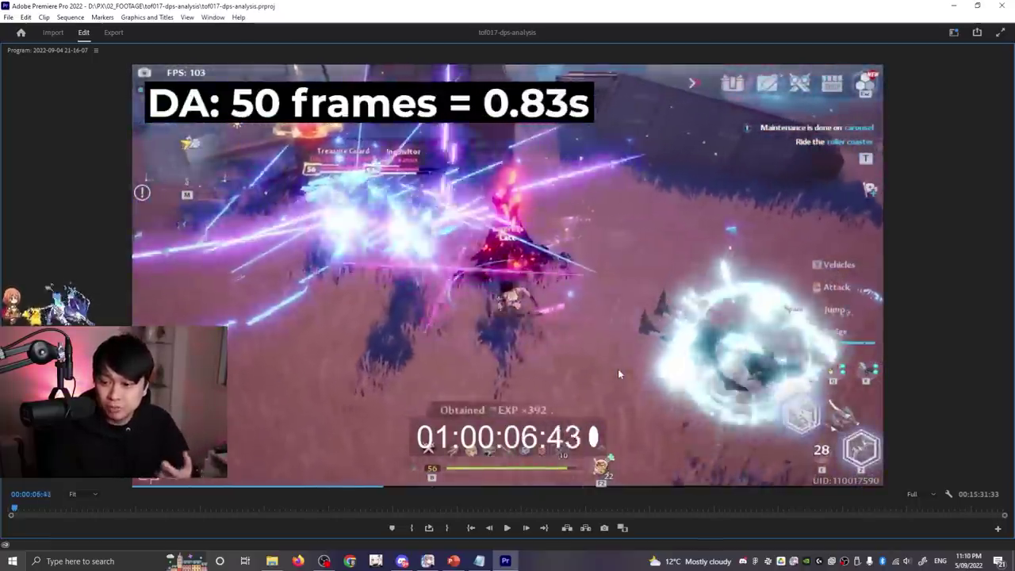
- Step forward through the footage to 00:00:09:15 in the "DA: 44f = 0.73s" section
key(Right)
key(Right)
key(Right)
key(Right)
key(Right)
key(Right)
key(Right)
key(Right)
key(Right)
key(Right)
key(Right)
key(Right)
key(Right)
key(Right)
key(Right)
key(Right)
key(Right)
key(Right)
key(Right)
key(Right)
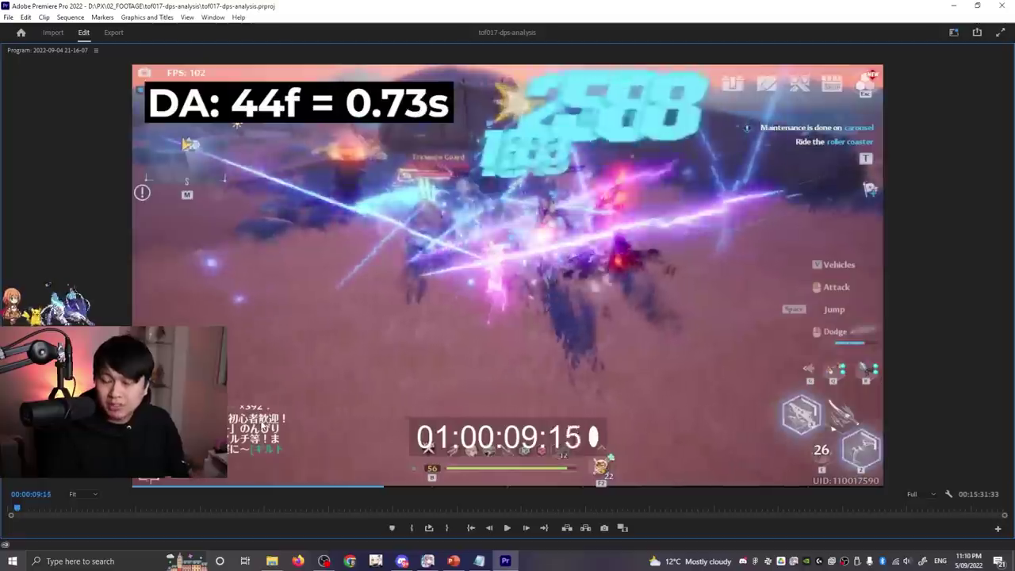
- Step forward frame by frame past 00:00:10:16 to examine the "too fast, 1 hitting" section
key(Right)
key(Right)
key(Right)
key(Right)
key(Right)
key(Right)
key(Right)
key(Right)
key(Right)
key(Right)
key(Right)
key(Right)
key(Right)
key(Right)
key(Right)
key(Right)
key(Right)
key(Right)
key(Right)
key(Right)
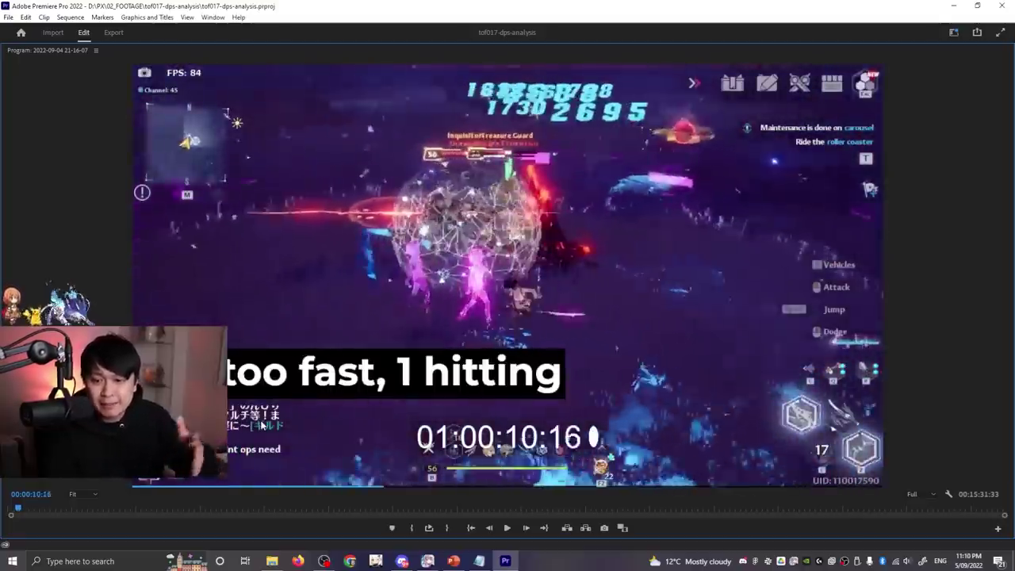
key(Right)
key(Right)
key(Right)
key(Right)
key(Right)
key(Right)
key(Right)
key(Right)
key(Right)
key(Right)
key(Right)
key(Right)
key(Right)
key(Right)
key(Right)
key(Right)
key(Right)
key(Right)
key(Right)
key(Right)
key(Right)
key(Right)
key(Right)
key(Right)
key(Right)
key(Right)
key(Right)
key(Right)
key(Right)
key(Right)
key(Right)
key(Right)
key(Right)
key(Right)
key(Right)
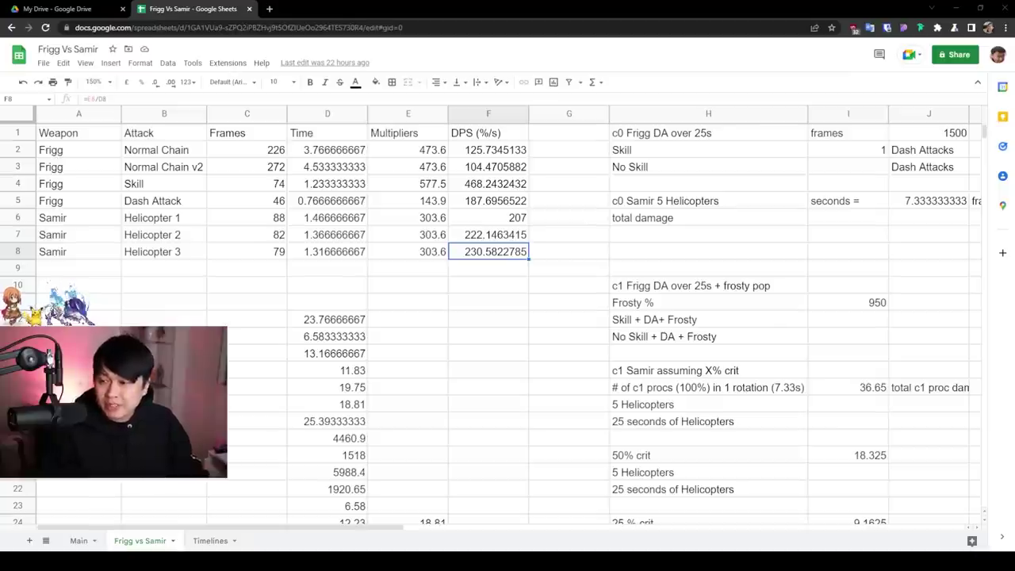
- Switch to the Frigg Vs Samir Google Sheet and examine the attack table's Frames, Time and Multipliers data
click(172, 162)
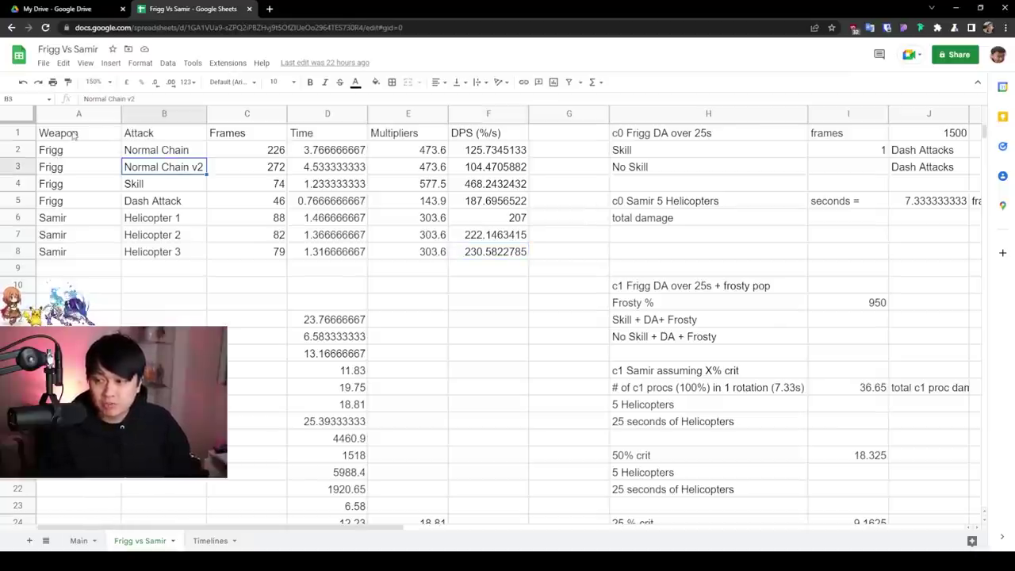
drag(73, 134, 507, 257)
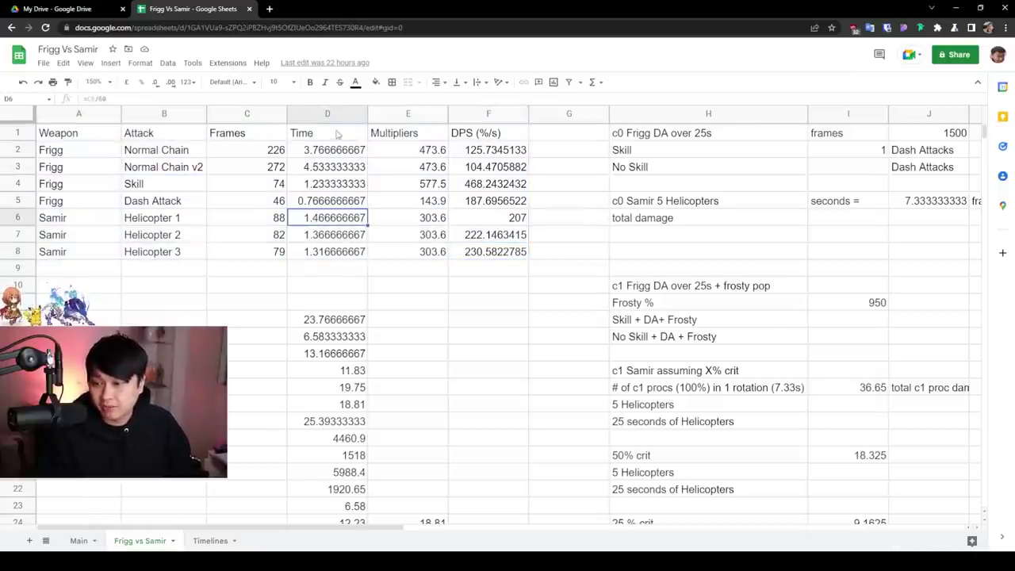
drag(333, 134, 242, 257)
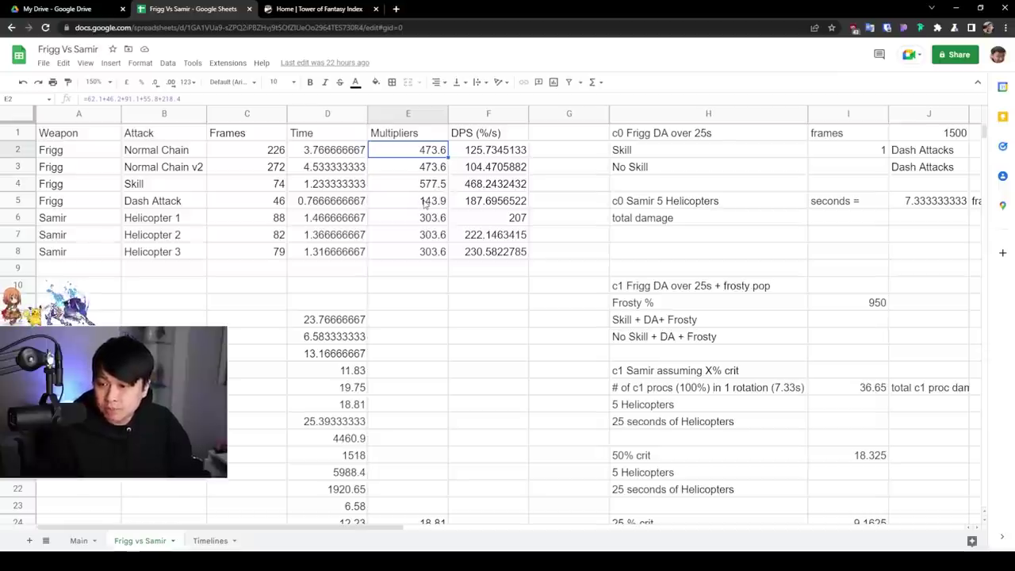
drag(441, 225, 172, 222)
- Open Samir's simulacrum page on Tower of Fantasy Index and highlight Bullet Rain's per-hit ATK percentage
click(318, 10)
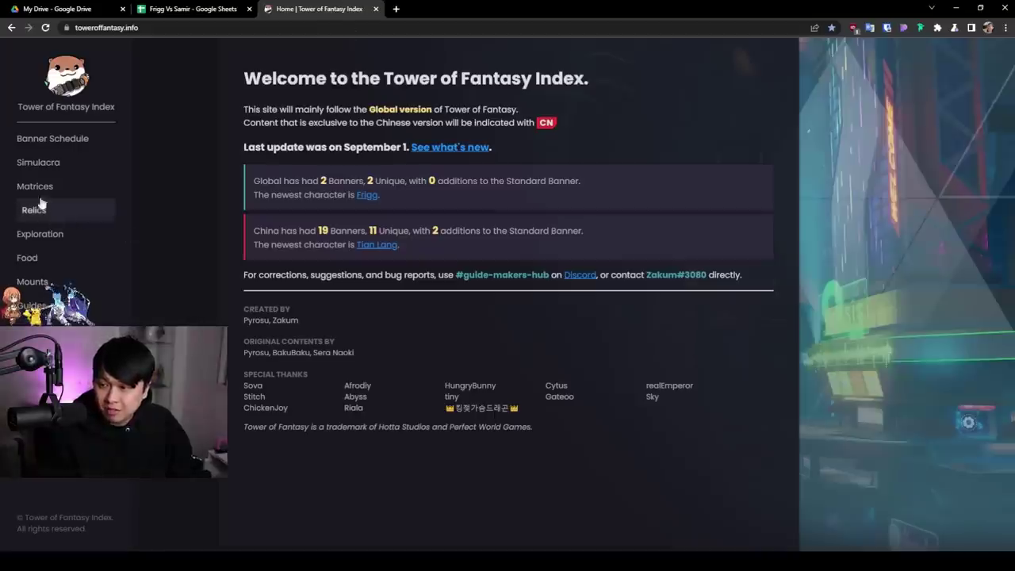
click(39, 162)
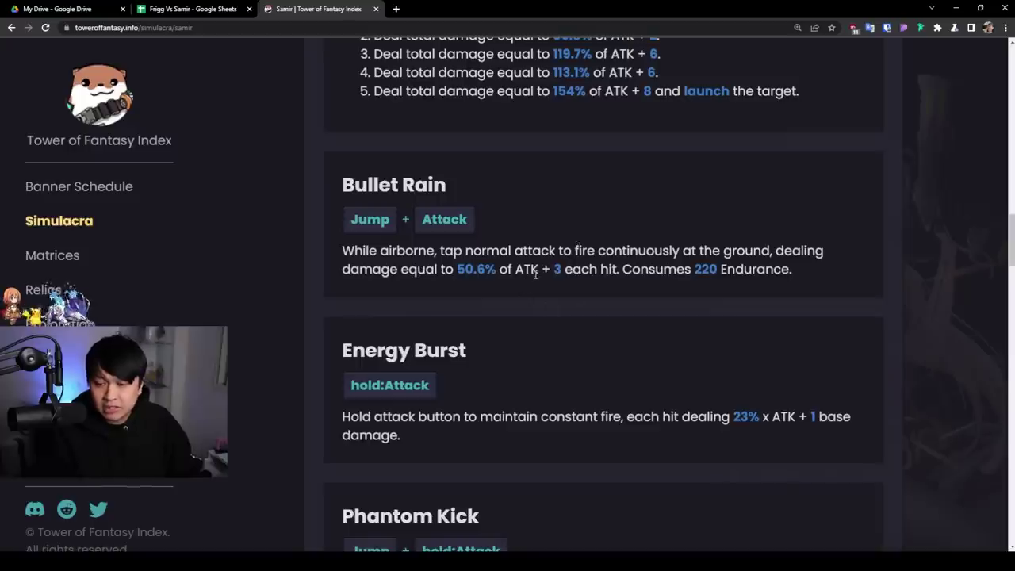
drag(536, 274, 437, 270)
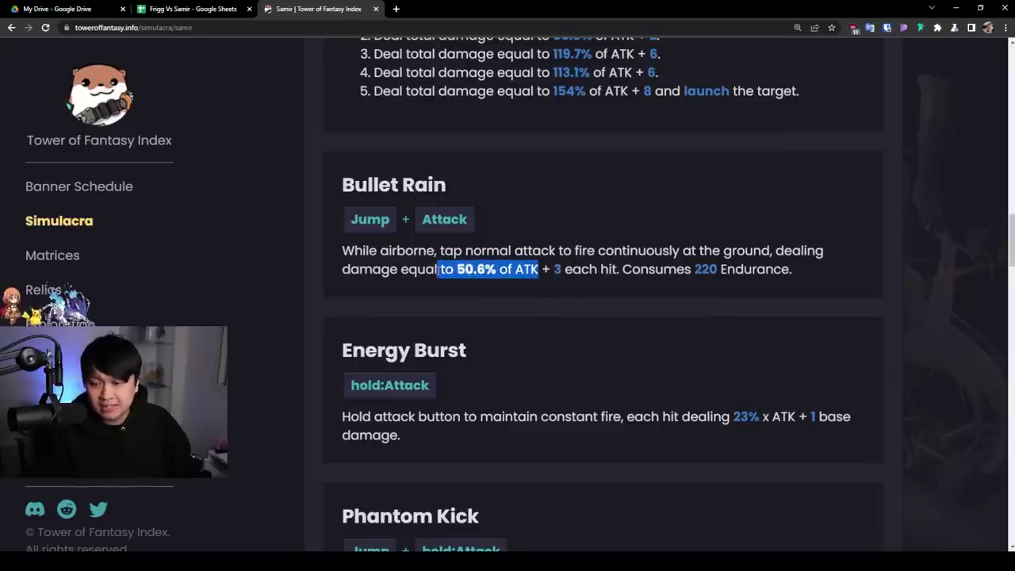
- Return to the Frigg Vs Samir sheet and inspect the Helicopter 1 multiplier formula in E6 without changing it
click(191, 9)
click(394, 224)
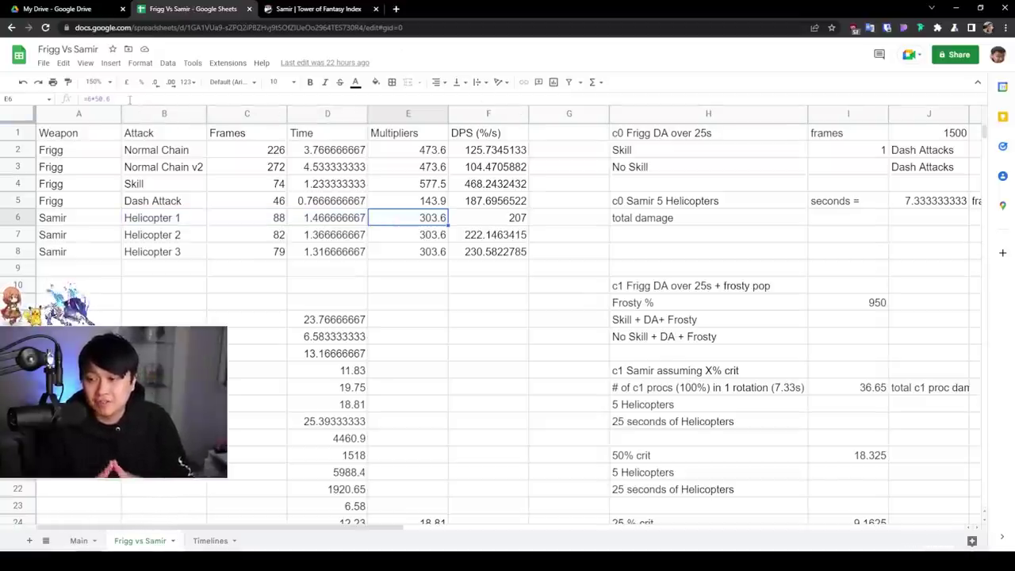
drag(130, 99, 81, 102)
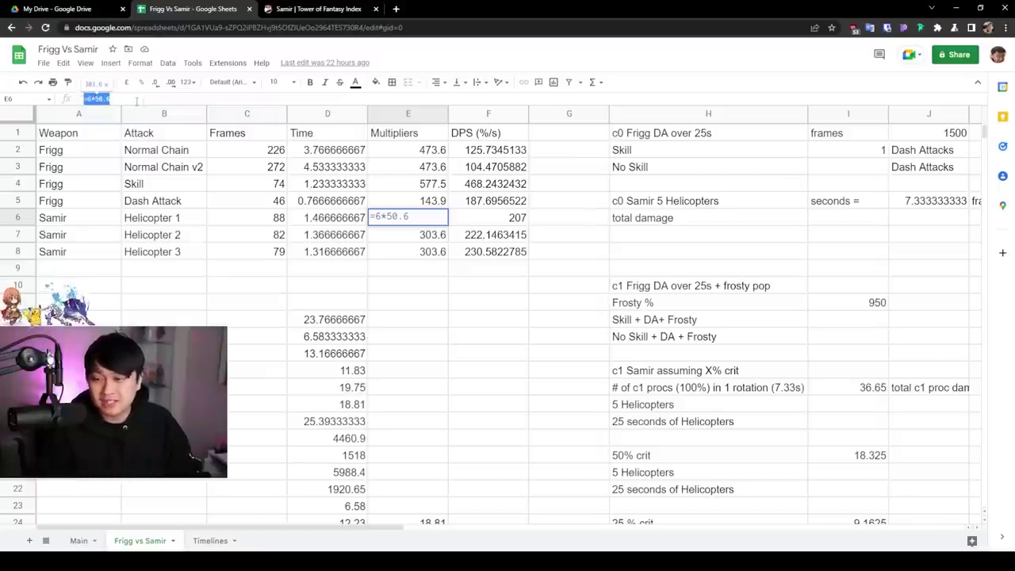
key(Escape)
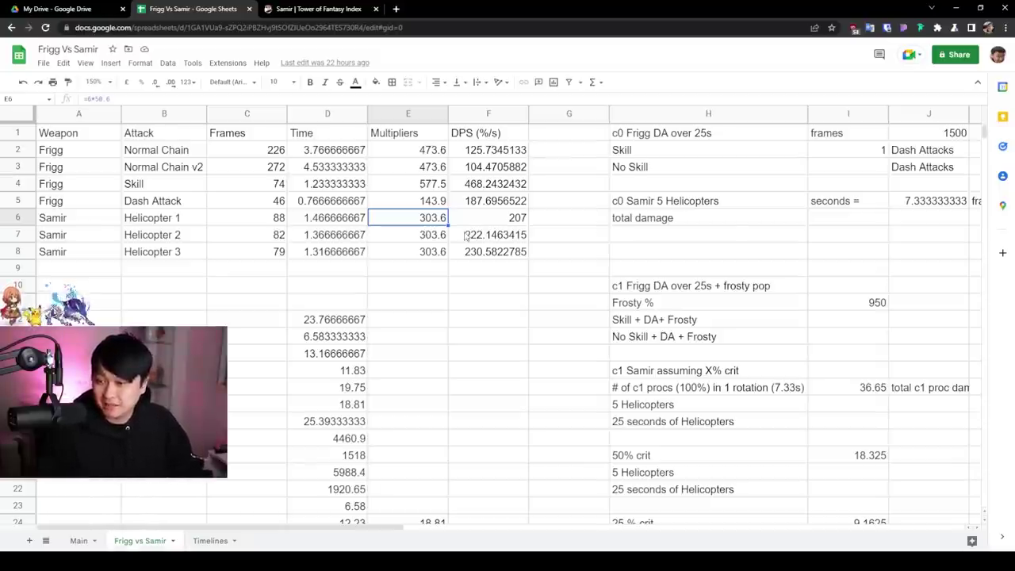
- Open Frigg's simulacrum page on Tower of Fantasy Index and go to its Weapon Abilities section
click(293, 9)
click(56, 222)
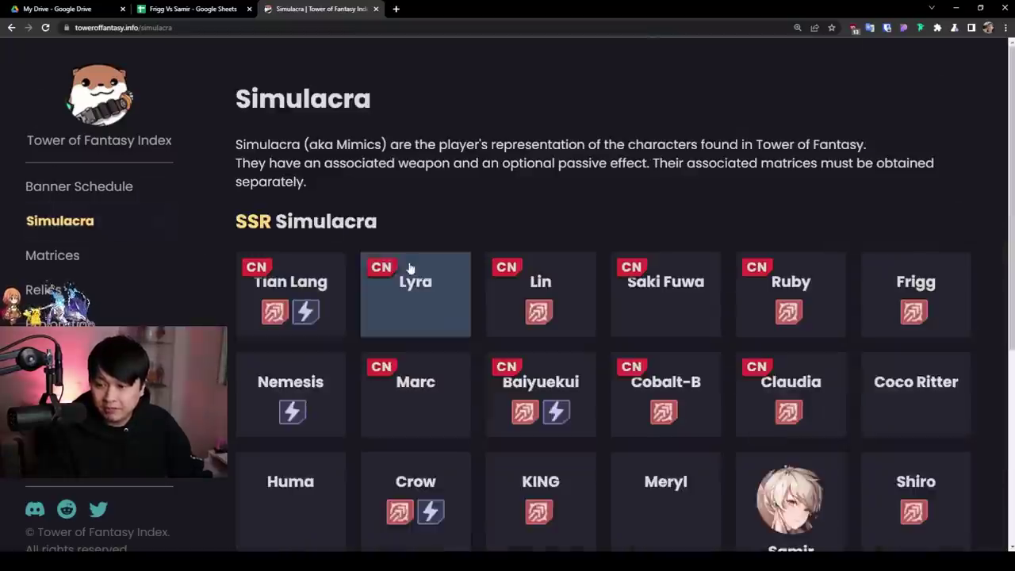
scroll(446, 238, down, 3)
click(916, 143)
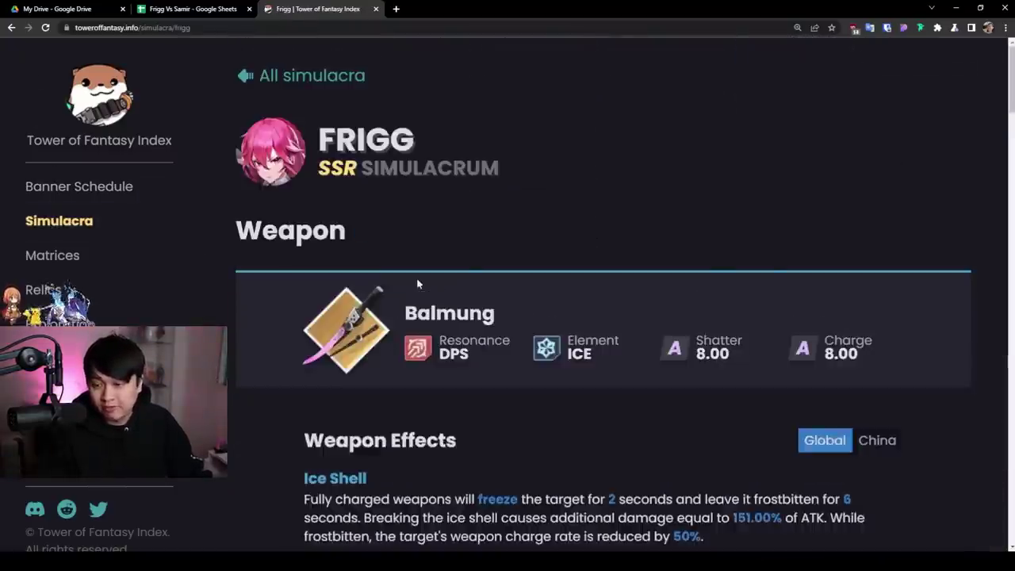
scroll(367, 304, down, 4)
scroll(396, 290, down, 10)
scroll(392, 238, up, 1)
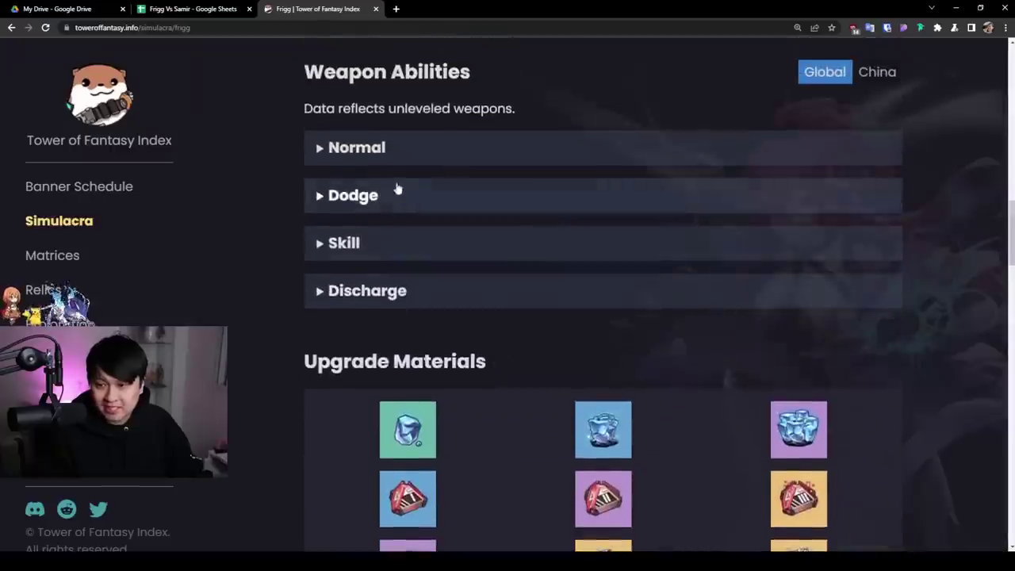
- Expand Frigg's Normal attacks to review them, and highlight the damage text of the Multislash dodge attack
click(356, 147)
scroll(492, 285, down, 10)
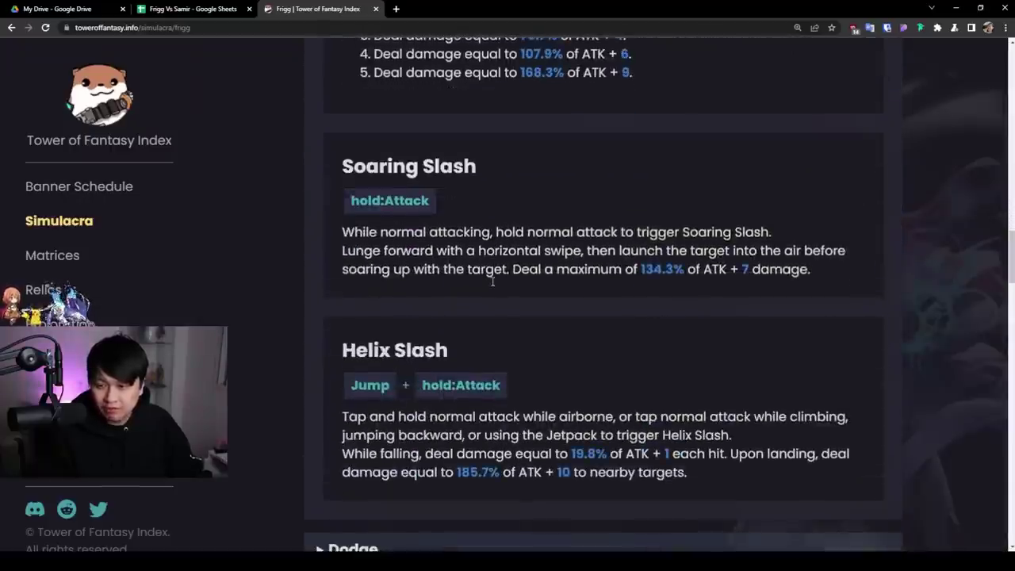
scroll(492, 286, up, 1)
drag(568, 229, 391, 213)
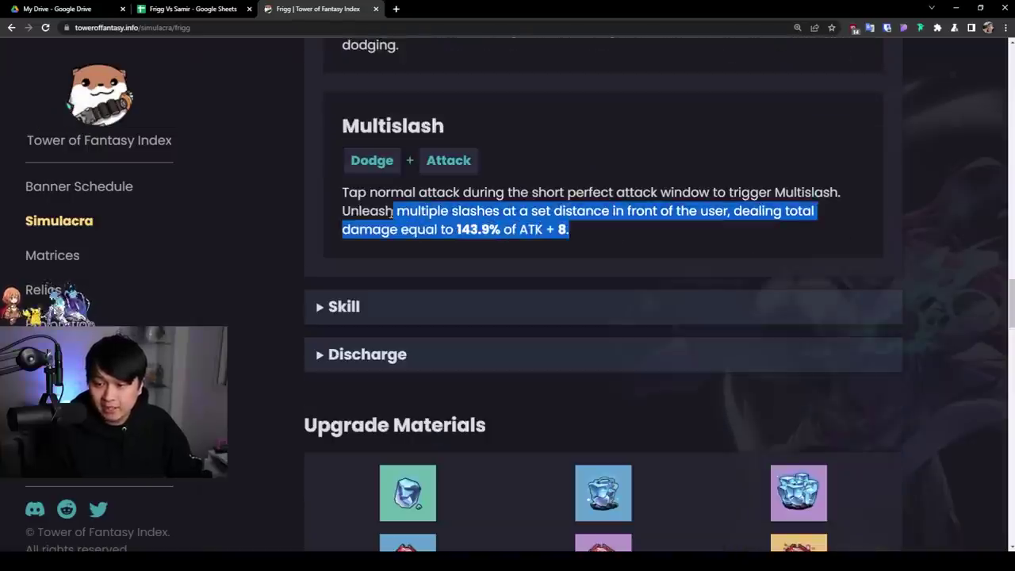
click(391, 211)
- Expand Frigg's Skill entry and examine Fimbulwinter's total damage multiplier
click(417, 310)
scroll(555, 238, down, 3)
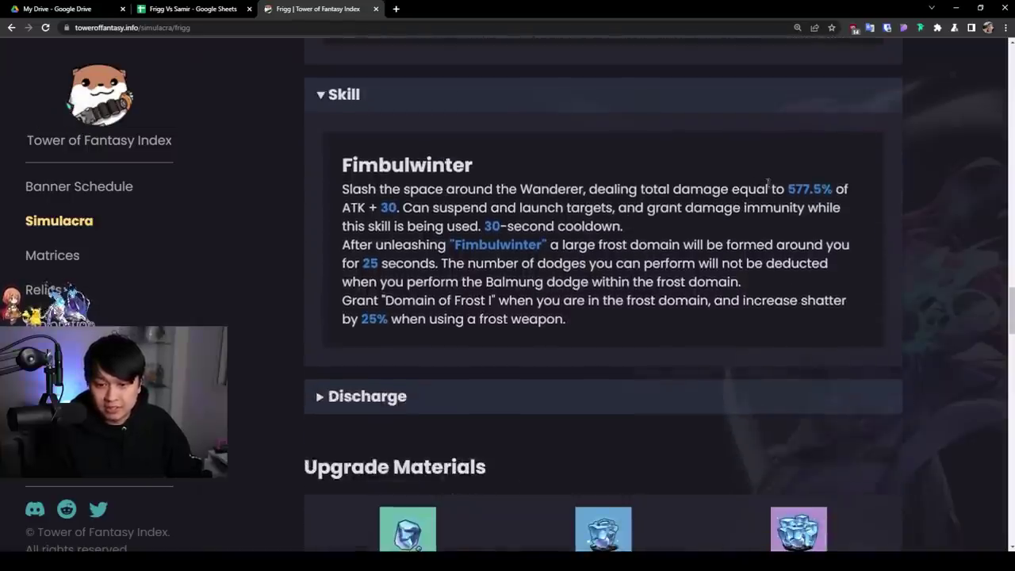
drag(768, 184, 851, 189)
click(853, 190)
scroll(784, 235, up, 2)
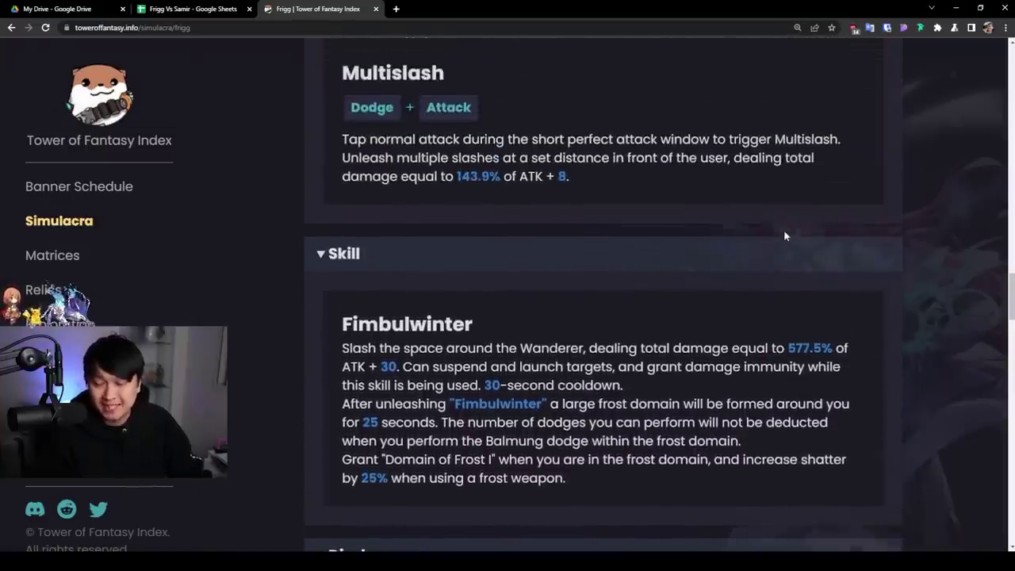
- Return to the Frigg Vs Samir sheet and select the DPS (%/s) values in F2:F8 for comparison
click(190, 9)
click(498, 165)
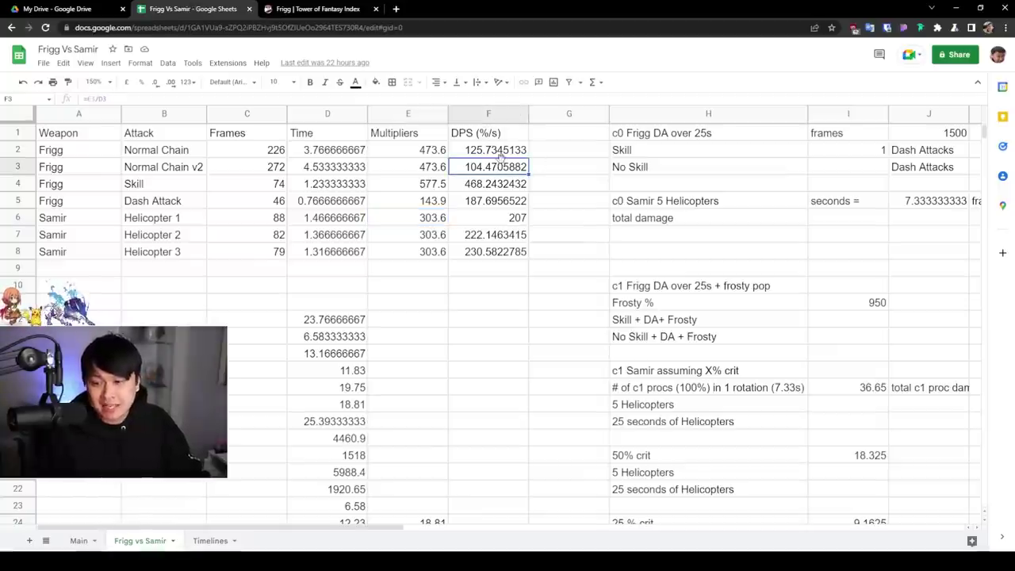
click(505, 156)
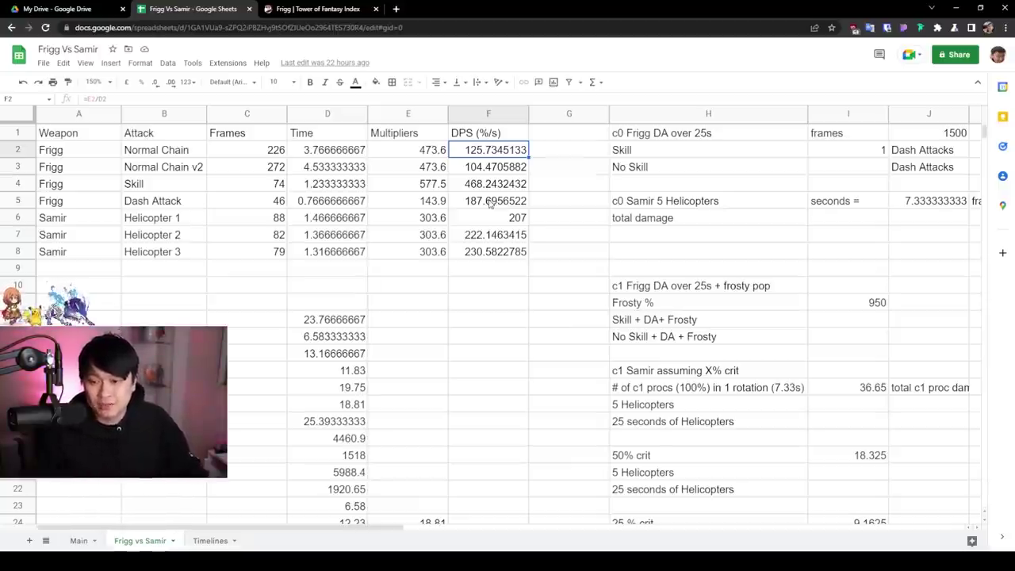
drag(502, 152, 494, 252)
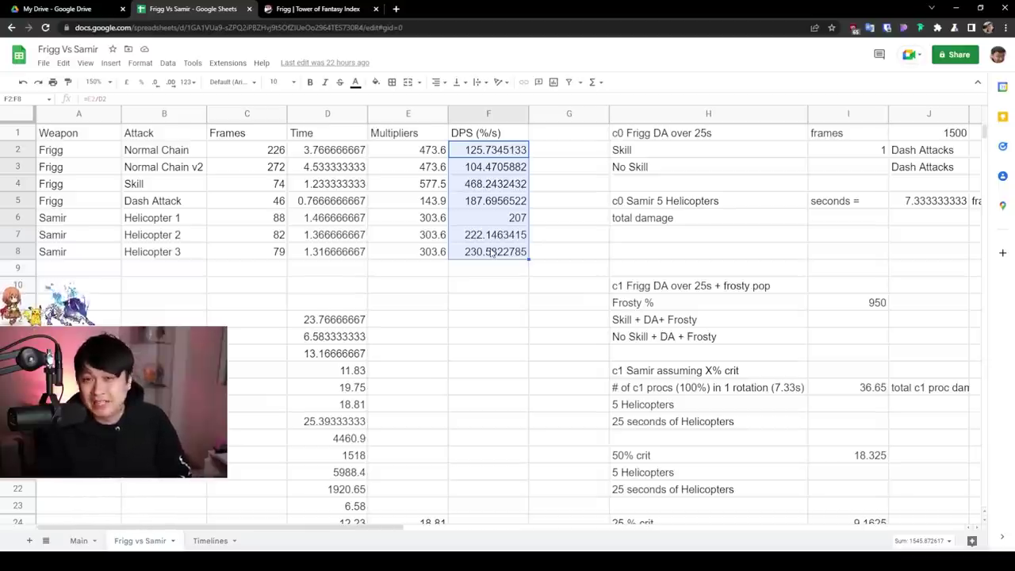
- Highlight the full comparison table A1:F8, followed by only the header and Frigg rows A1:F5
click(486, 167)
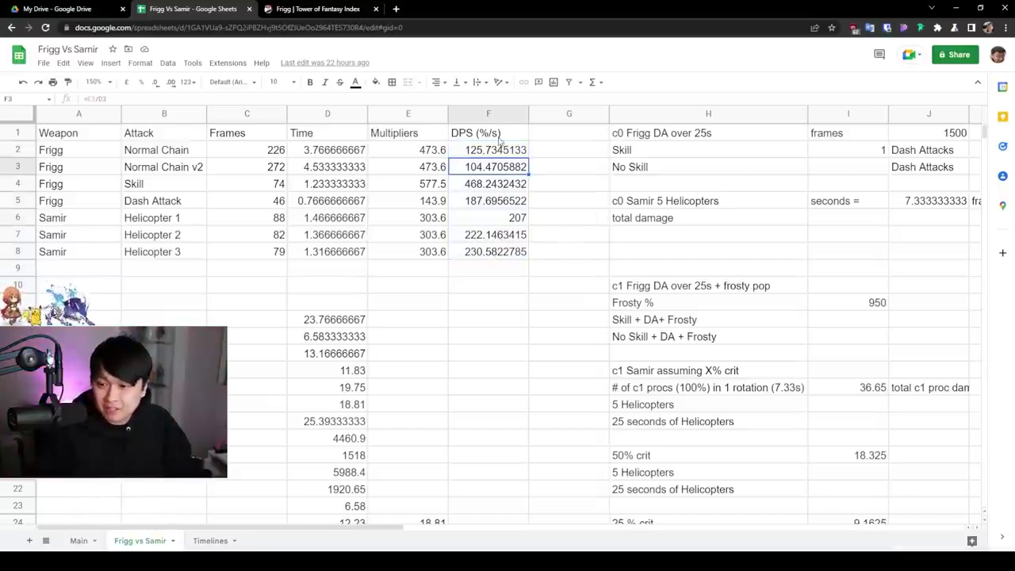
drag(500, 142, 72, 252)
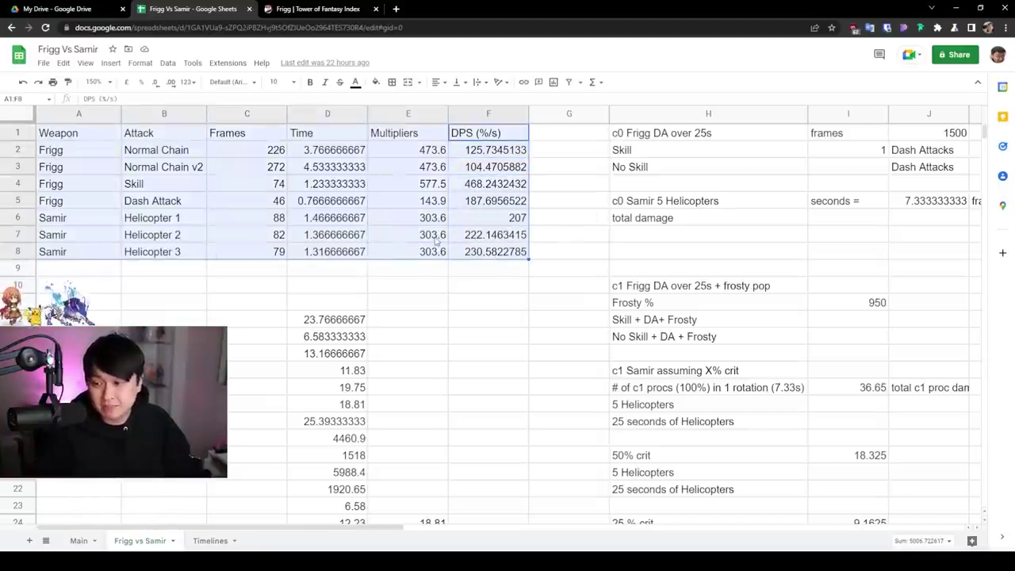
drag(487, 201, 71, 133)
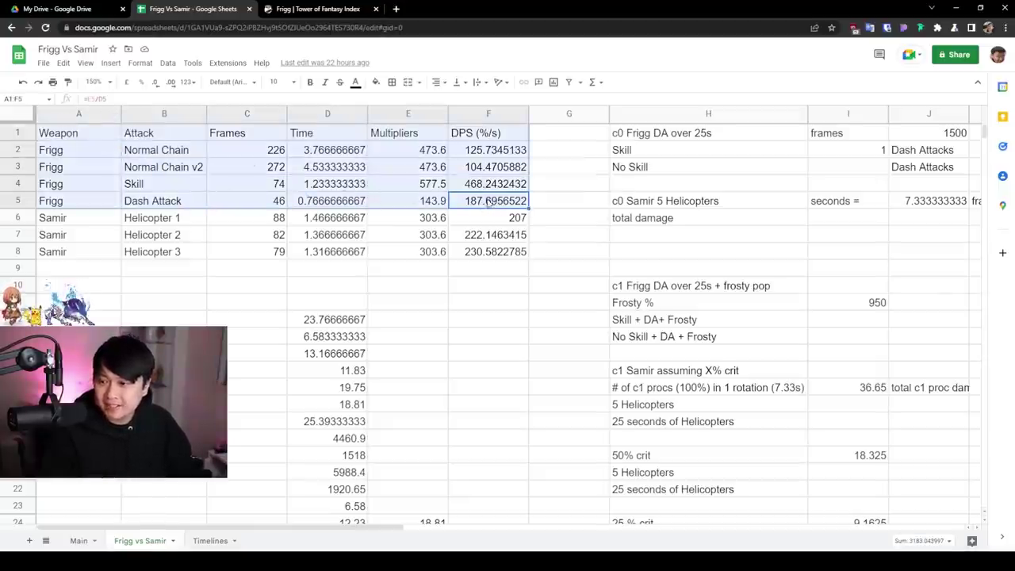
- Examine the DPS of Frigg's Normal Chain v2 and Skill, along with the Skill's time entry
click(497, 167)
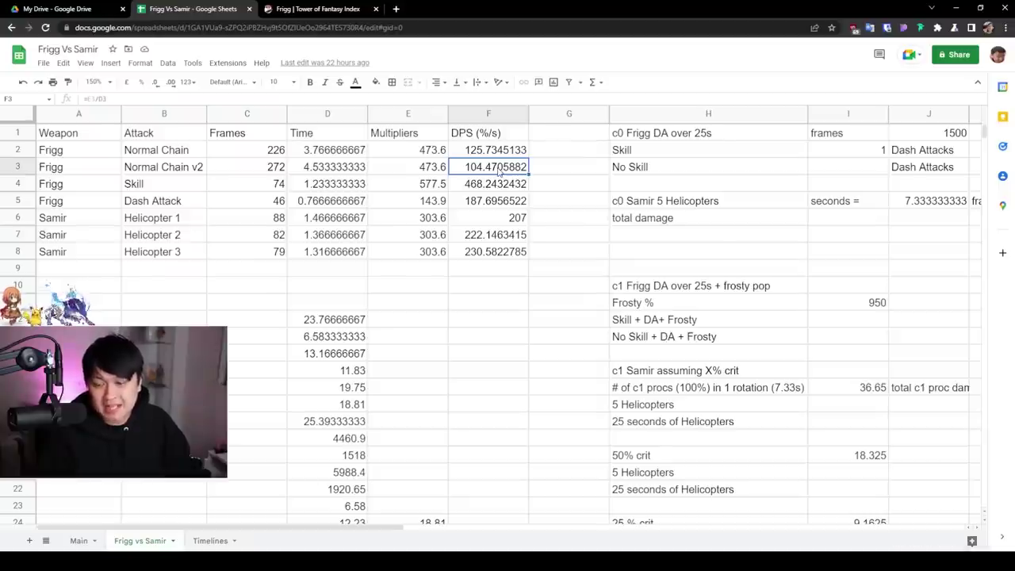
drag(499, 170, 478, 173)
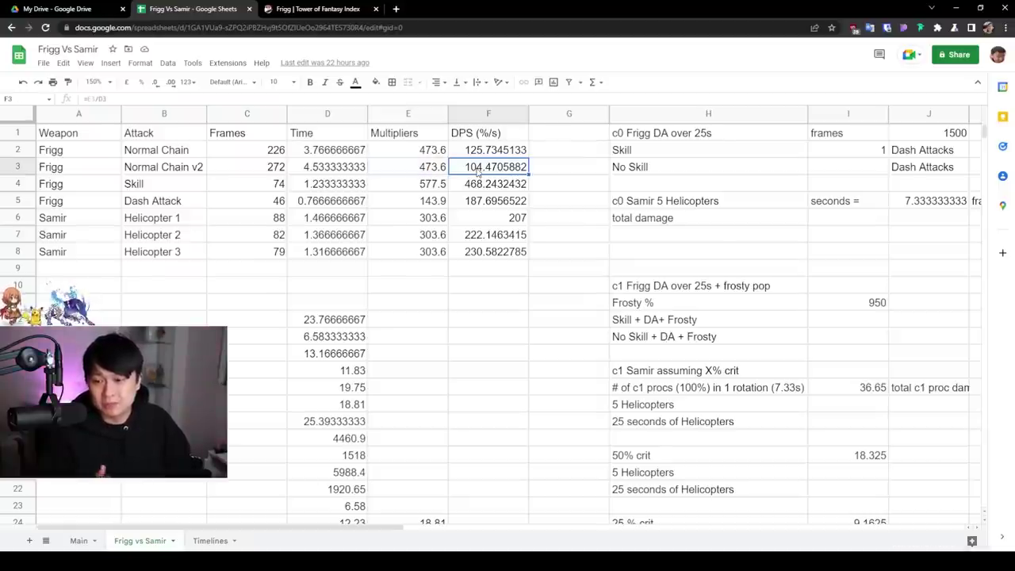
click(504, 186)
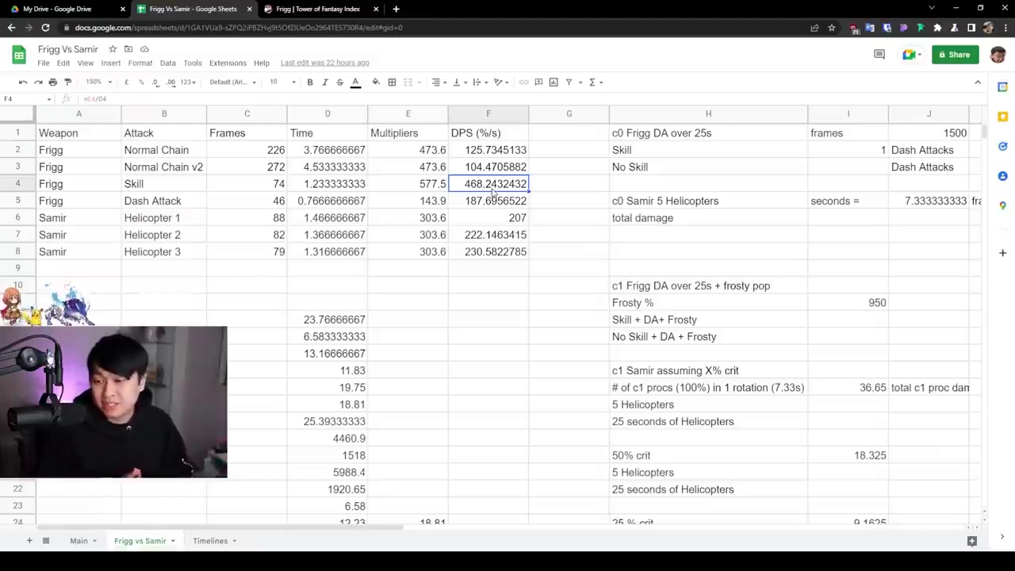
click(346, 187)
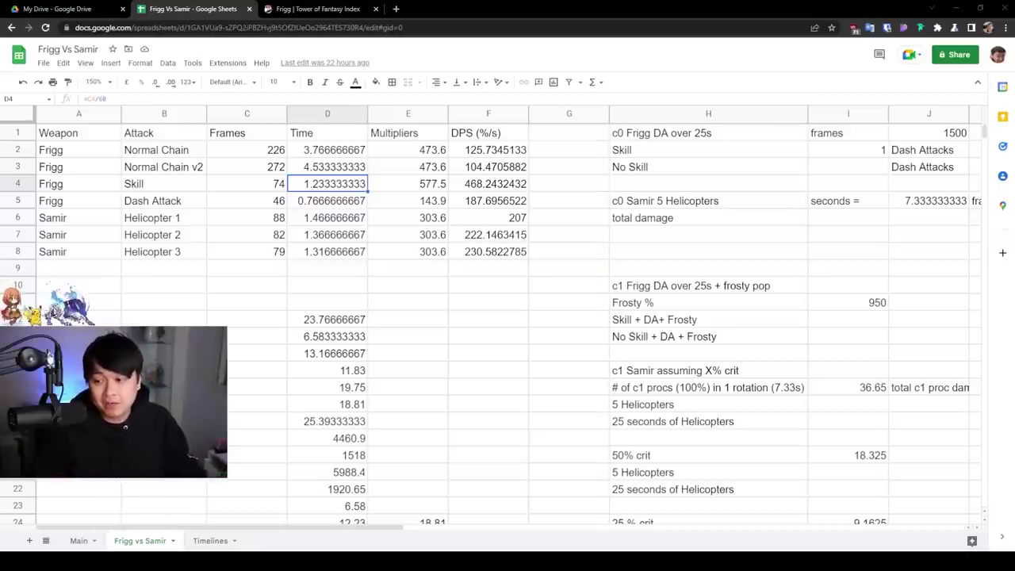
click(172, 187)
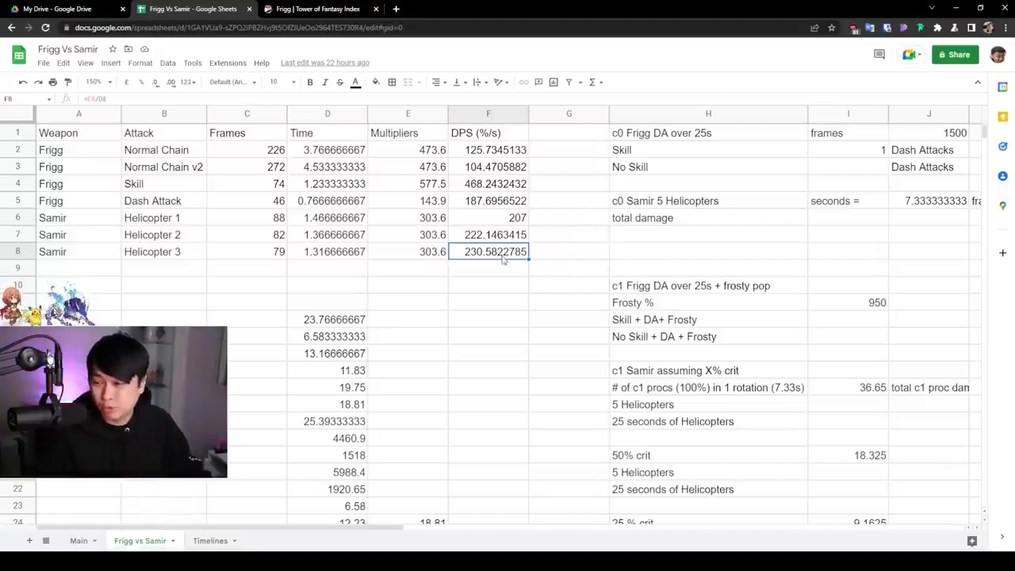
- Highlight Frigg's Dash Attack row and her block A1:F5, and compare the Dash Attack and Skill DPS cells
drag(499, 204, 82, 201)
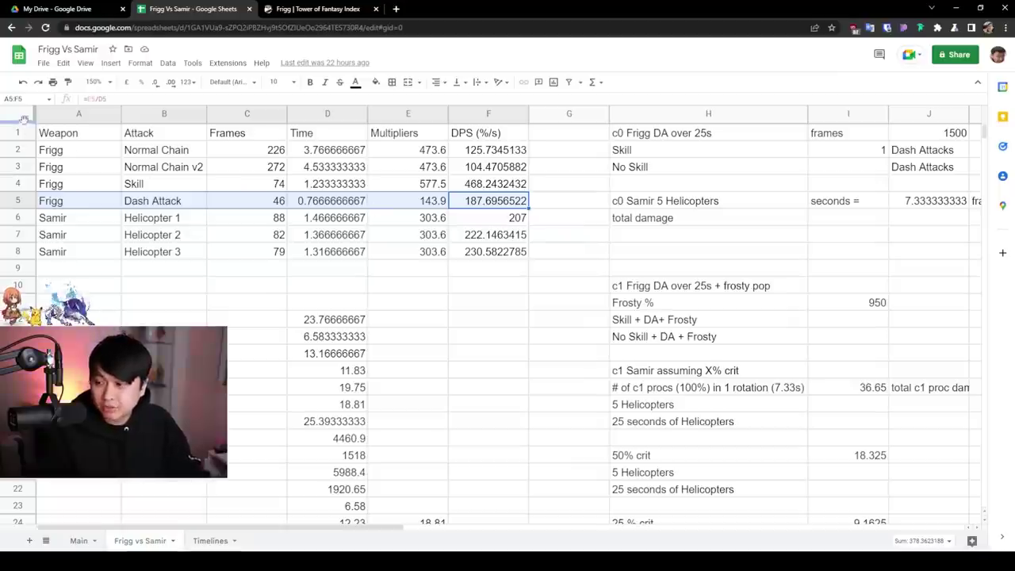
shift+click(63, 139)
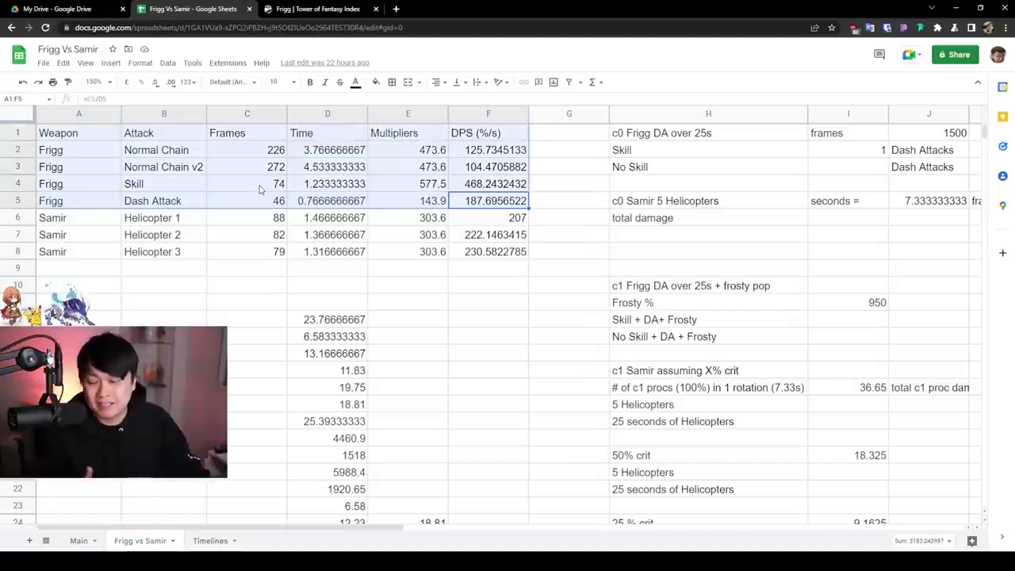
click(493, 201)
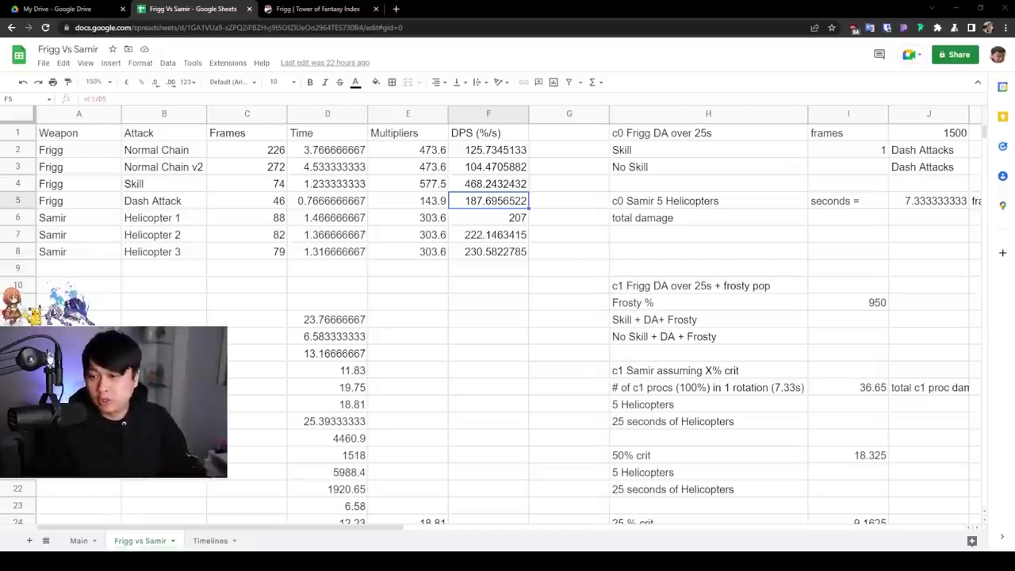
click(508, 184)
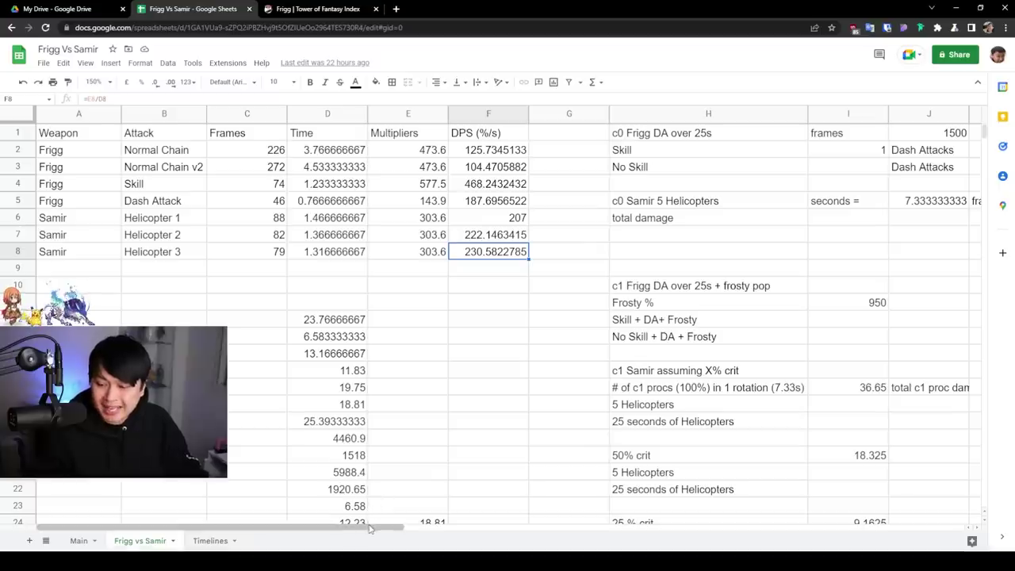
- Bring the 25-second damage calculations into view and select the "c0 Frigg DA over 25s" heading in H1
drag(369, 528, 537, 521)
click(232, 139)
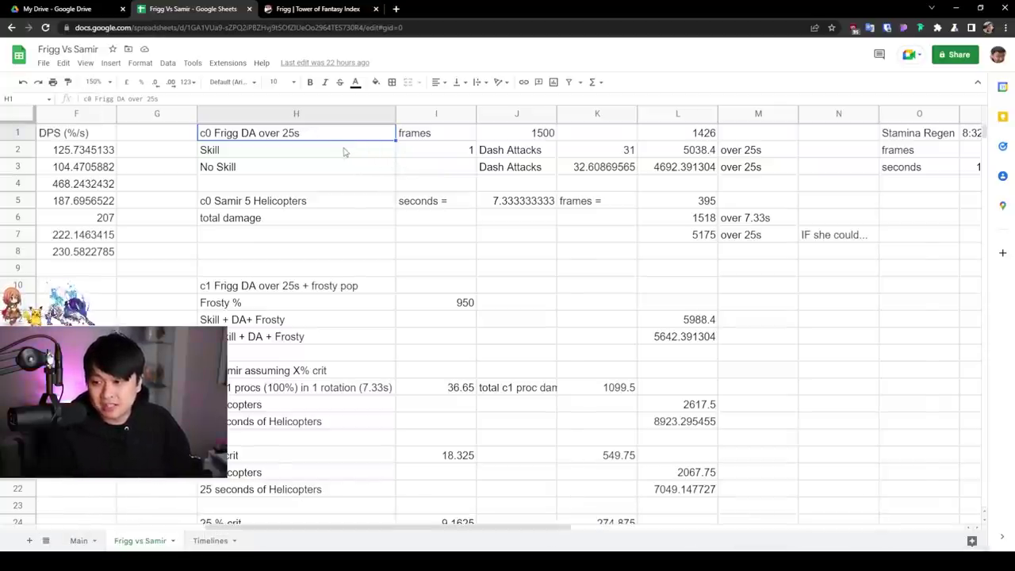
- Compare c0 Frigg's Dash Attacks count and Skill damage over 25s in row 2 with the "c0 Samir 5 Helicopters" block
drag(346, 153, 598, 155)
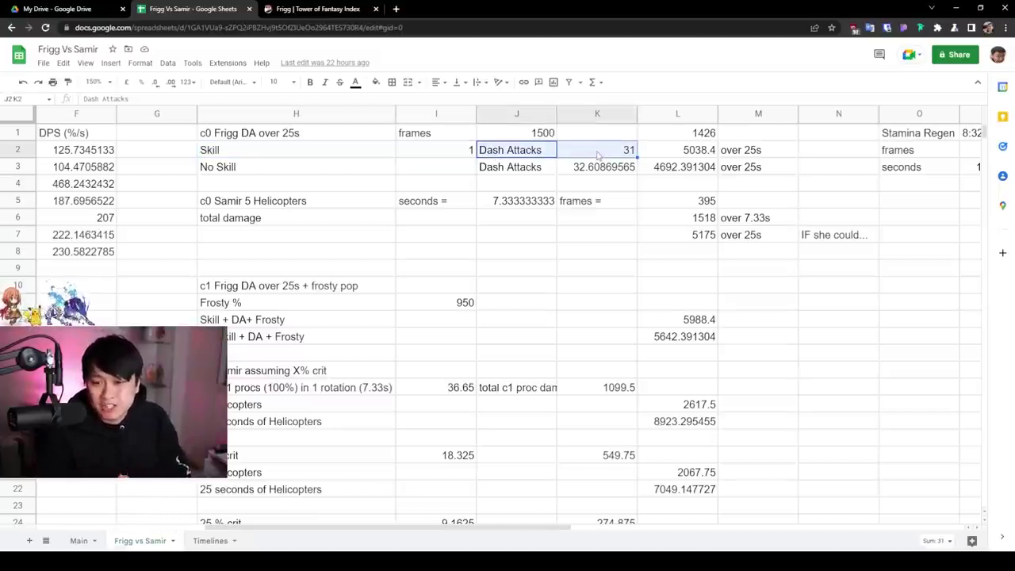
click(687, 158)
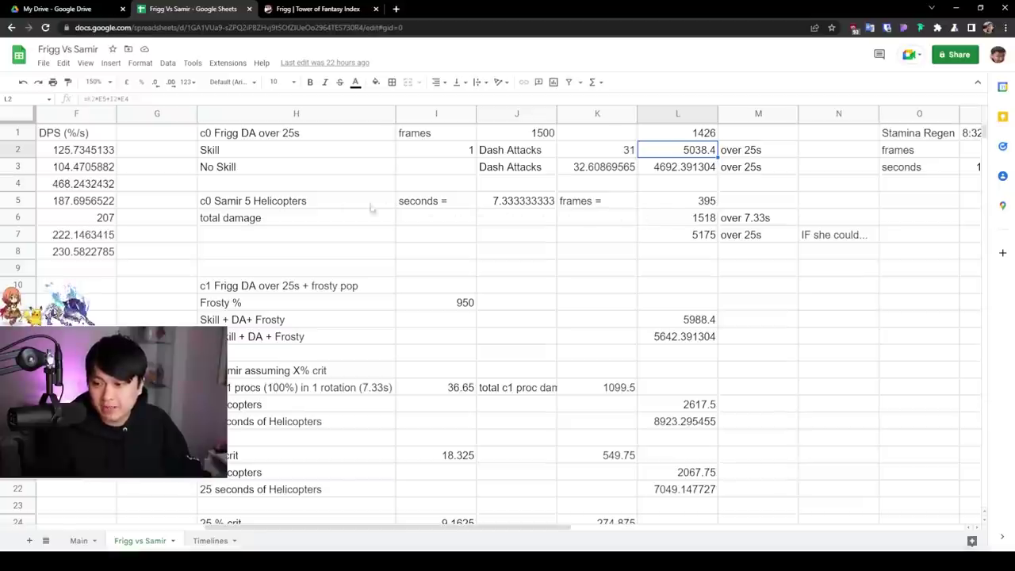
click(263, 208)
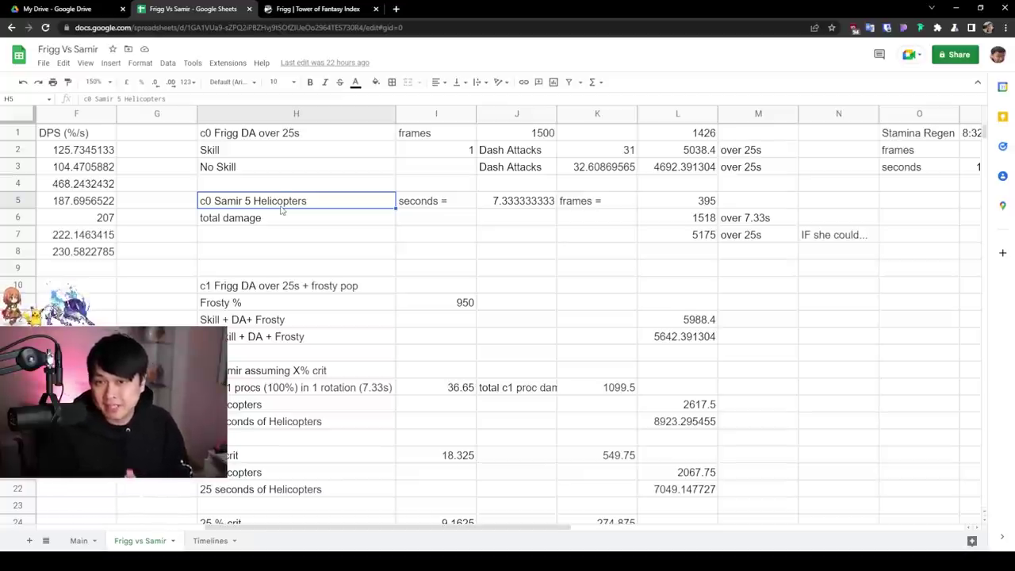
drag(773, 237, 690, 224)
click(690, 224)
click(292, 203)
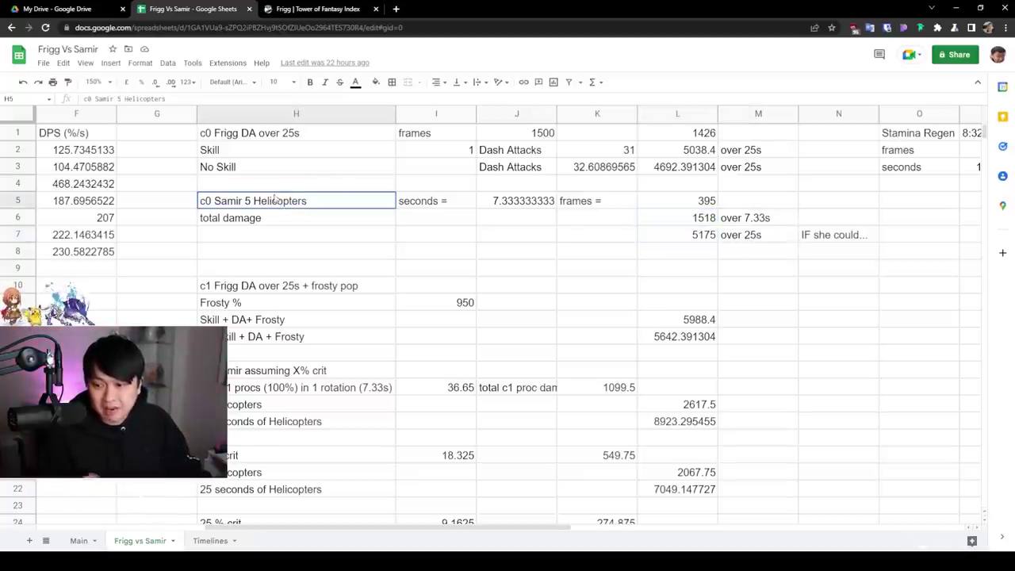
- Examine c0 Samir's total damage over 7.33s and over 25s, highlighting her whole block H5:M7
click(706, 222)
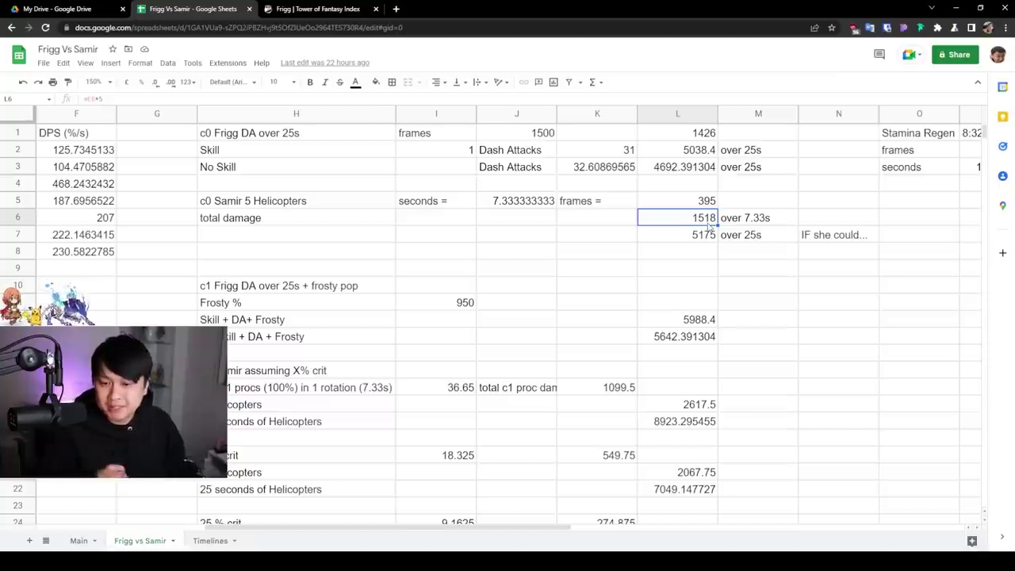
click(766, 223)
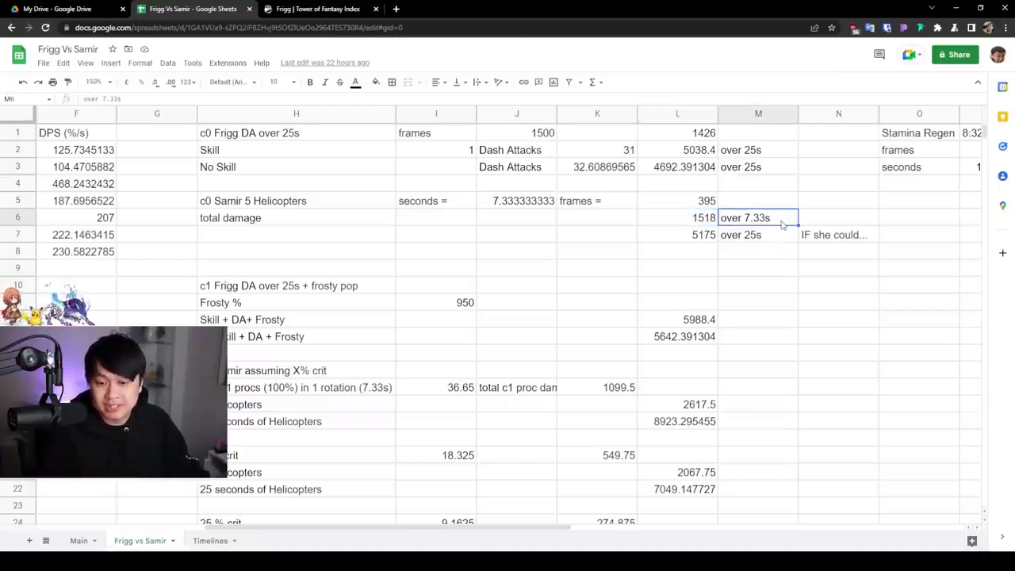
click(760, 239)
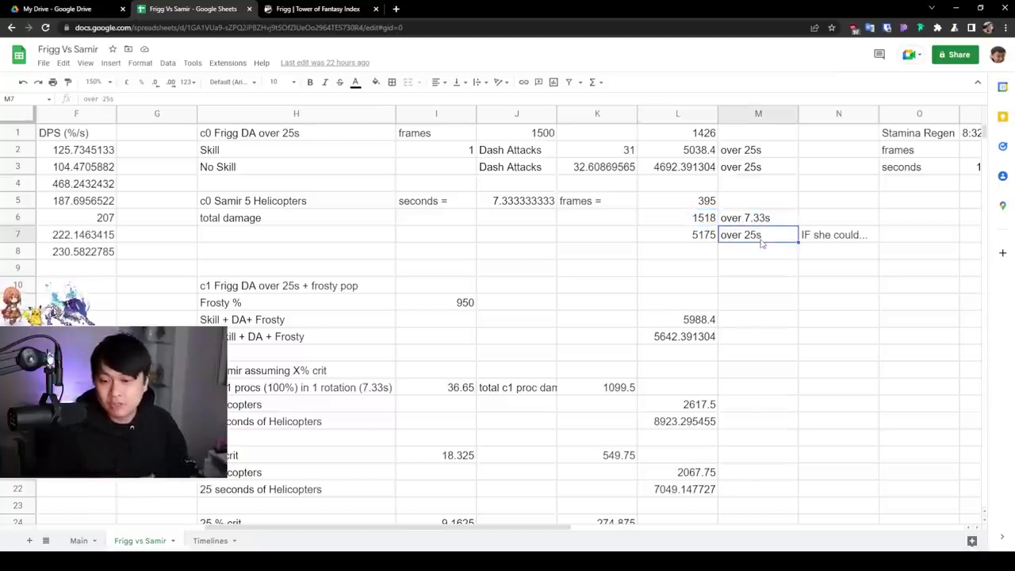
click(698, 237)
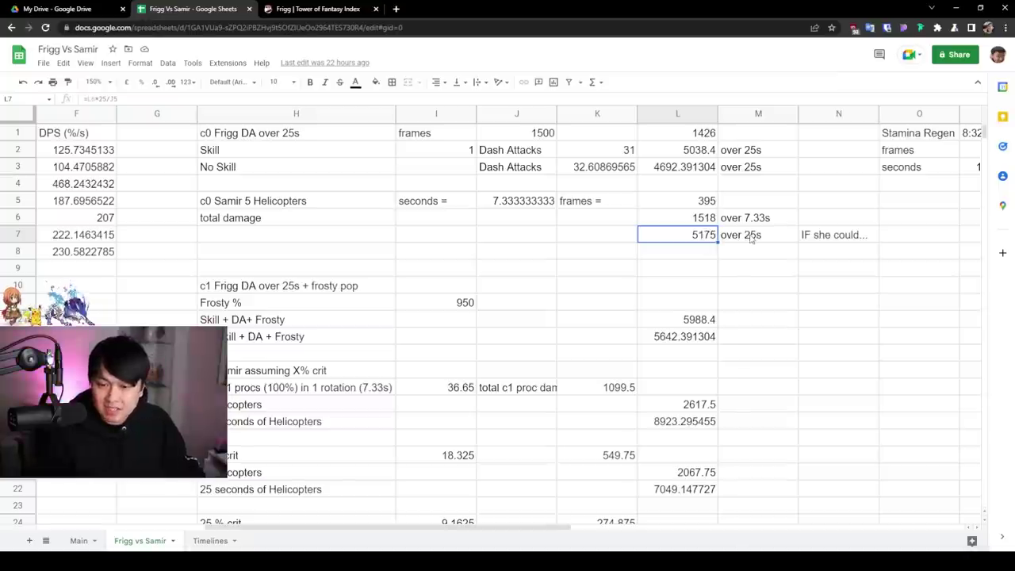
drag(750, 239, 317, 207)
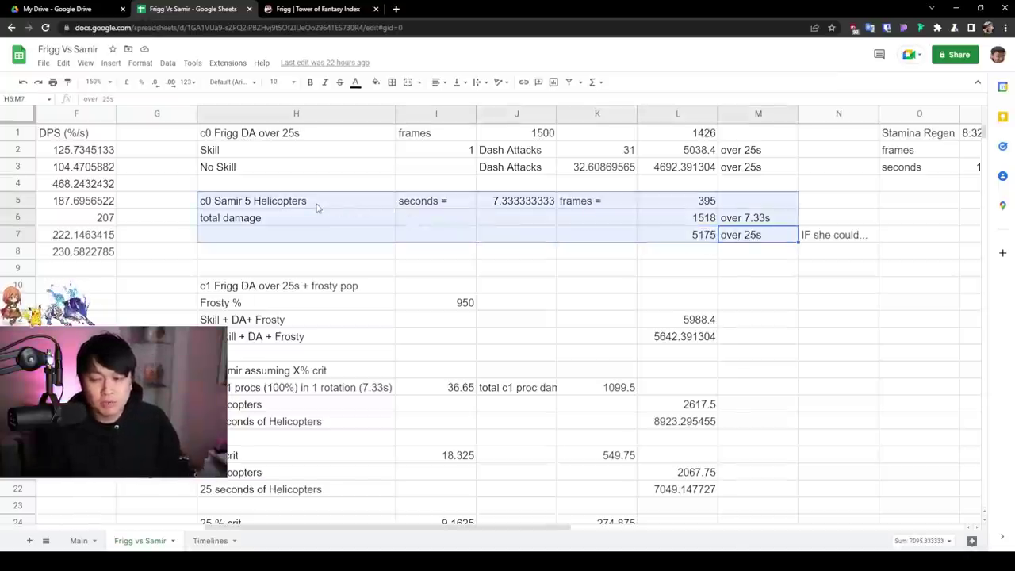
click(666, 238)
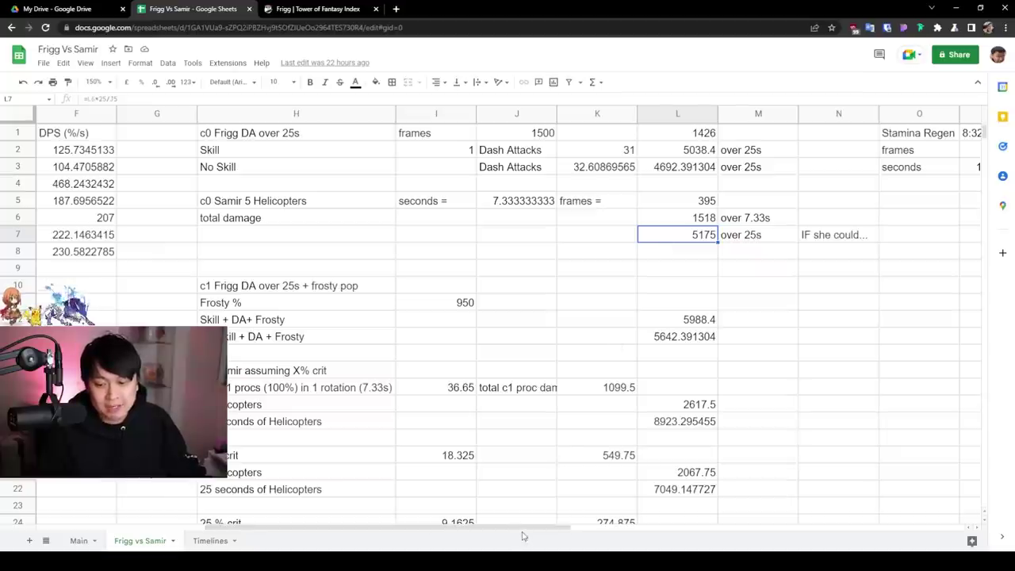
- Bring the Stamina Regen timing data into view and highlight O1:P3
drag(542, 531, 626, 531)
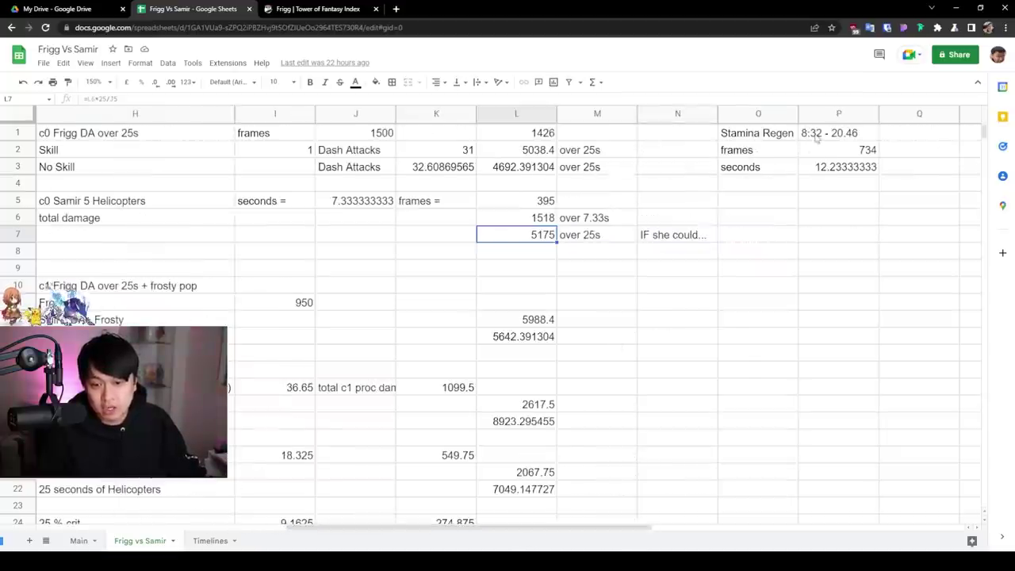
drag(816, 136, 753, 170)
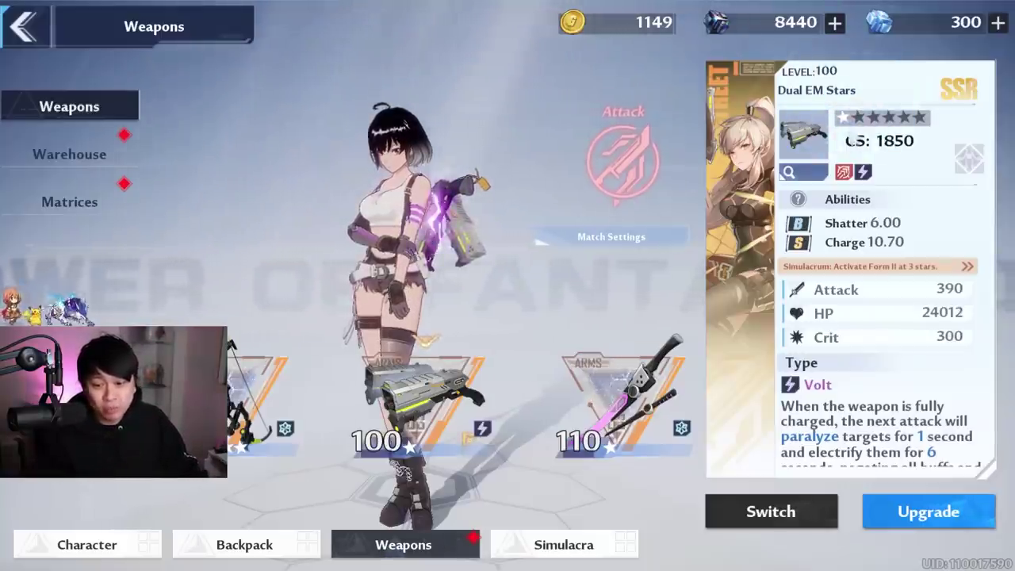
- Examine the "c1 Frigg DA over 25s + frosty pop" block, including the Frosty % entry and the Skill + DA + Frosty total
click(622, 396)
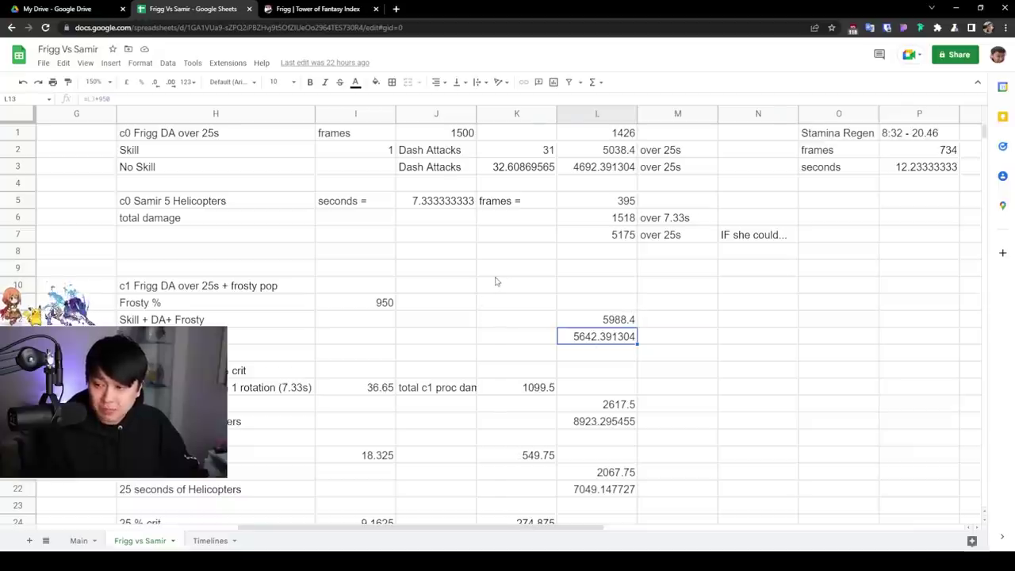
scroll(190, 257, down, 1)
click(202, 253)
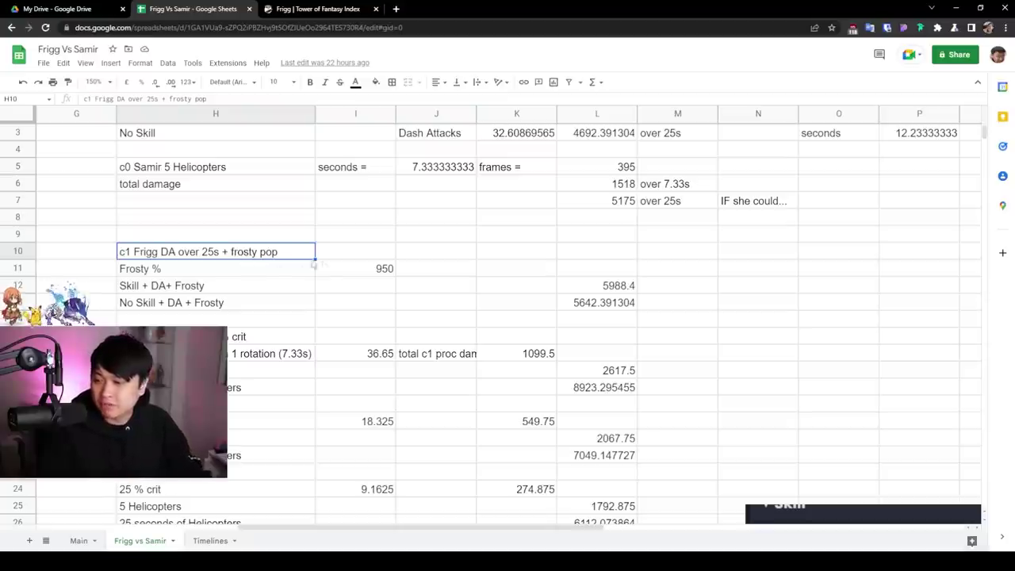
click(363, 271)
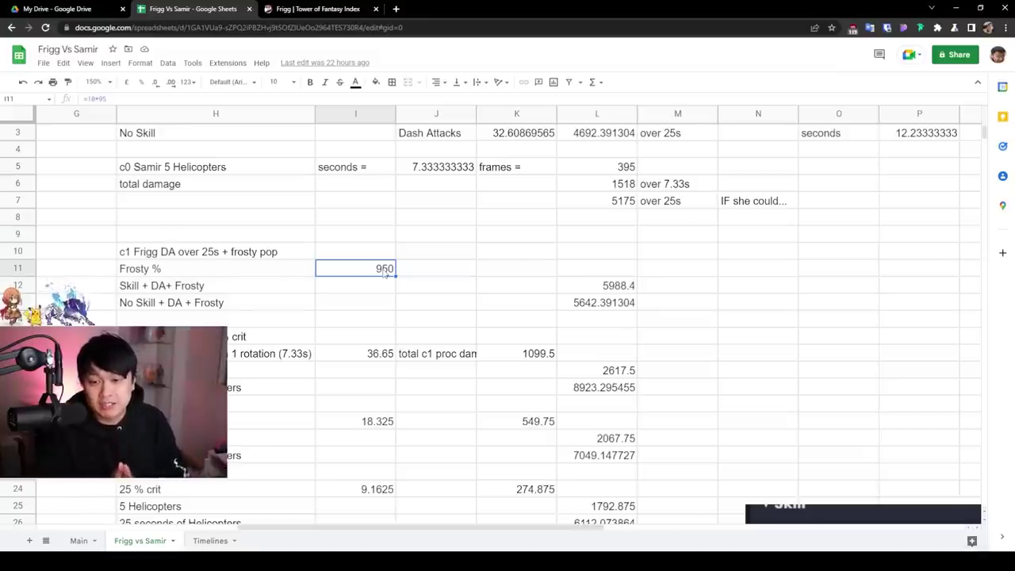
click(634, 280)
scroll(635, 273, down, 1)
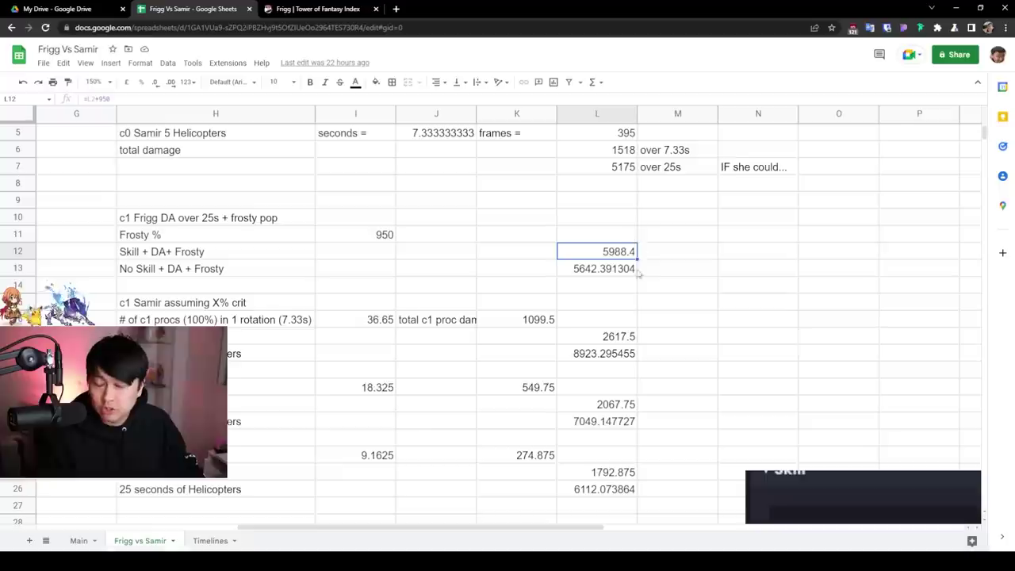
- Compare c0 Frigg's Skill row, its Dash Attacks and damage in L2 with the c1 Skill + DA + Frosty total in L12
scroll(617, 255, up, 2)
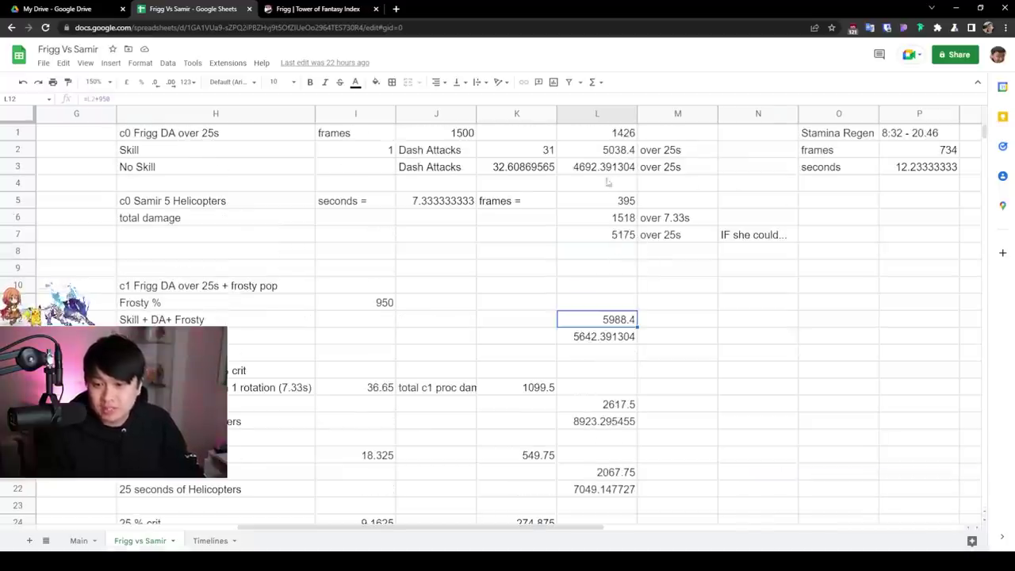
click(620, 154)
click(146, 150)
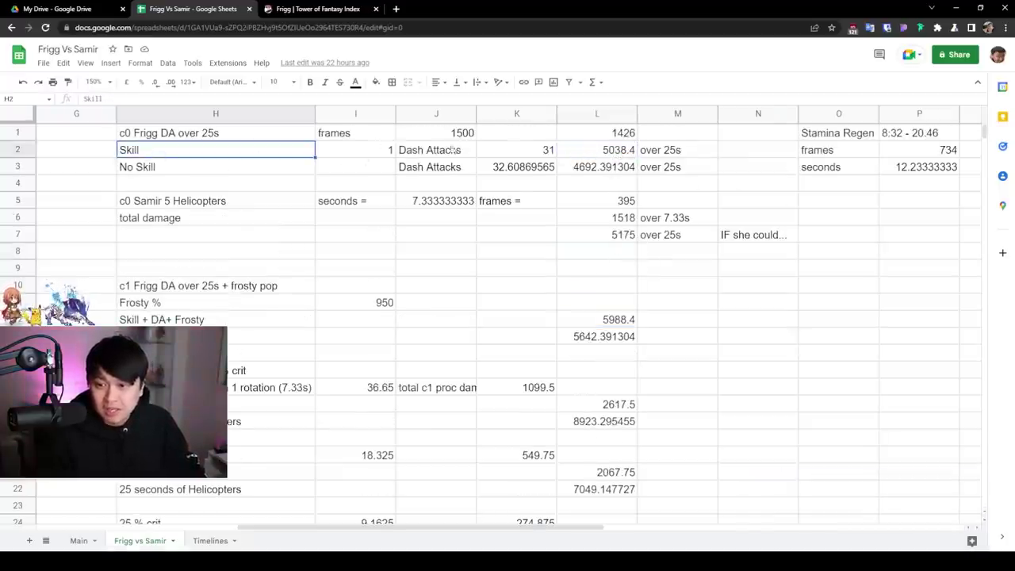
drag(429, 150, 543, 155)
click(632, 154)
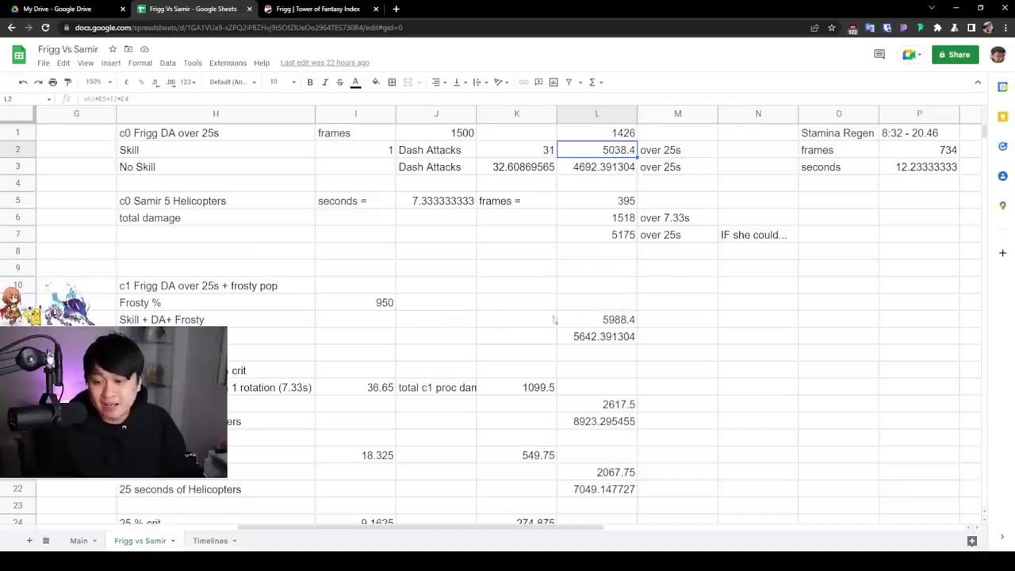
click(626, 322)
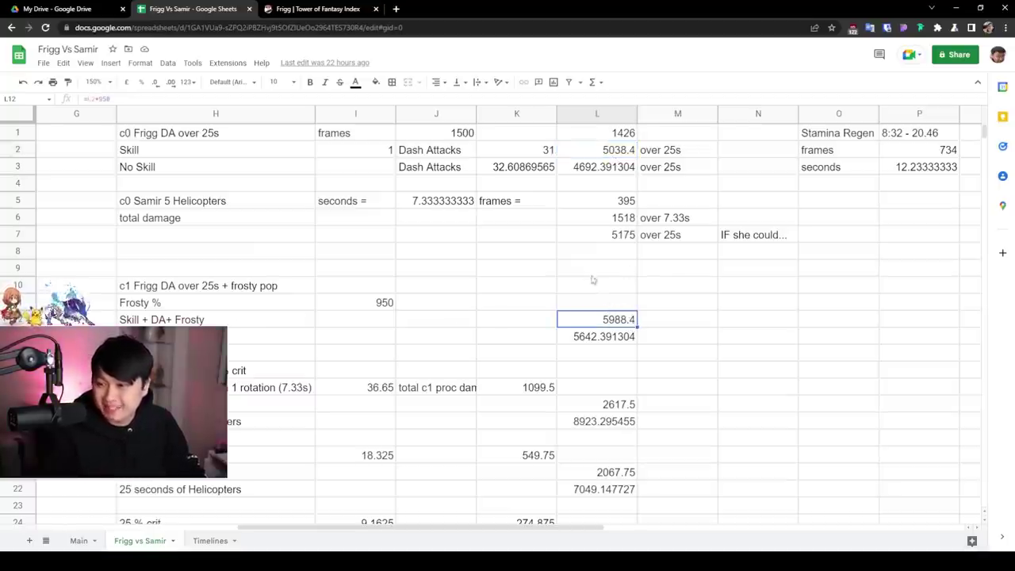
- Highlight c0 Frigg's Skill and Dash Attacks entries in row 2, followed by the Frosty % row
drag(268, 156, 390, 149)
drag(467, 153, 506, 152)
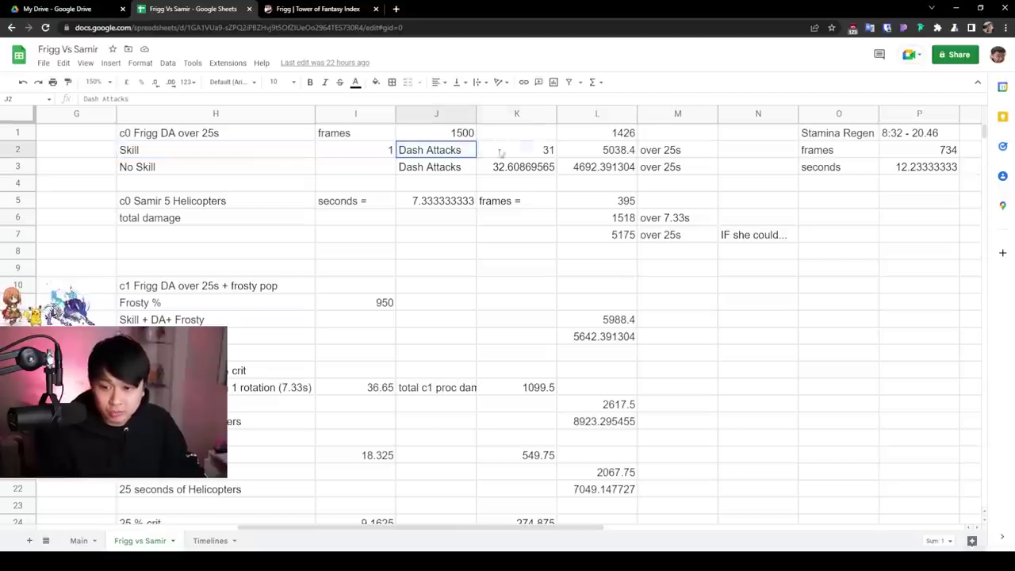
drag(270, 303, 349, 302)
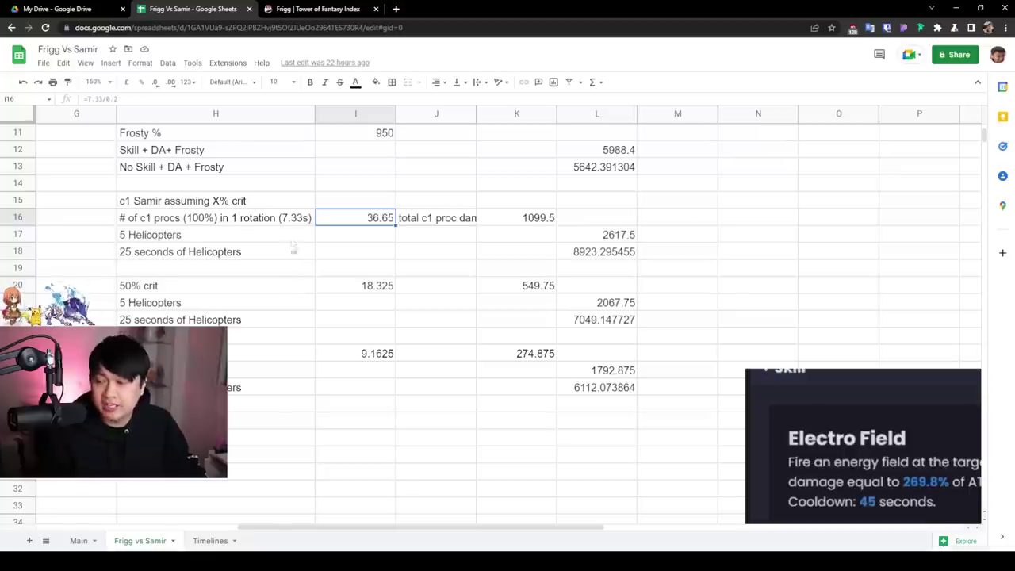
- Select the "c1 Samir assuming X% crit" heading, and open the Advancements section of Samir's page on Tower of Fantasy Index
click(137, 207)
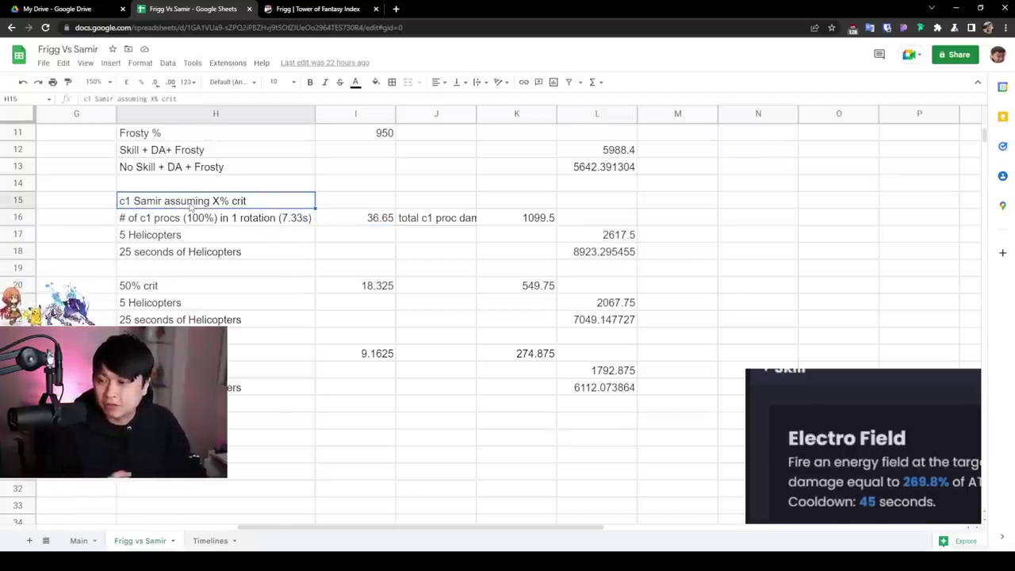
click(317, 9)
click(80, 222)
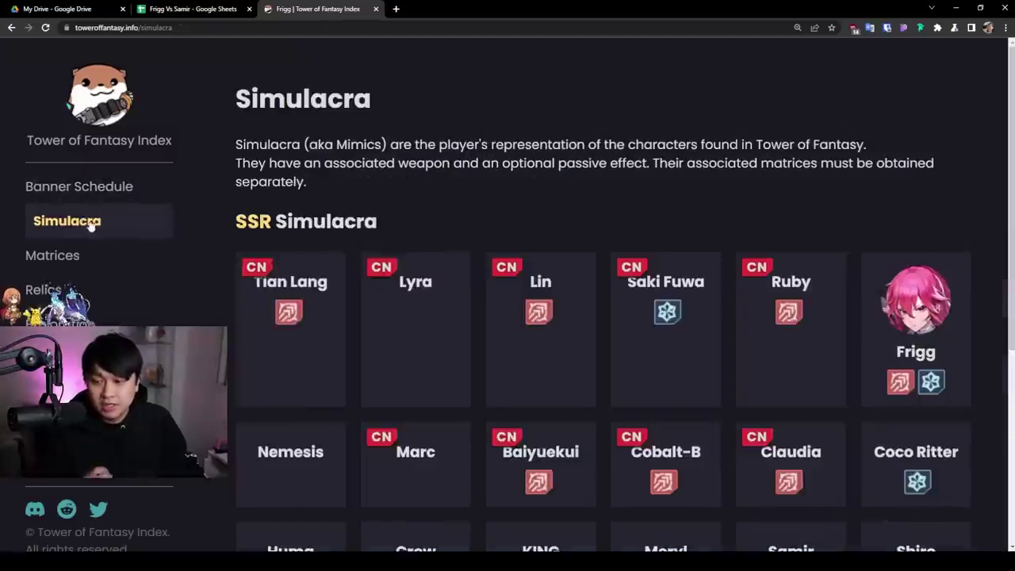
scroll(397, 266, down, 4)
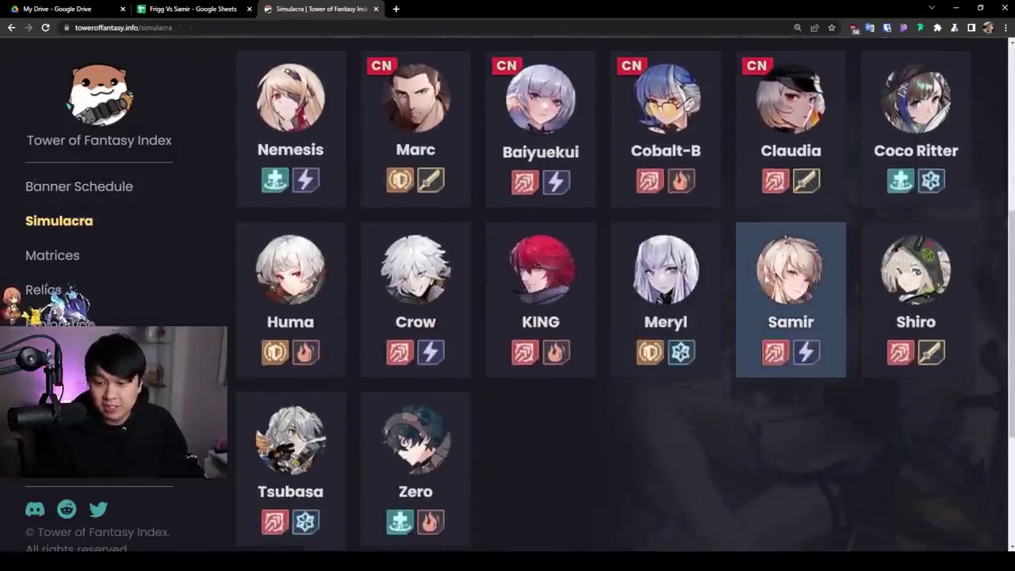
click(791, 333)
scroll(534, 270, down, 10)
scroll(534, 270, down, 7)
scroll(547, 237, up, 11)
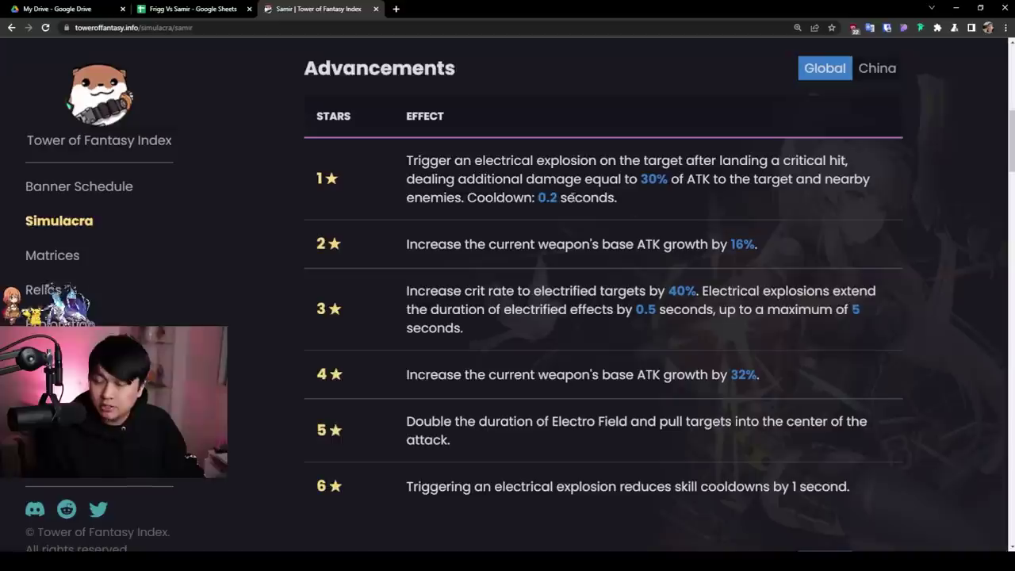
- Highlight Samir's 1-star advancement effect, paying attention to the explosion's ATK damage and its cooldown
drag(413, 160, 625, 197)
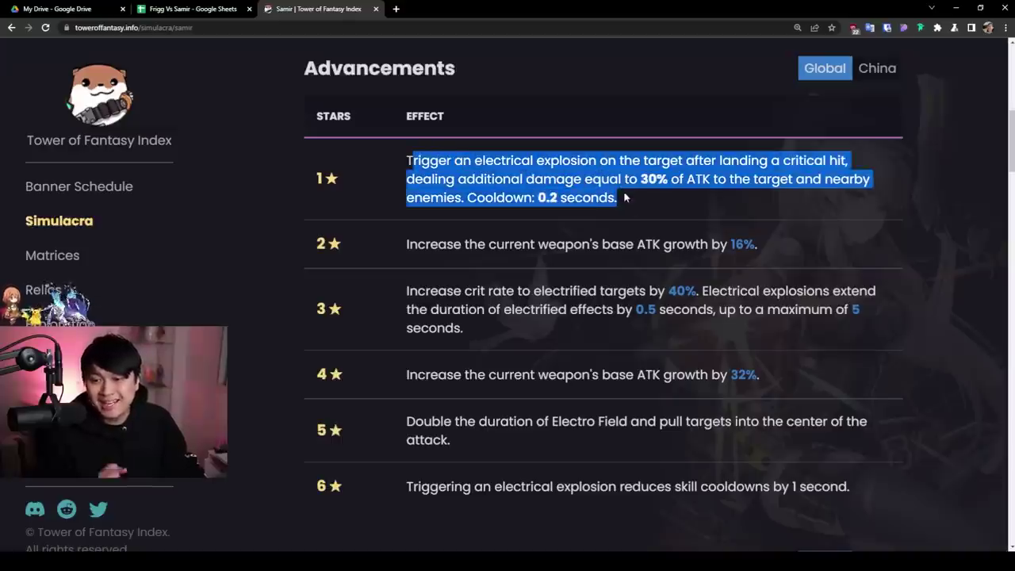
click(634, 198)
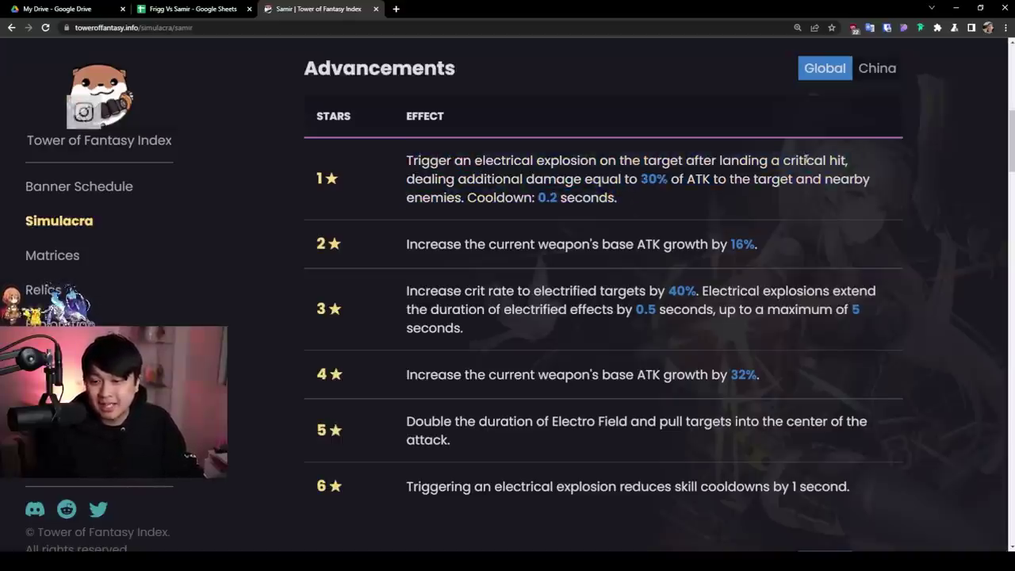
drag(674, 179, 712, 179)
click(711, 180)
drag(647, 200, 538, 198)
click(539, 199)
- Switch back to the Frigg Vs Samir sheet in Google Sheets and inspect the c1 proc count formula in I16
click(190, 9)
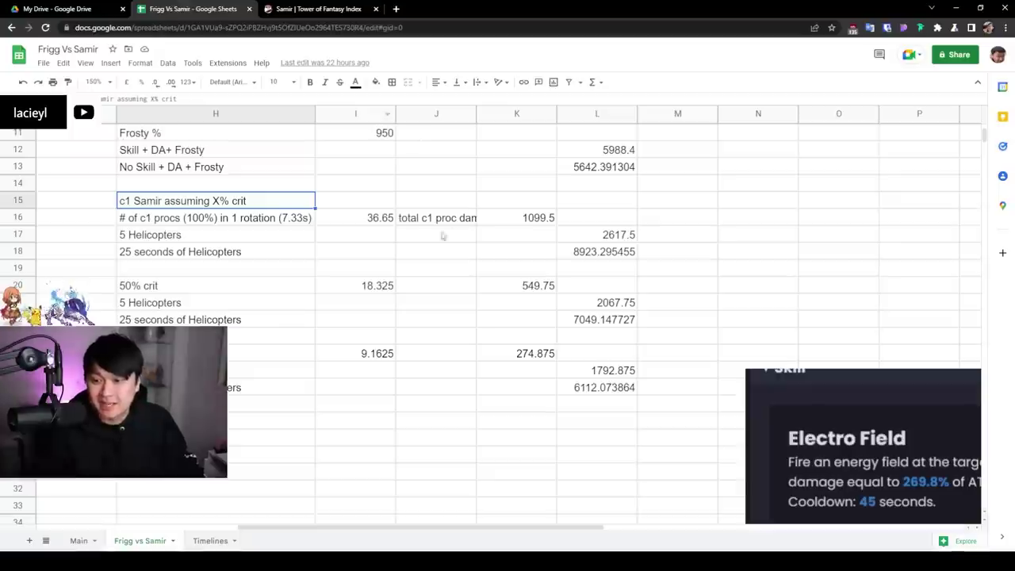
click(372, 219)
click(126, 97)
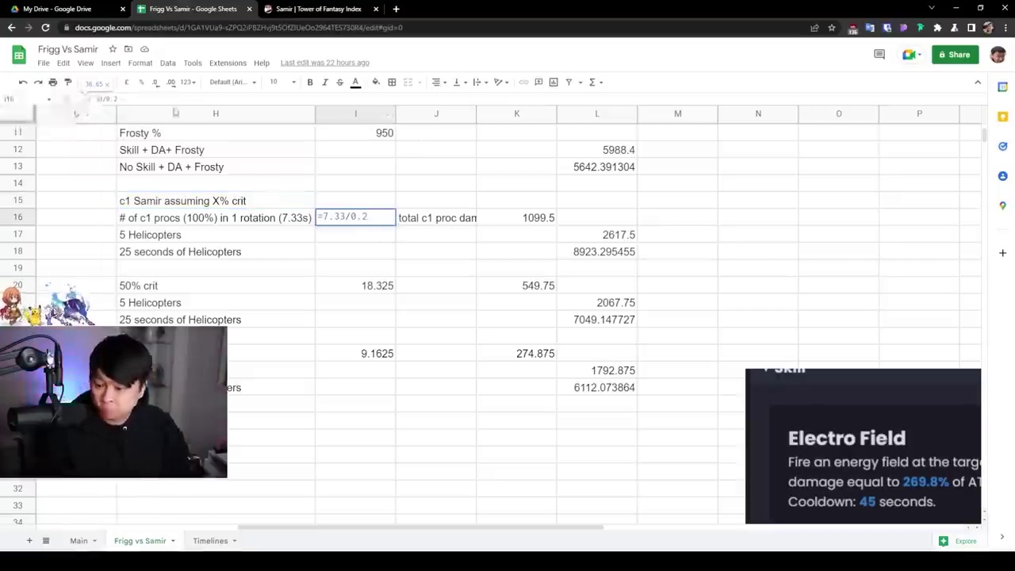
click(346, 221)
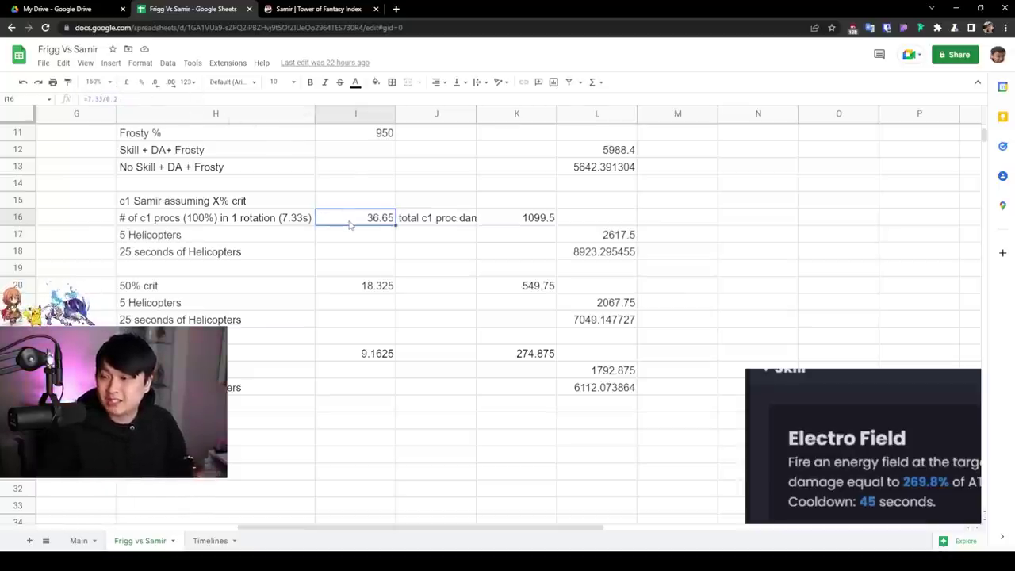
- Examine Samir's c1 procs label, proc count and total c1 proc damage in row 16
click(207, 228)
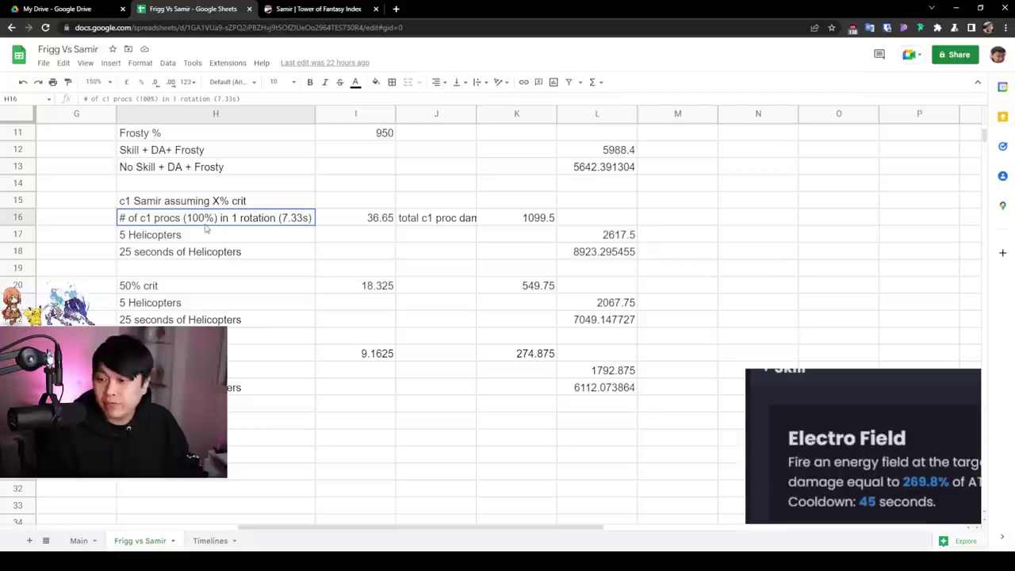
click(369, 225)
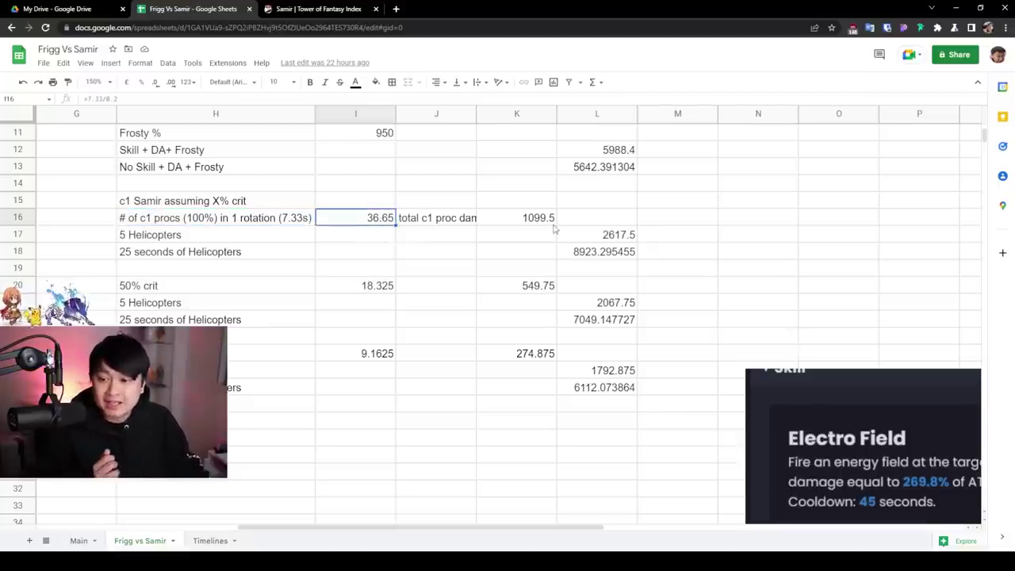
click(527, 227)
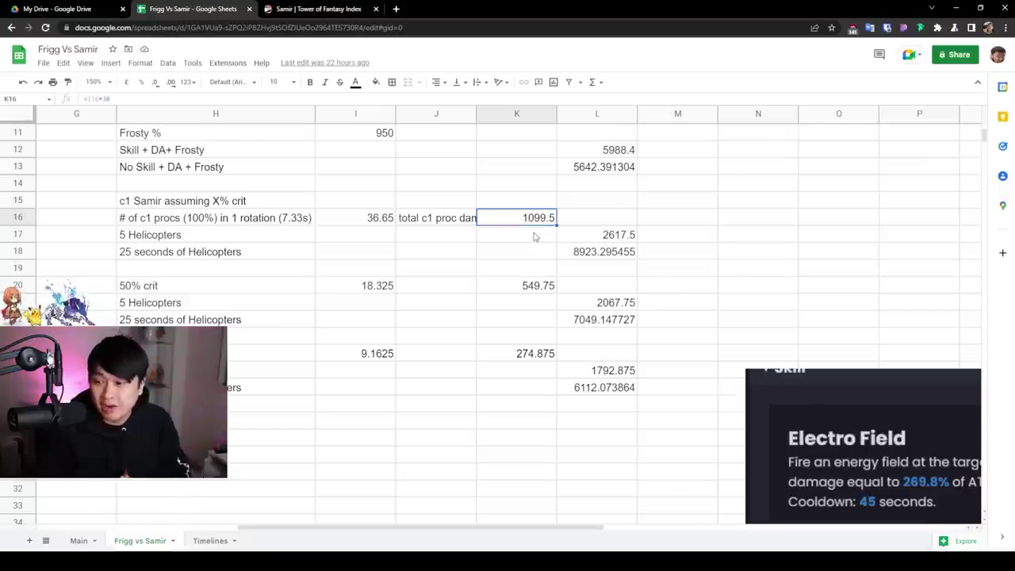
click(224, 217)
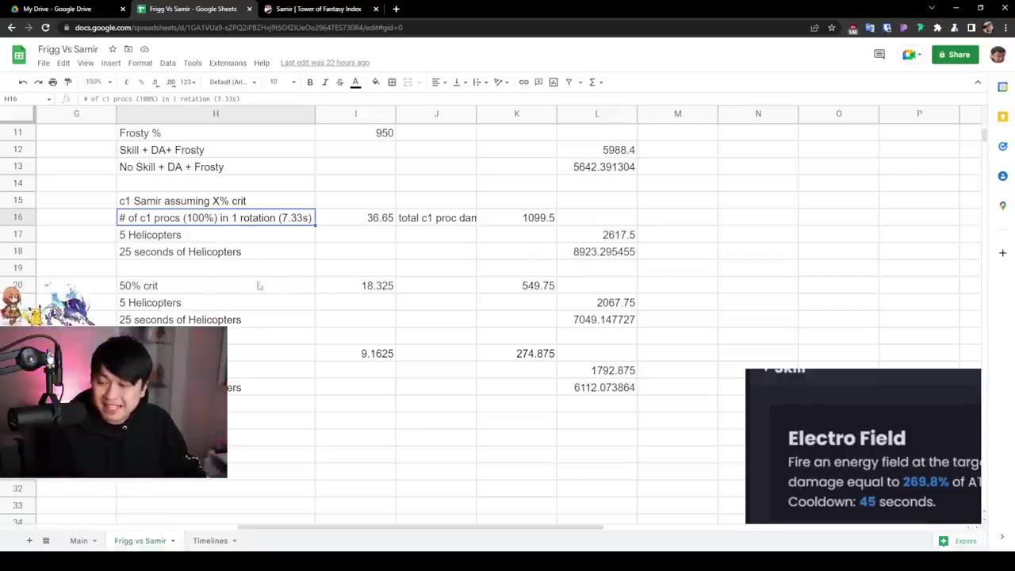
- Highlight Samir's 50% crit block in H20:L22, covering the procs, 5 Helicopters and 25-second rows
click(194, 289)
scroll(192, 288, down, 1)
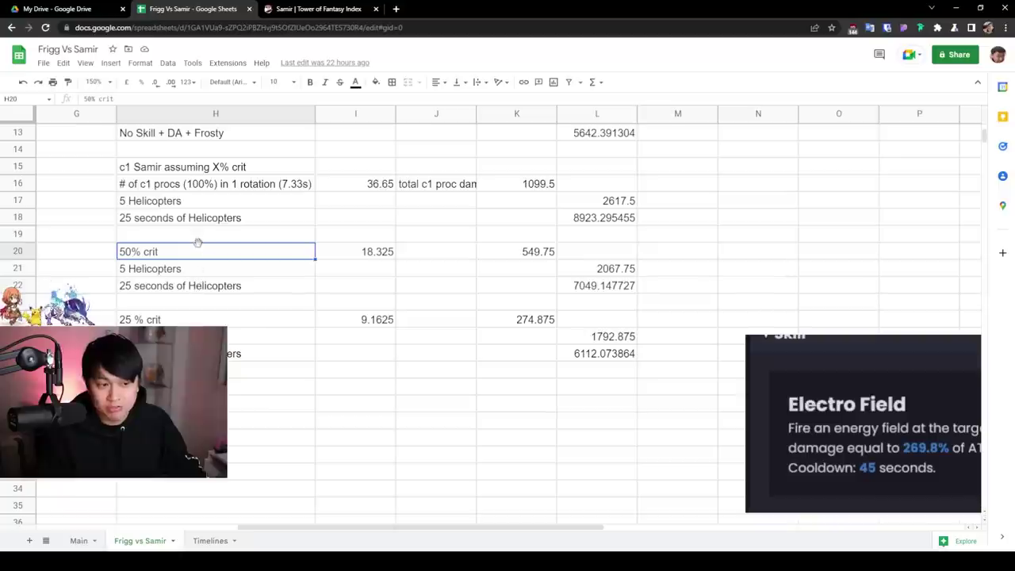
drag(205, 258, 632, 292)
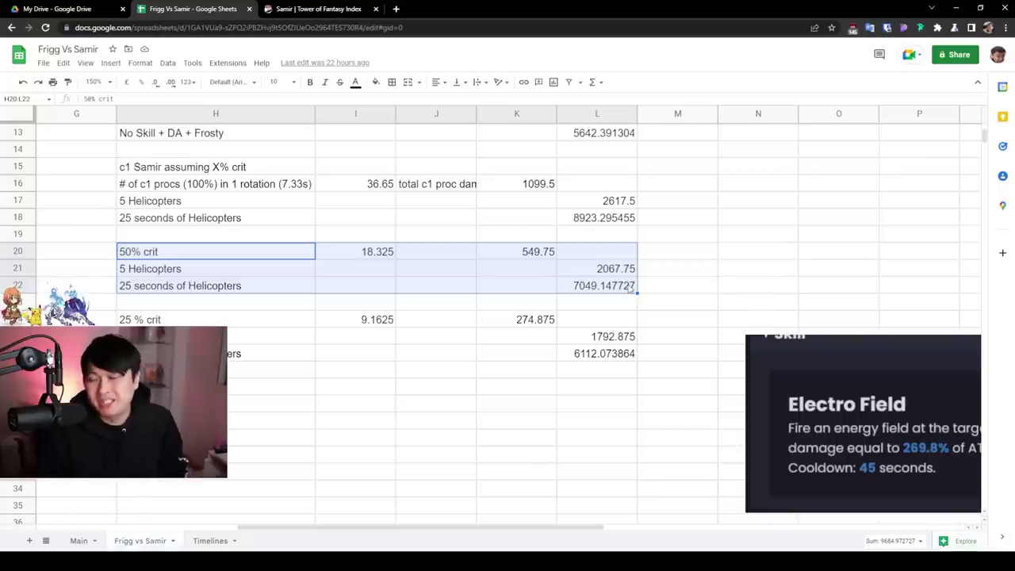
- Inspect the 50% crit proc count formula in I20 against the 100% count in I16, and check the proc damage formula in K20
click(356, 252)
click(238, 255)
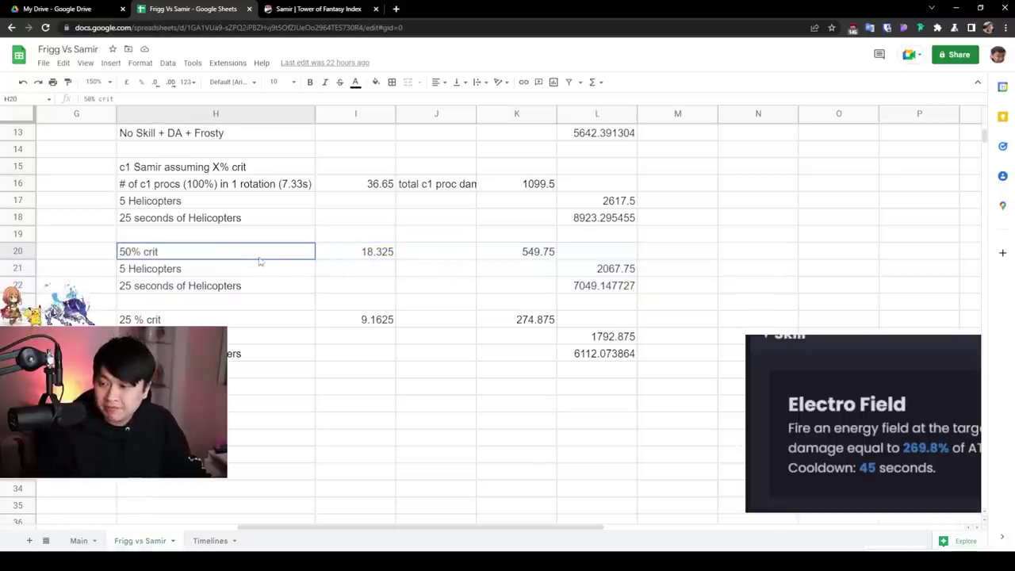
click(354, 252)
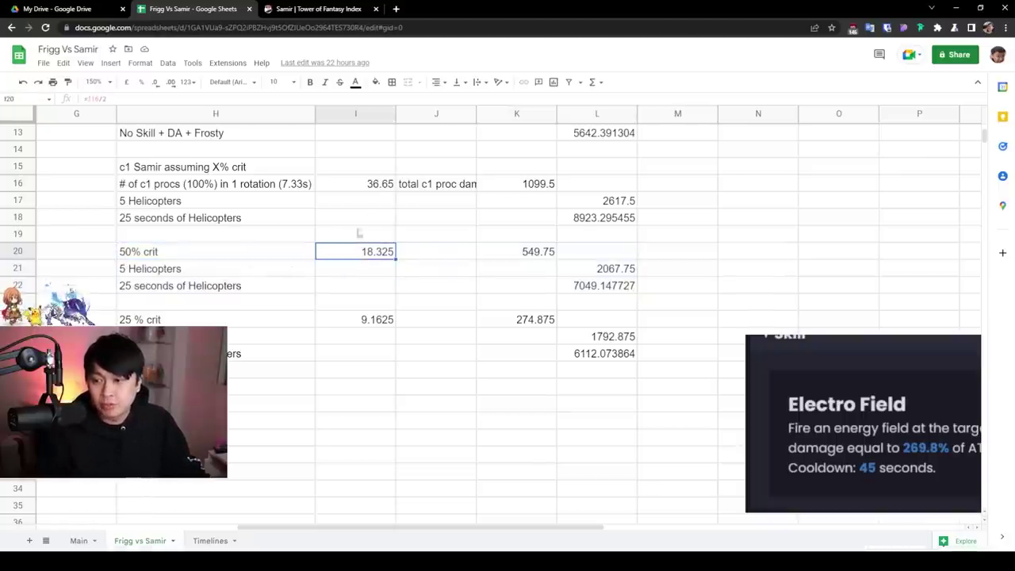
ctrl+click(378, 191)
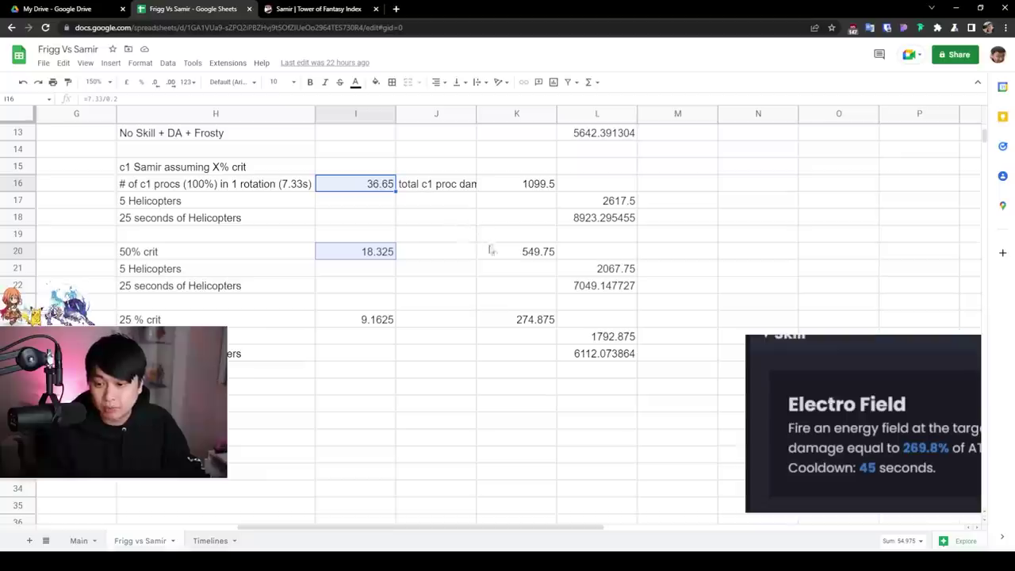
click(544, 254)
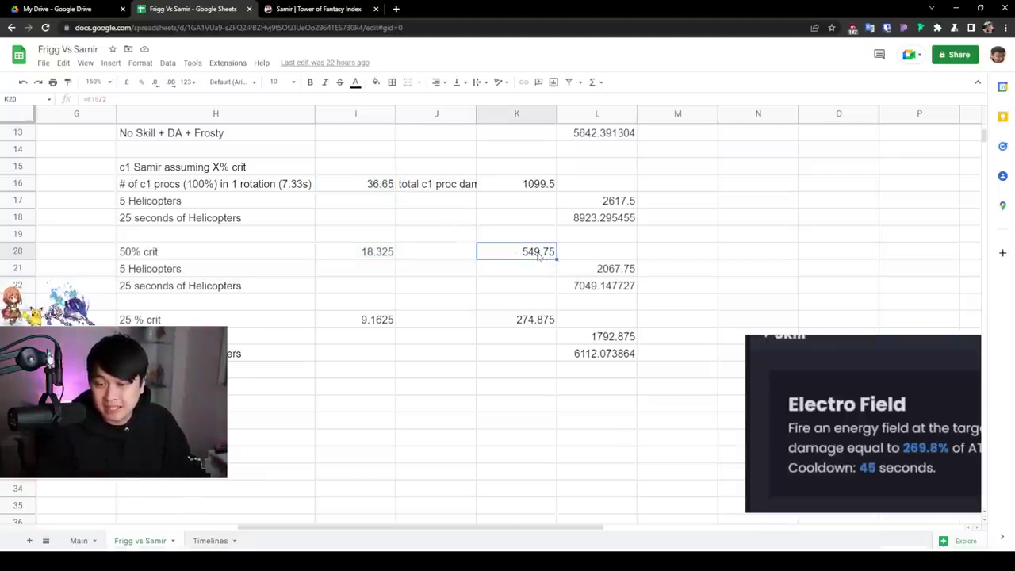
- Highlight the c0 Samir total damage row for five helicopters and compare it with the c1 5 Helicopters total at 100% crit
scroll(536, 285, up, 1)
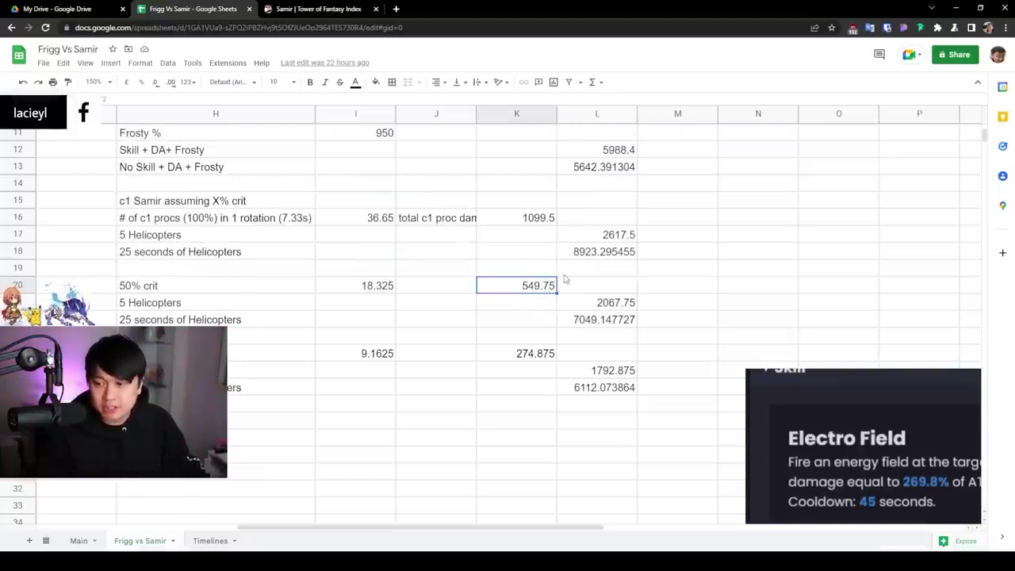
scroll(564, 277, up, 5)
drag(603, 222, 205, 221)
scroll(625, 261, down, 3)
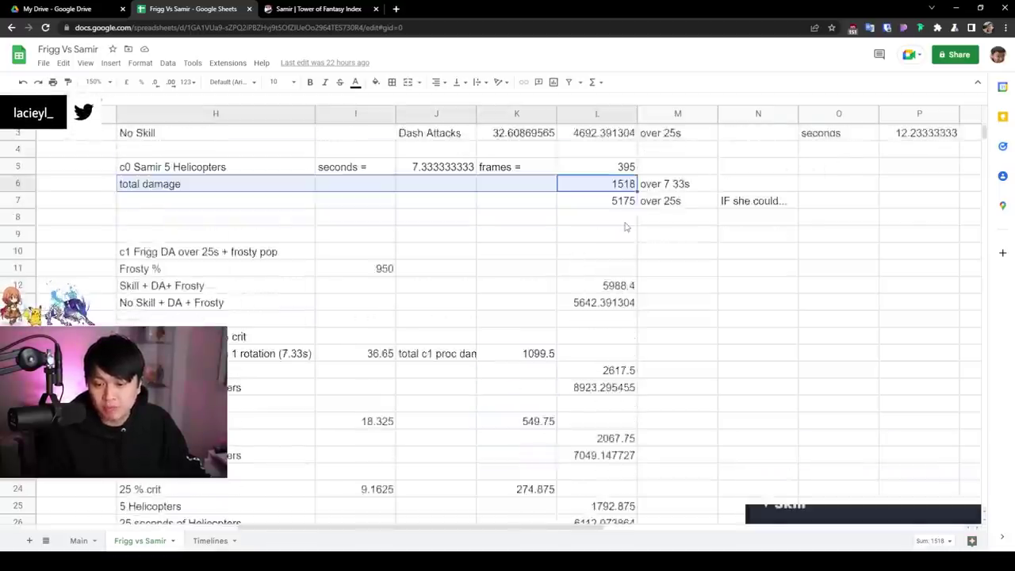
click(615, 371)
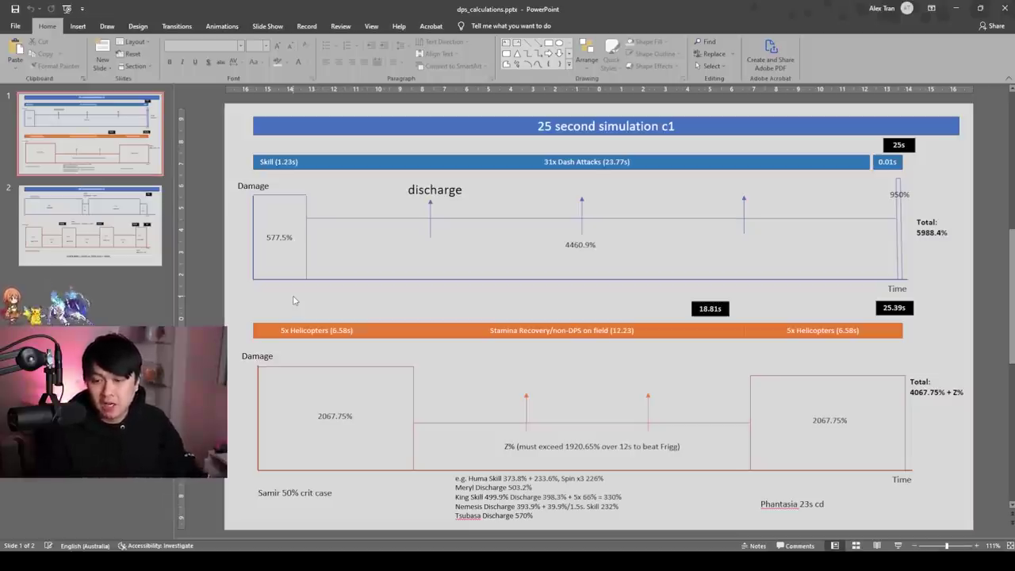
- Switch to dps_calculations.pptx in PowerPoint and examine Frigg's timeline on the c1 simulation slide, including her skill damage
drag(234, 303, 975, 131)
click(255, 308)
drag(229, 294, 247, 303)
click(276, 239)
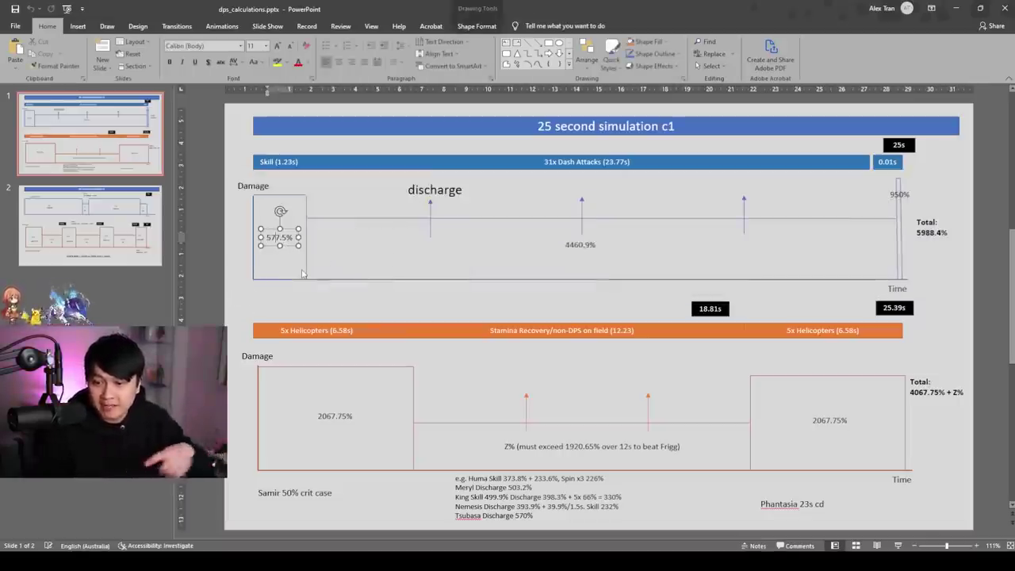
click(321, 232)
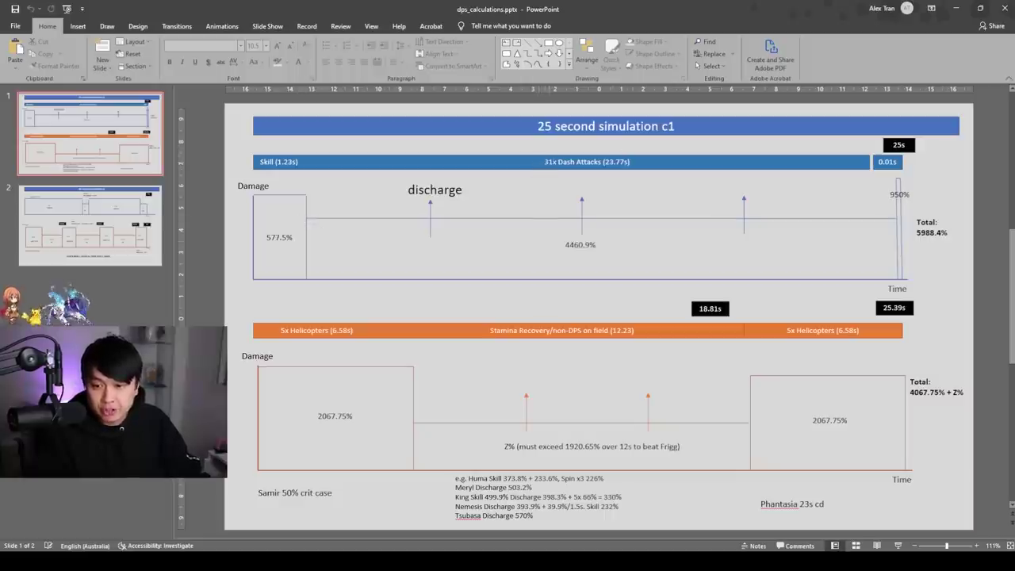
- Examine the duration of Frigg's 31x Dash Attacks segment and the damage figure beneath it
triple_click(617, 162)
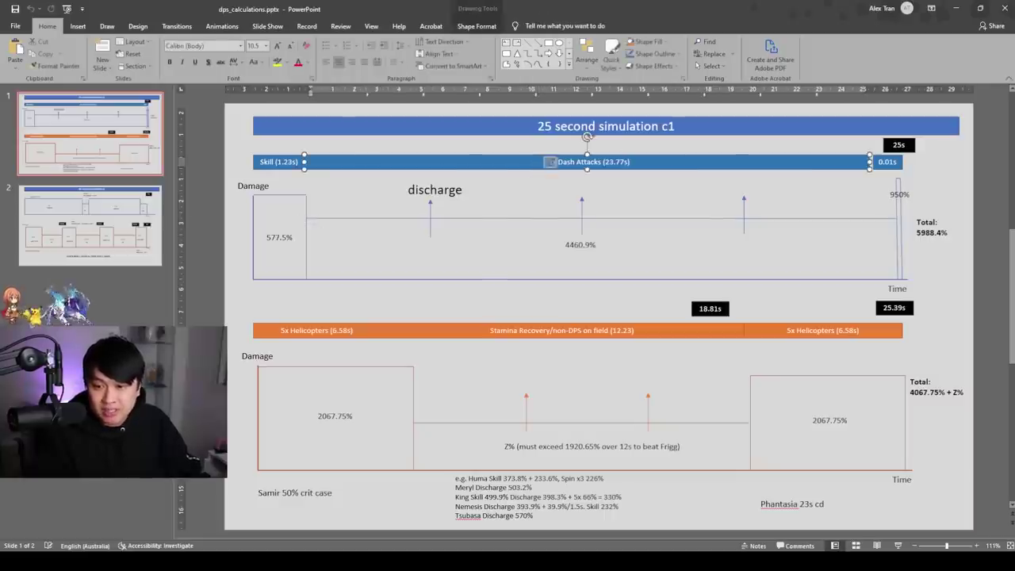
click(622, 164)
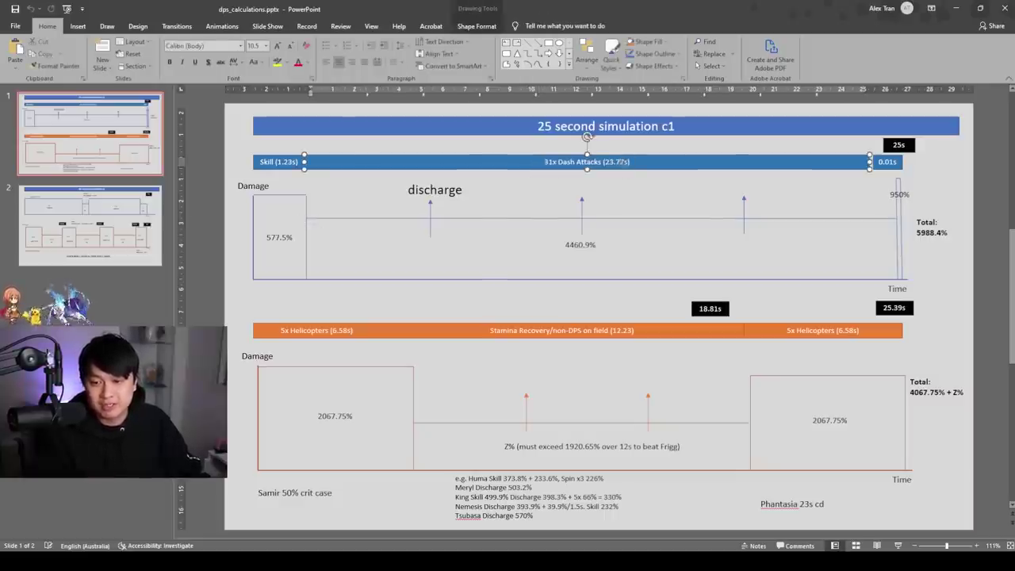
click(576, 245)
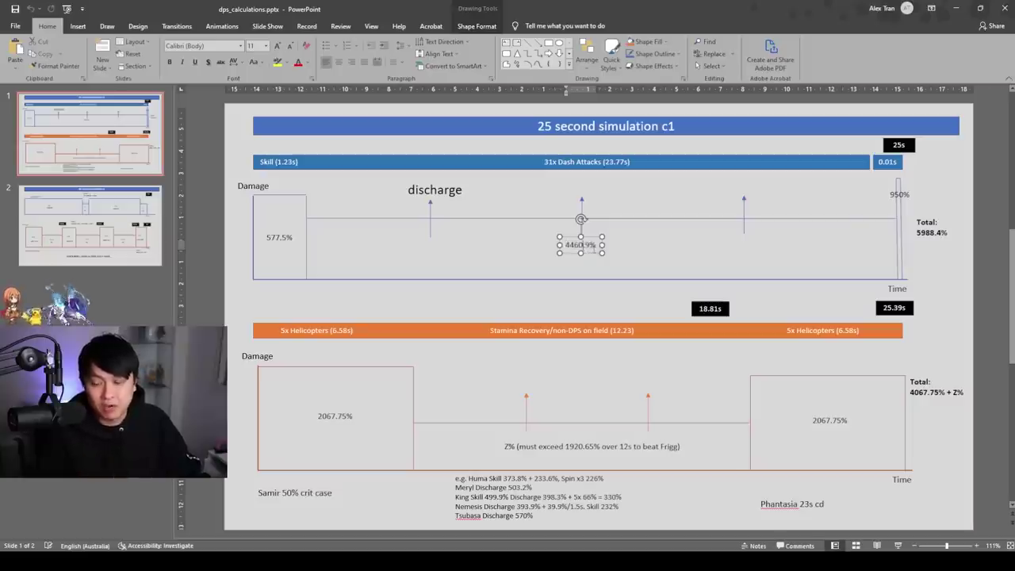
click(939, 272)
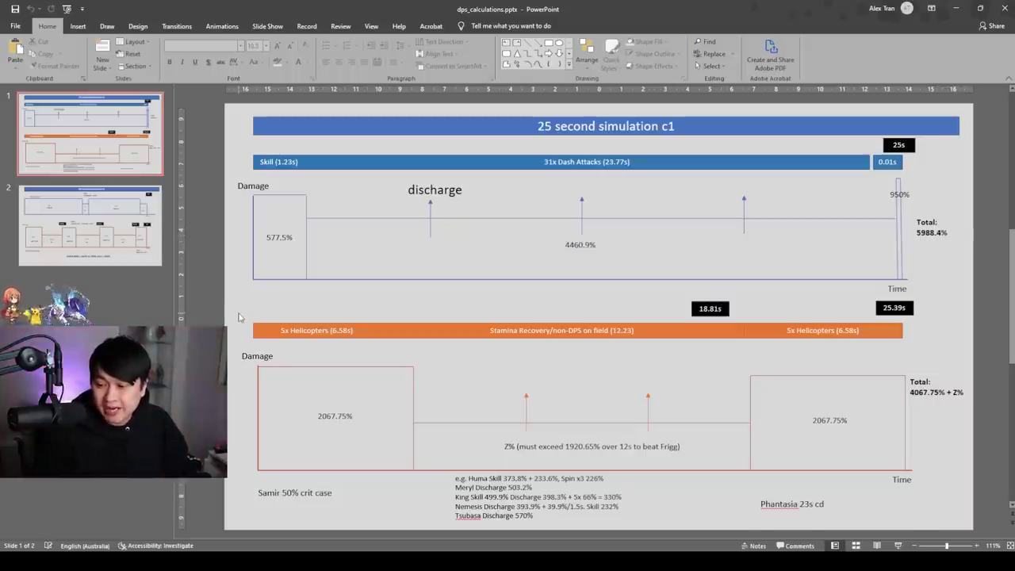
- Widen Samir's first 5x Helicopters bar to match the damage block beneath it, and shift the 18.81s marker toward the second Helicopters segment
mouse_move(237, 313)
mouse_down()
mouse_move(393, 404)
mouse_move(249, 312)
mouse_up()
click(315, 329)
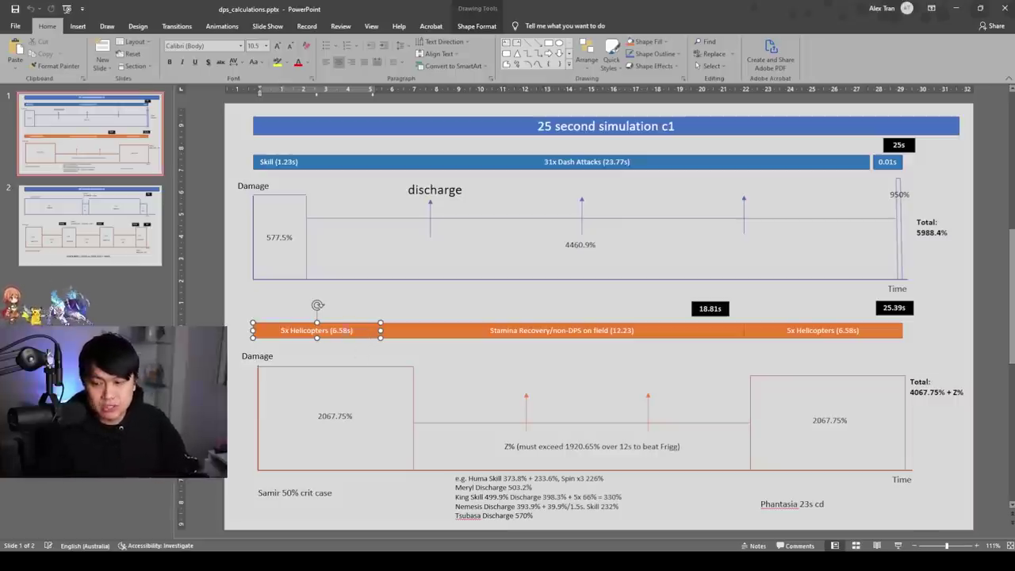
double_click(341, 330)
click(364, 357)
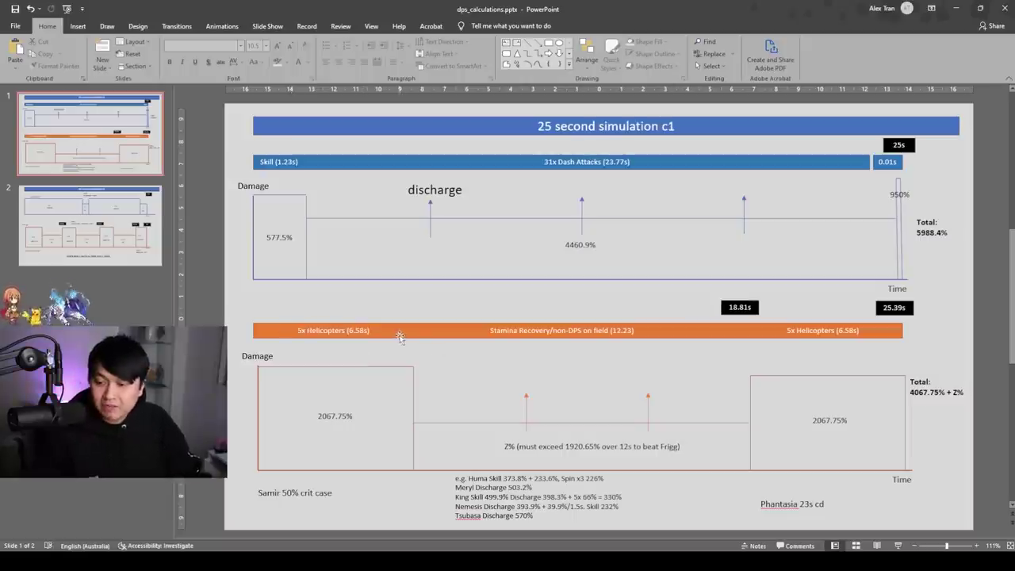
- Add the missing seconds unit to the Stamina Recovery/non-DPS on field label so that it reads 12.23s
click(397, 333)
click(496, 352)
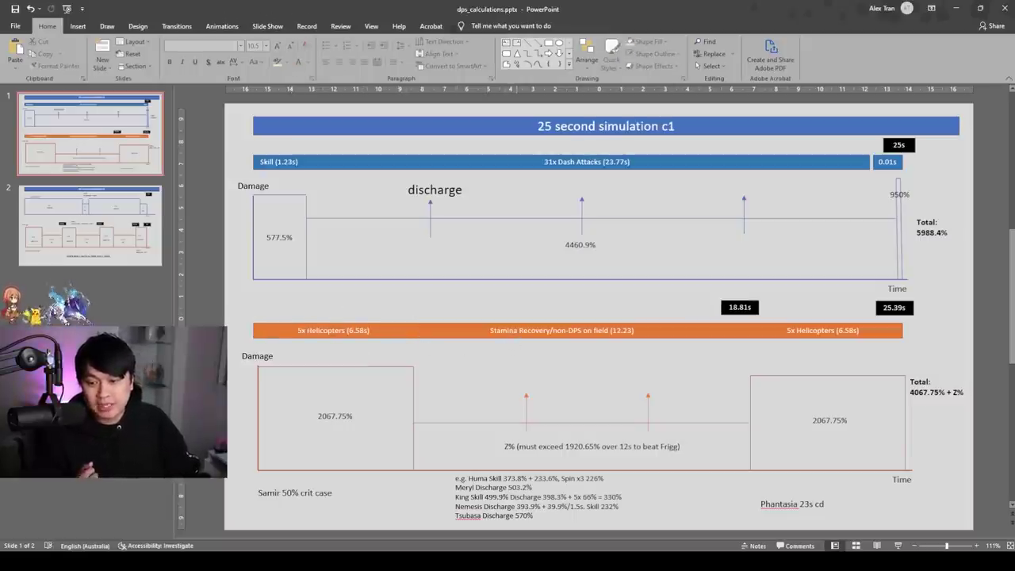
click(500, 332)
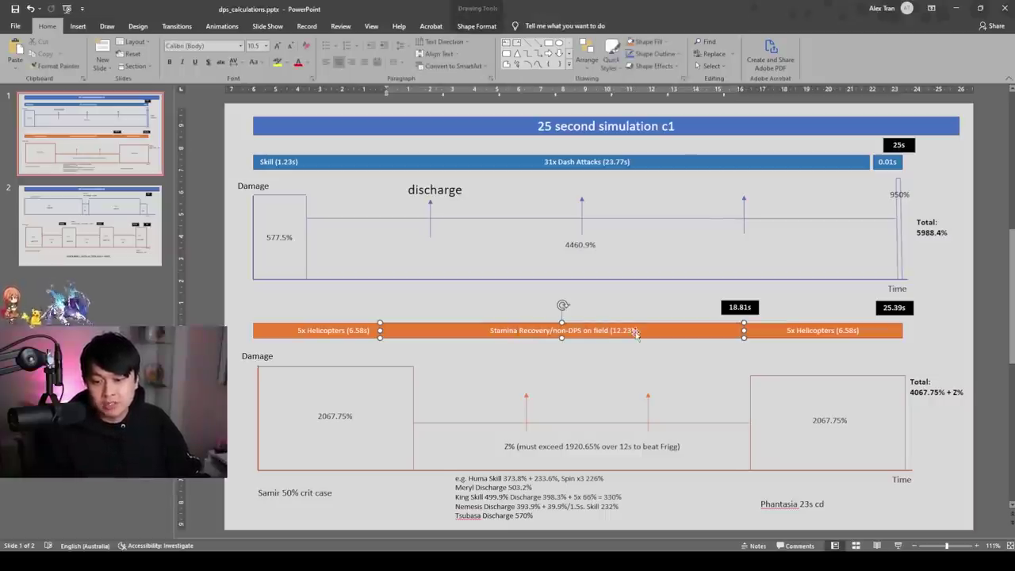
text(s)
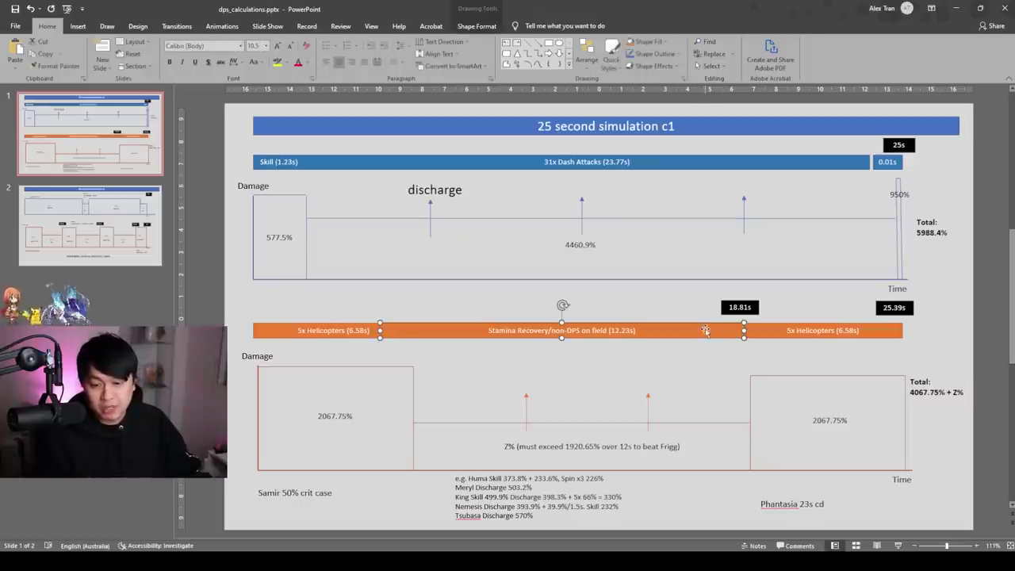
- Highlight Samir's second 5x Helicopters label and sweep over Frigg's whole timeline for comparison
click(777, 331)
drag(857, 331, 783, 331)
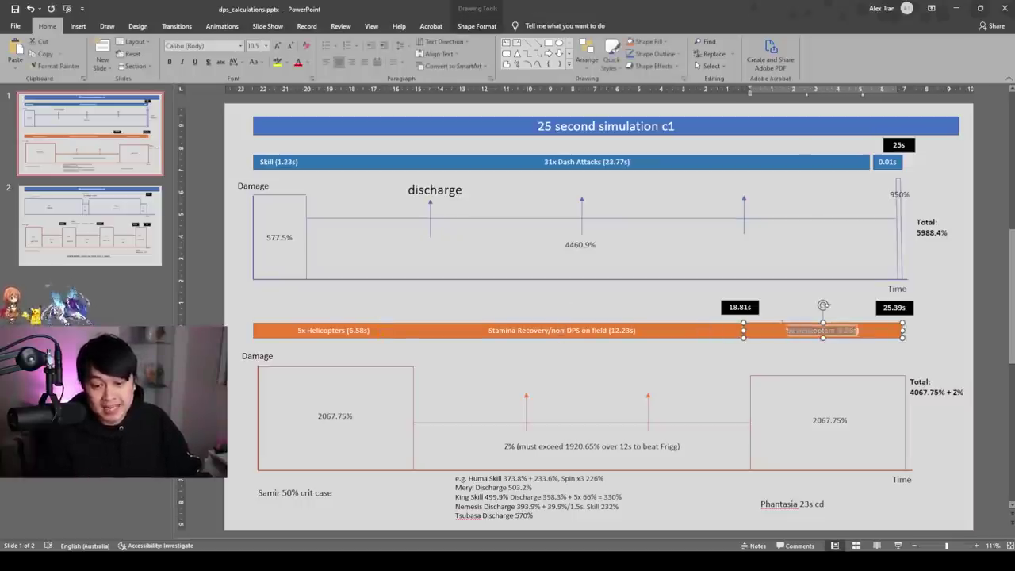
click(794, 333)
click(824, 357)
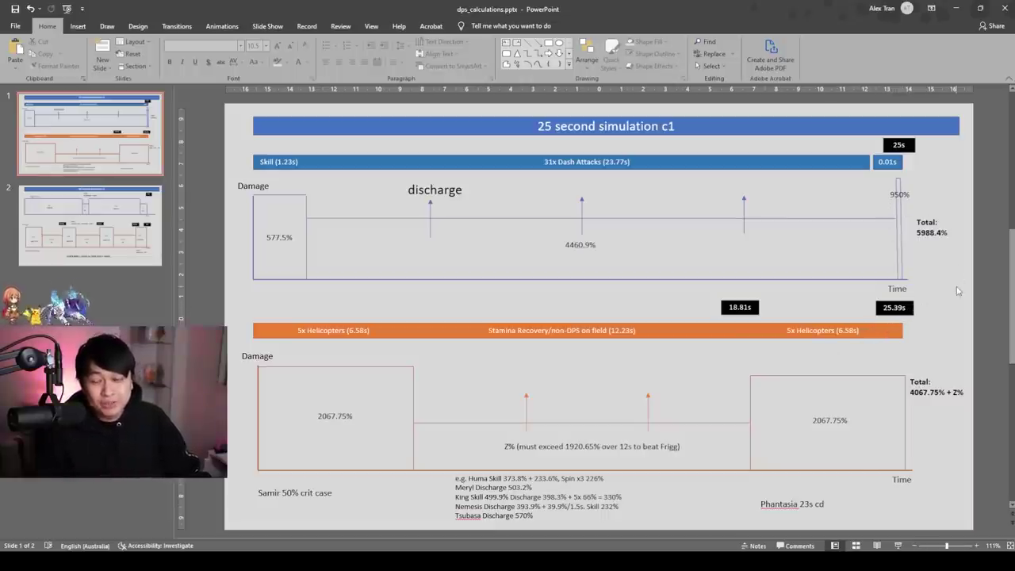
drag(956, 293, 237, 136)
click(233, 289)
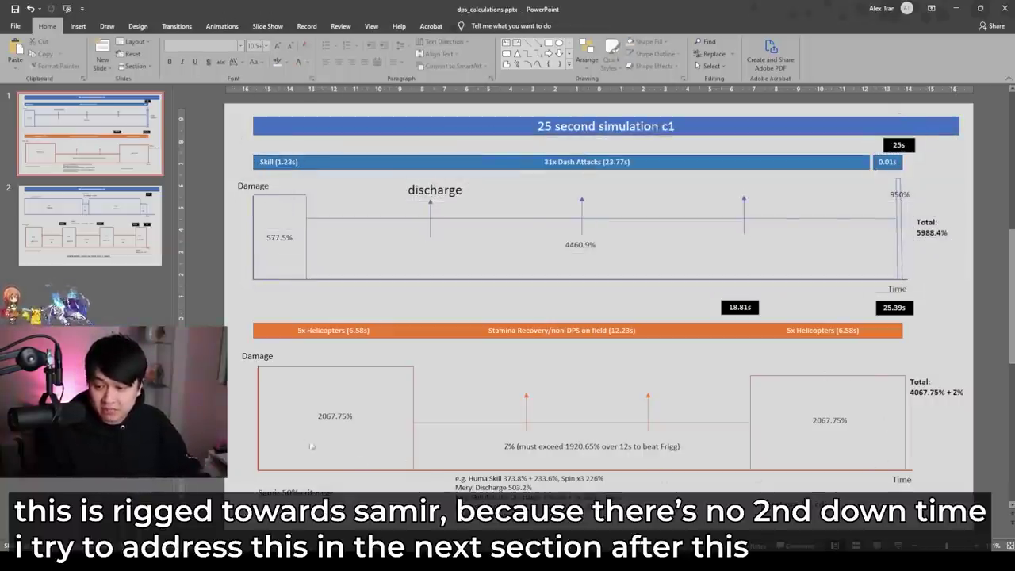
- Examine Samir's first 5x Helicopters segment, checking its duration label and the damage block below it
double_click(325, 330)
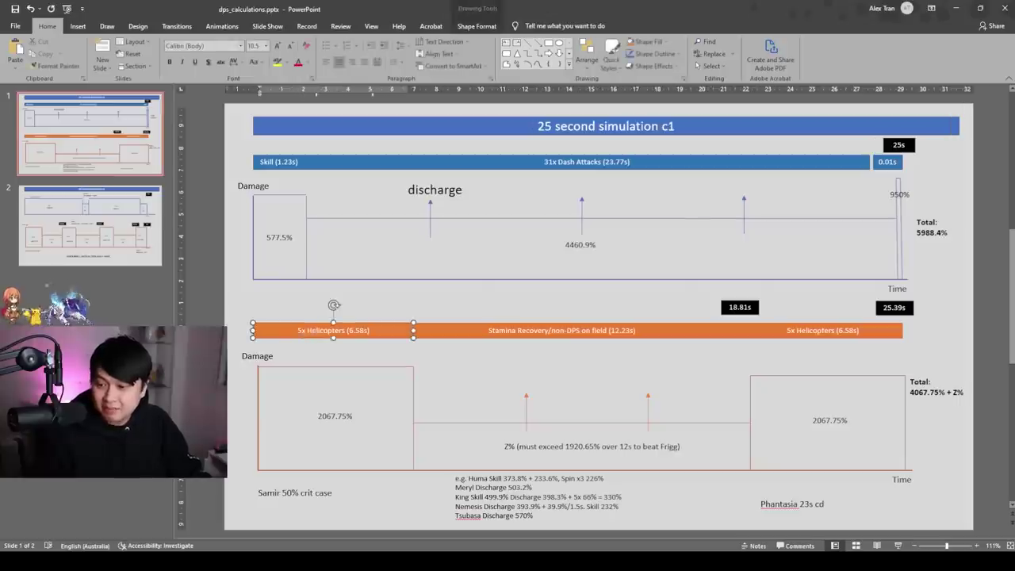
click(337, 413)
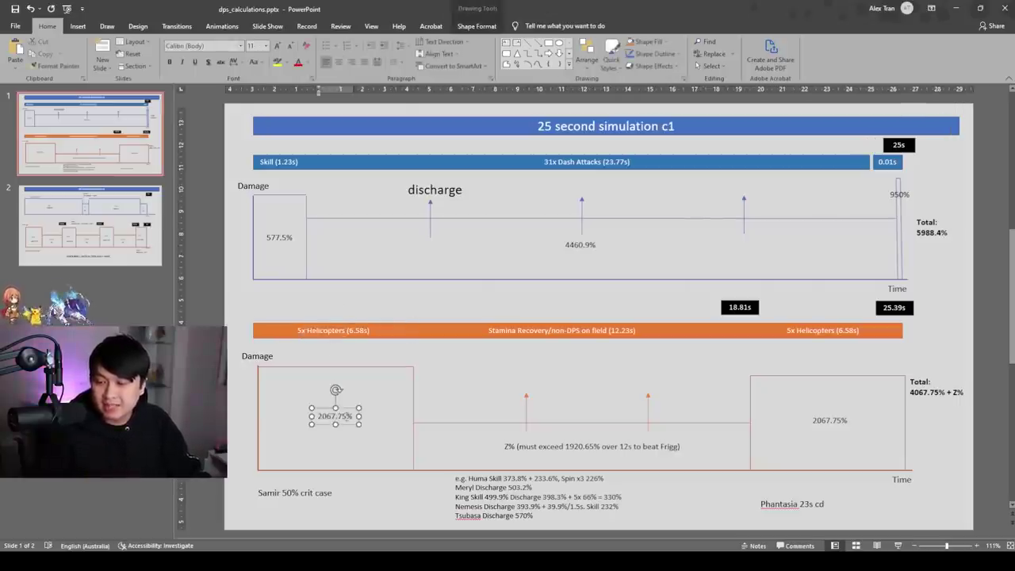
click(474, 390)
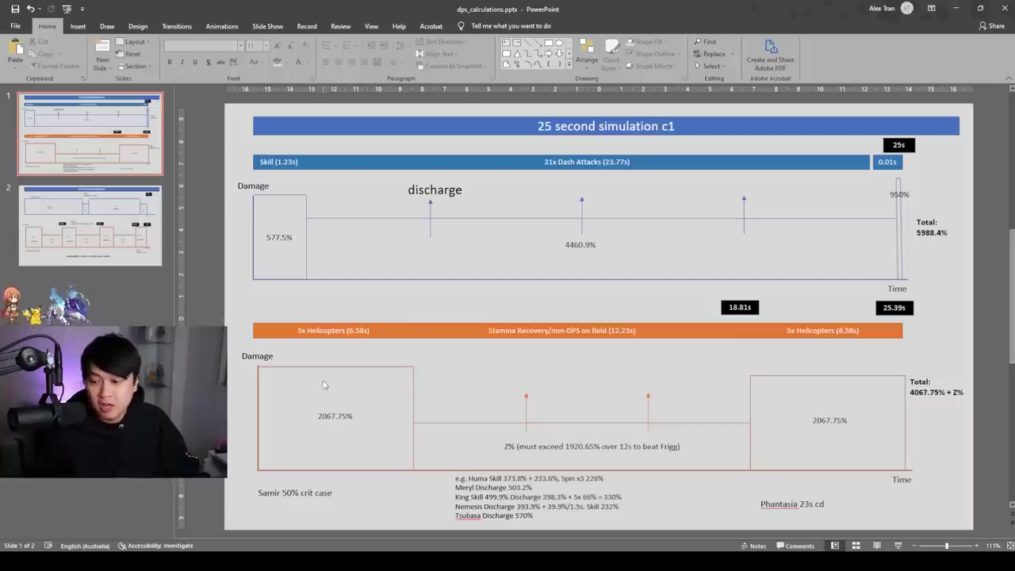
drag(230, 304, 423, 500)
click(422, 499)
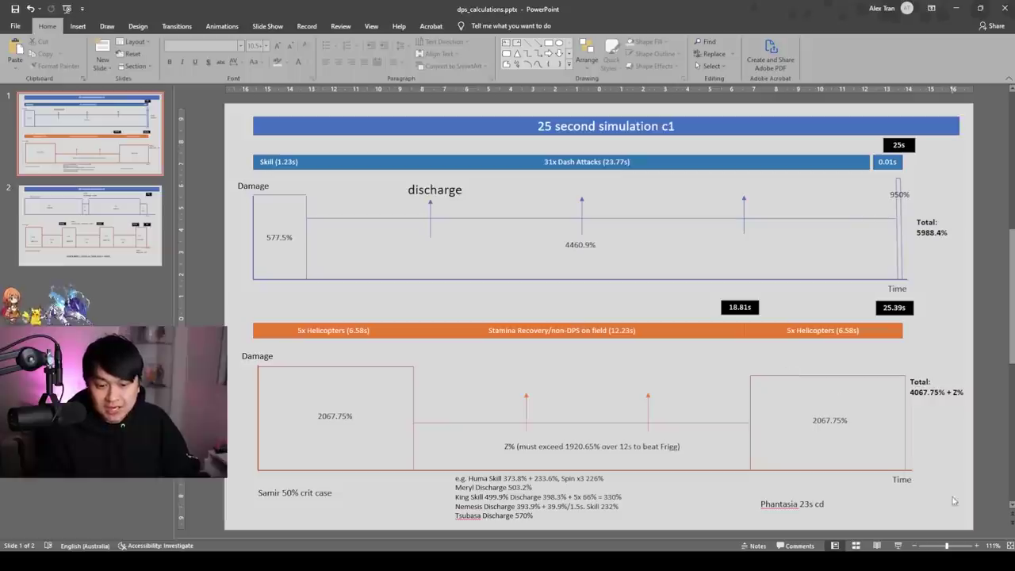
- Sweep over Samir's second Helicopters block and examine the duration of the Stamina Recovery/non-DPS on field segment
drag(953, 501, 728, 300)
click(578, 475)
click(599, 329)
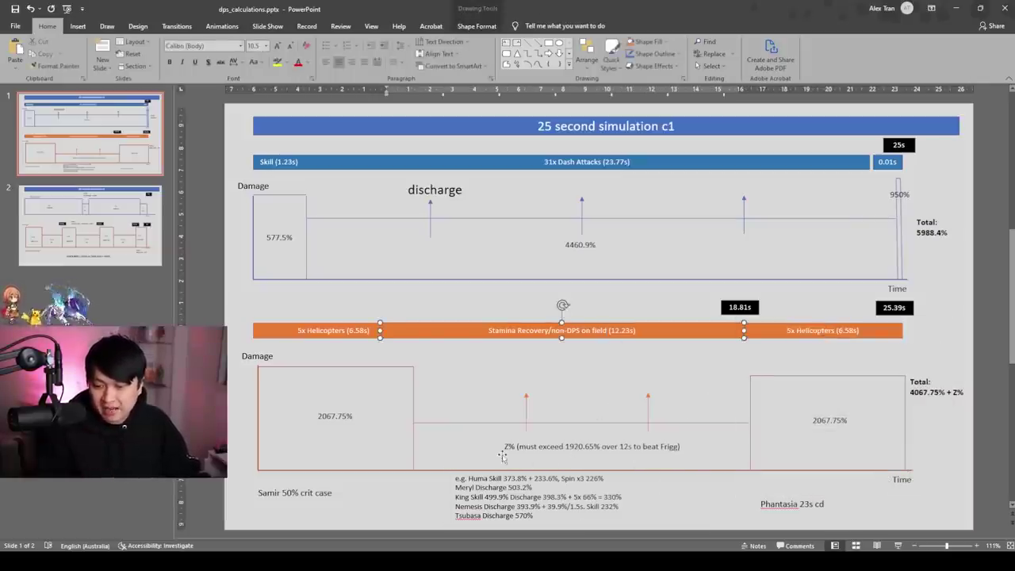
triple_click(632, 332)
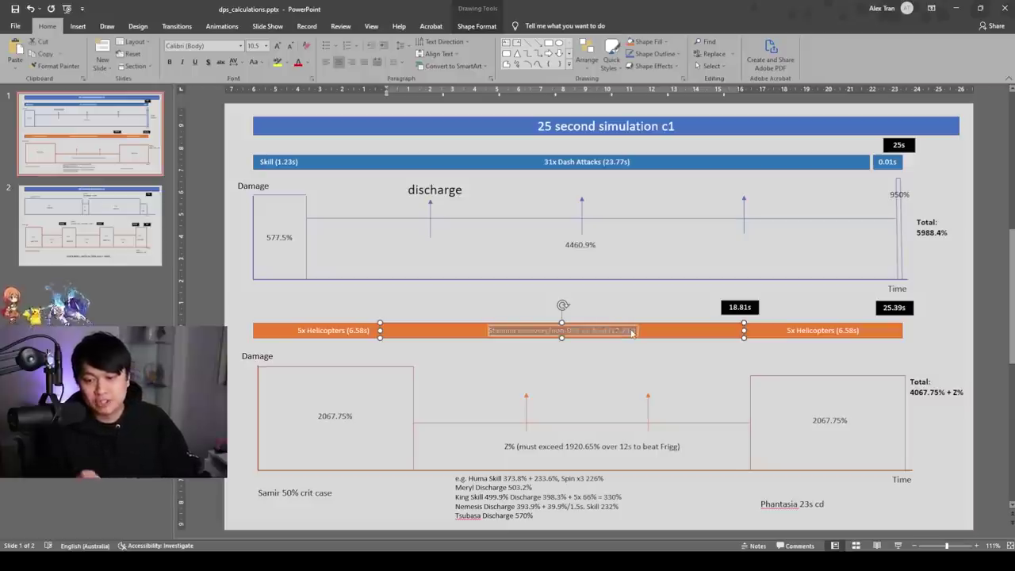
click(597, 360)
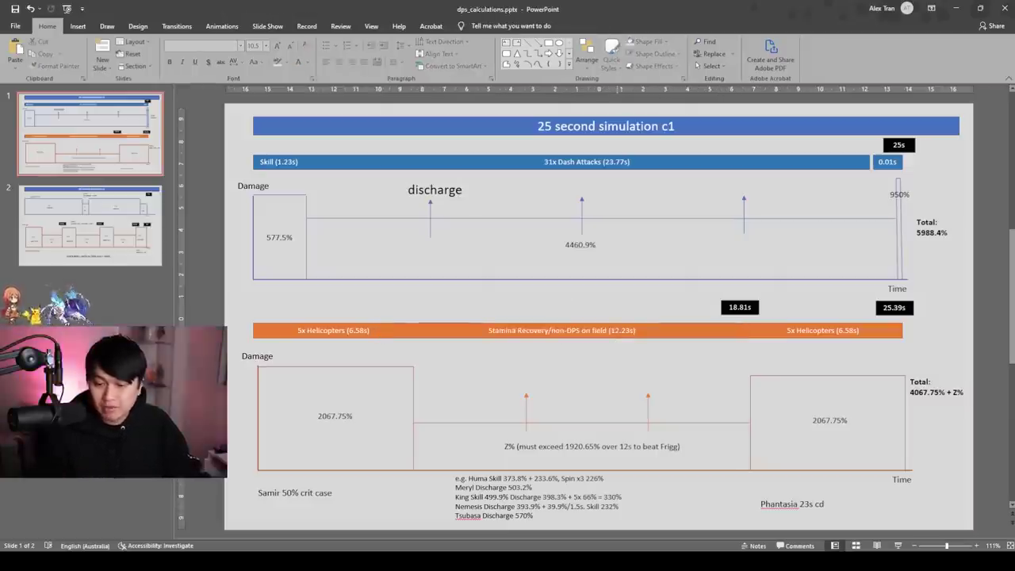
double_click(619, 332)
click(625, 333)
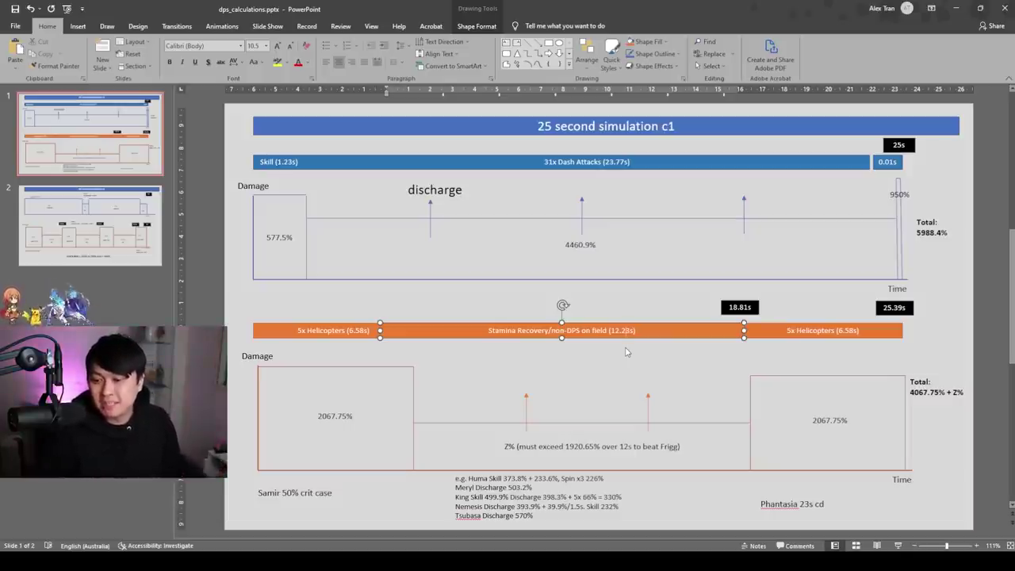
- Compare Samir's total damage and the Z% requirement for beating Frigg with Frigg's total damage
click(228, 319)
drag(225, 299, 964, 495)
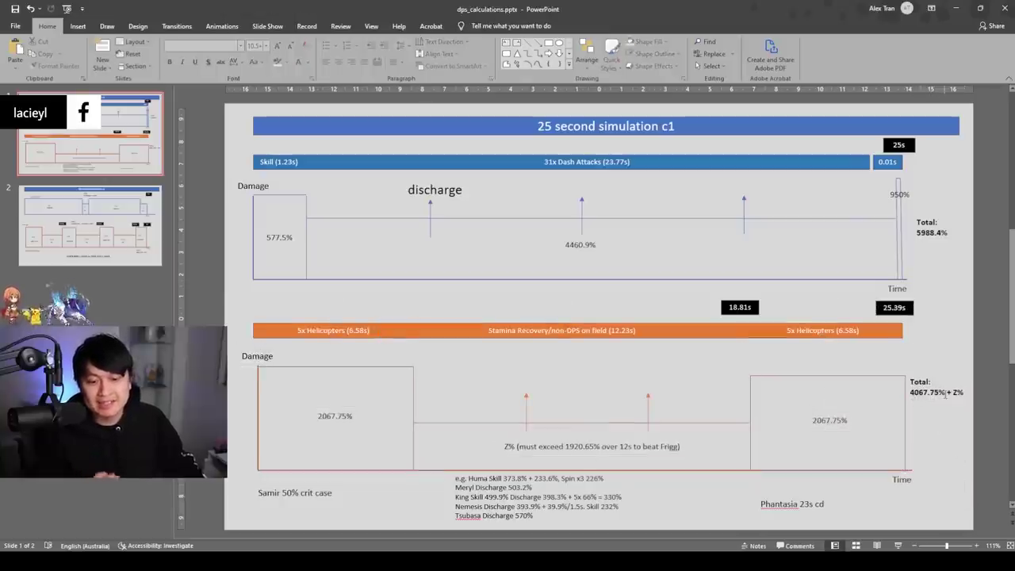
click(943, 393)
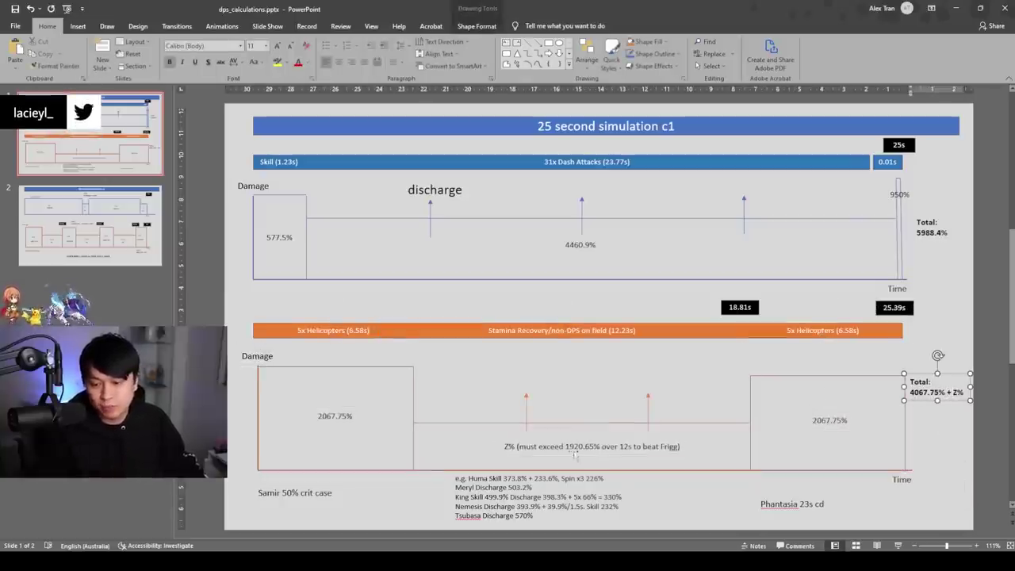
click(517, 446)
click(687, 460)
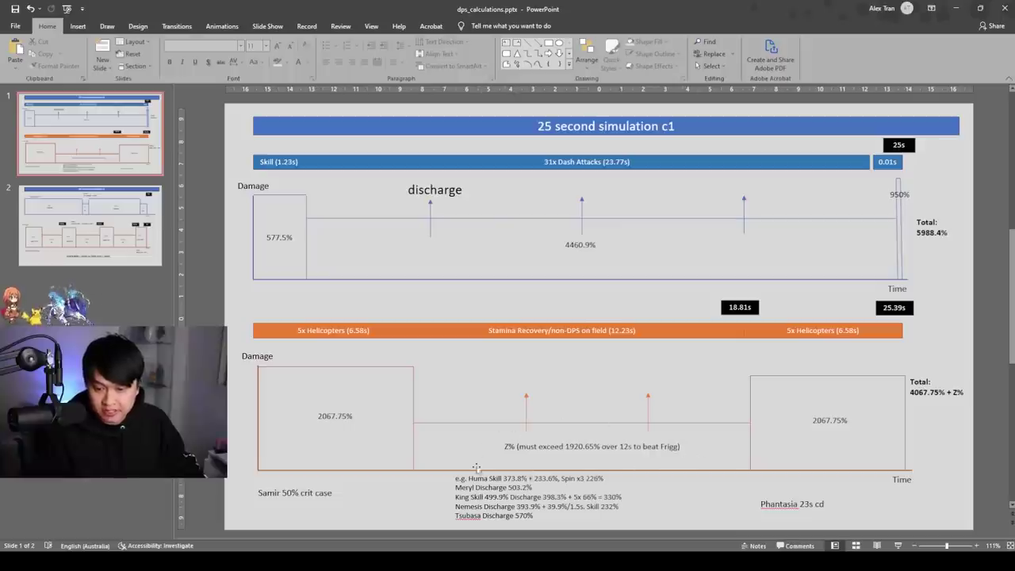
click(947, 232)
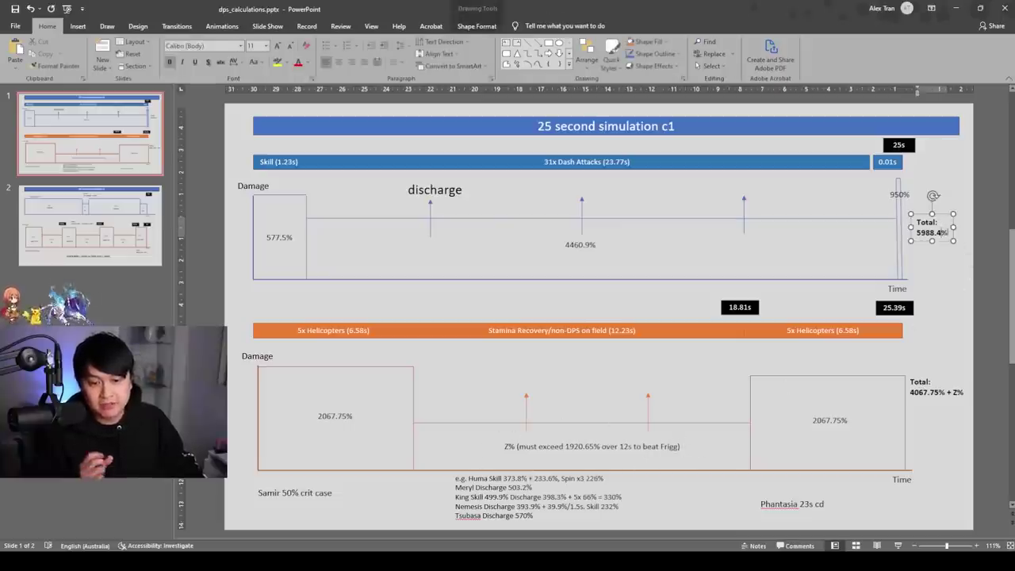
- Examine the Z% requirement for beating Frigg, shown under Samir's Stamina Recovery/non-DPS on field segment
click(958, 272)
click(572, 444)
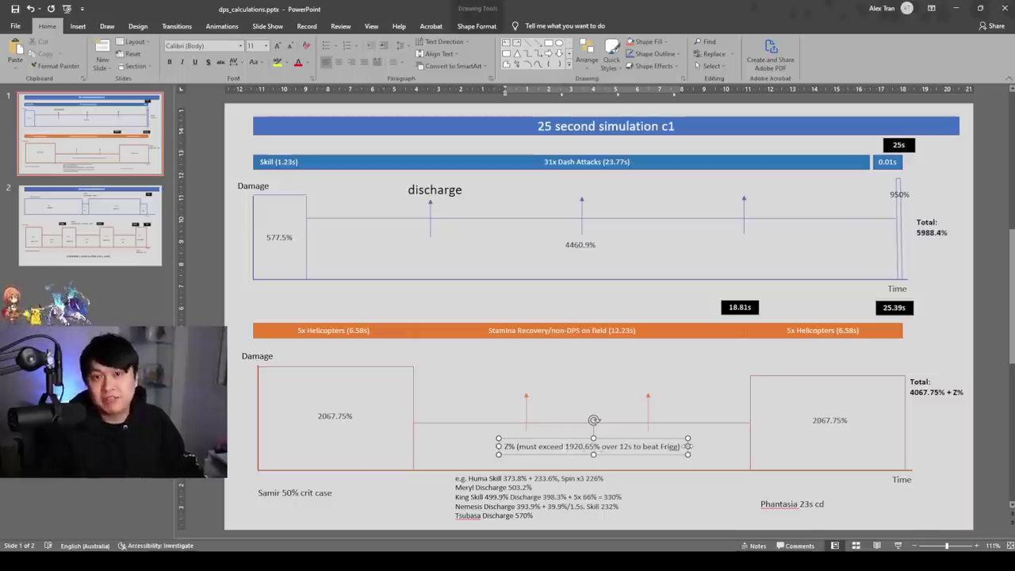
click(438, 506)
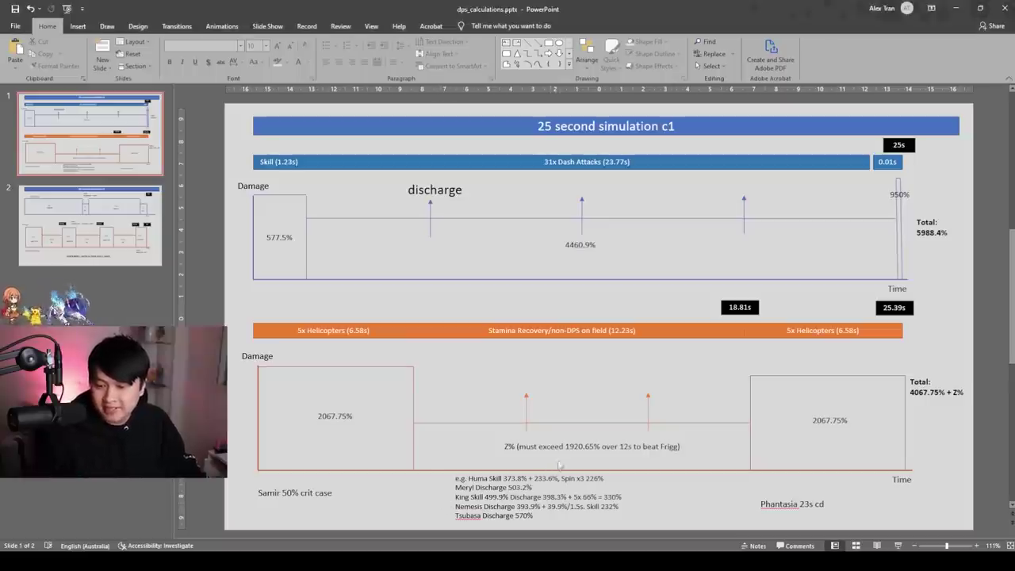
drag(595, 446, 565, 447)
click(565, 446)
click(410, 501)
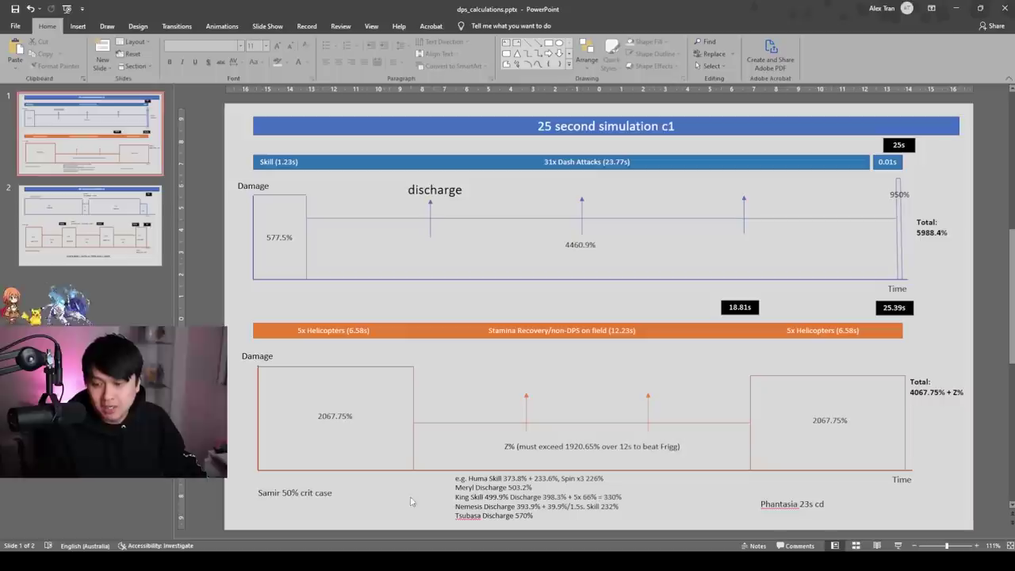
- Examine the Nemesis line in the off-field damage examples, covering its discharge, per-1.5s damage and skill values
click(504, 497)
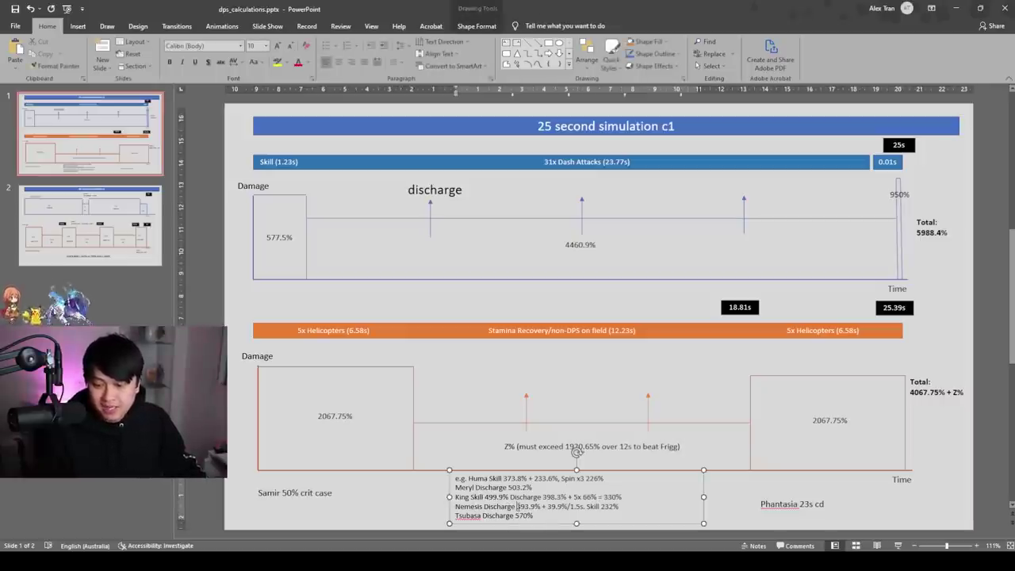
drag(517, 506, 539, 507)
click(540, 506)
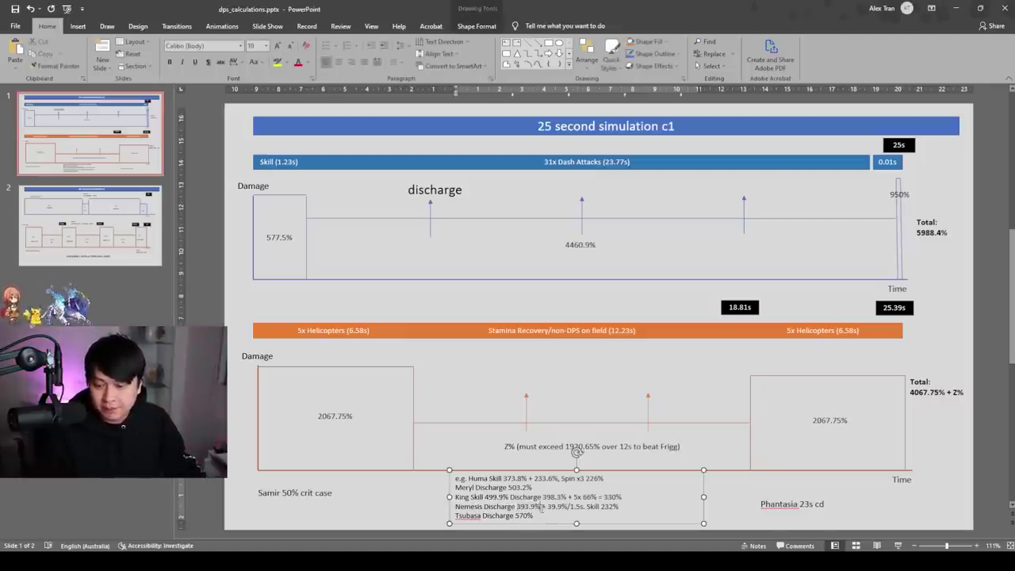
drag(547, 506, 583, 506)
click(562, 506)
click(594, 507)
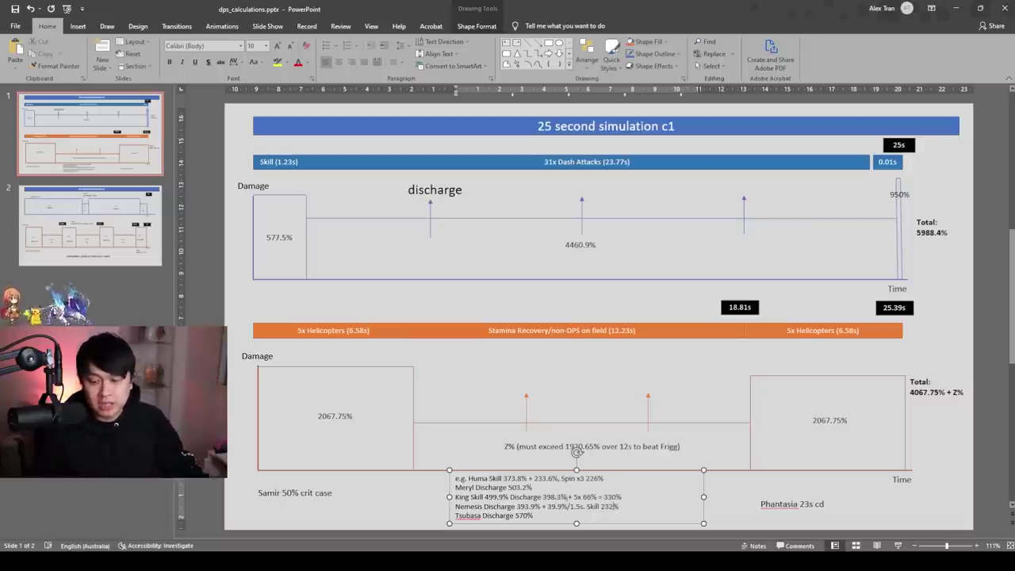
- Highlight King's skill and discharge values in the example list and check the 5x burn-style addition beside them
drag(470, 497, 501, 497)
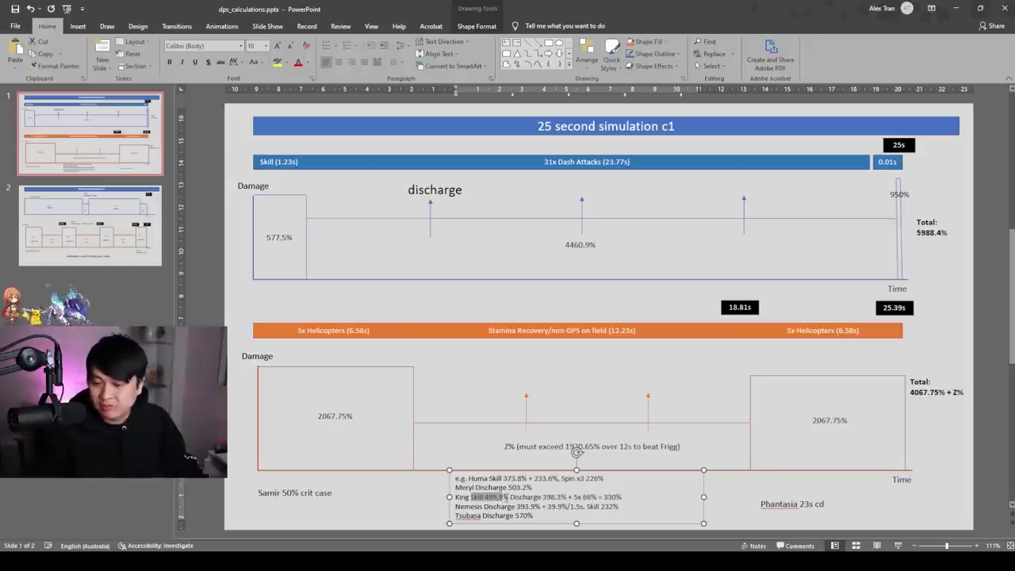
click(504, 495)
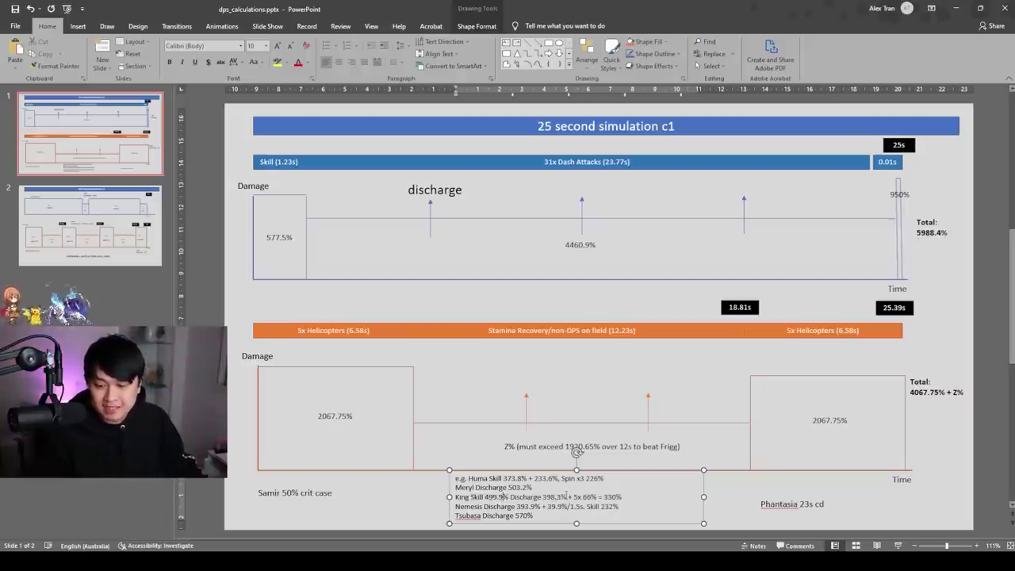
drag(543, 497, 566, 497)
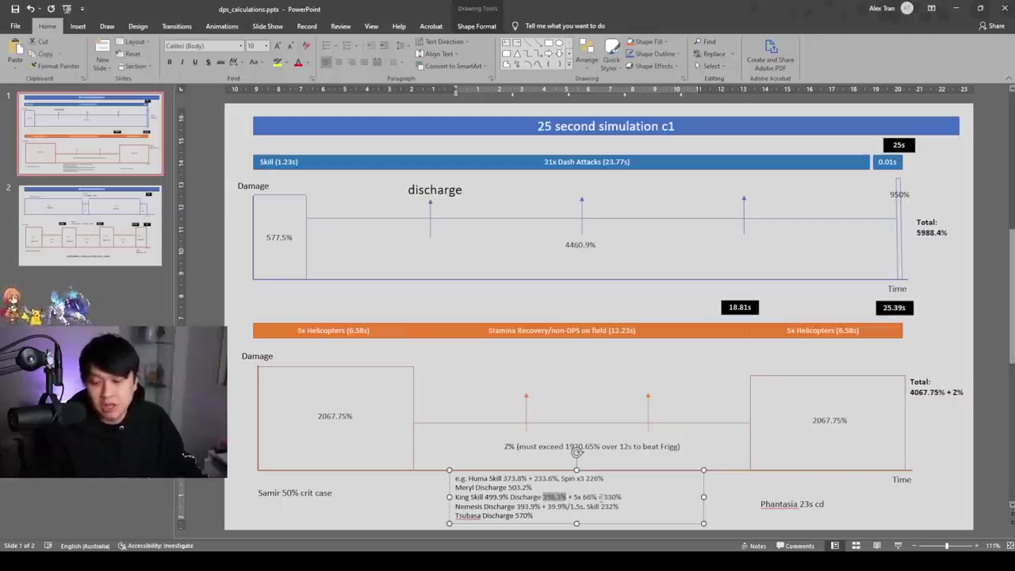
click(600, 497)
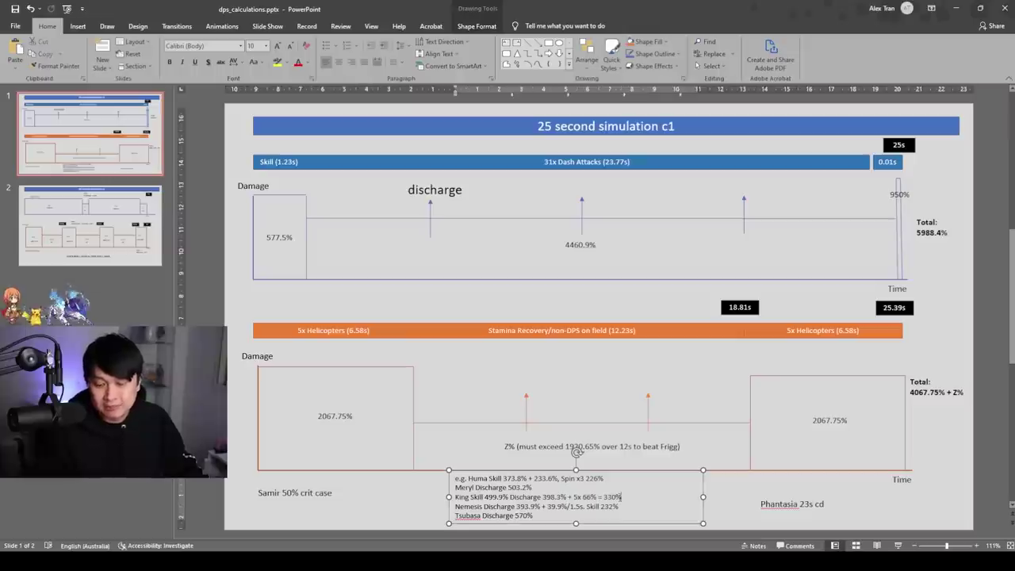
- Compare King's line with Nemesis's discharge and skill values in the example damage list
drag(455, 497, 626, 506)
click(520, 507)
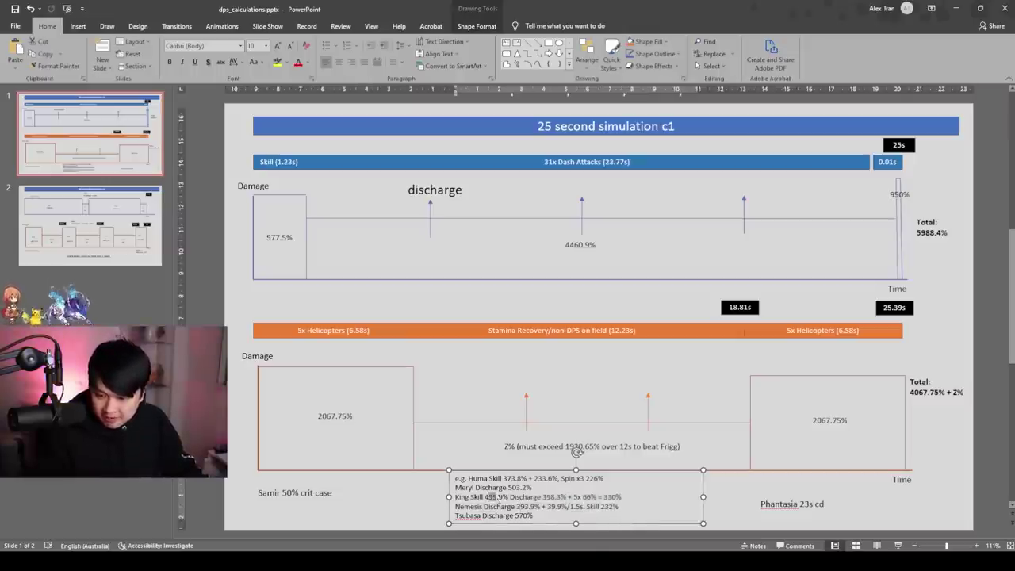
double_click(610, 496)
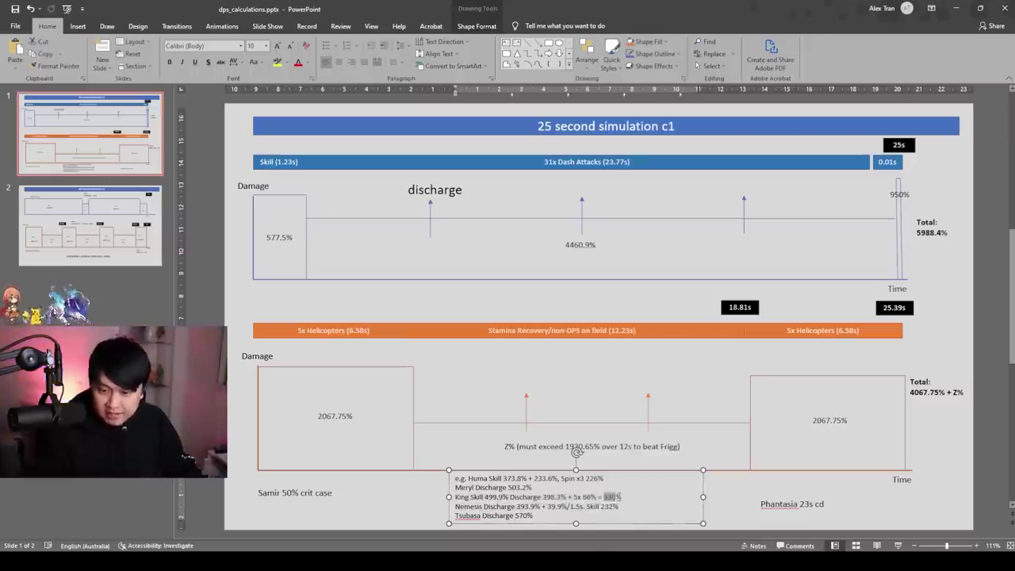
click(537, 504)
double_click(528, 506)
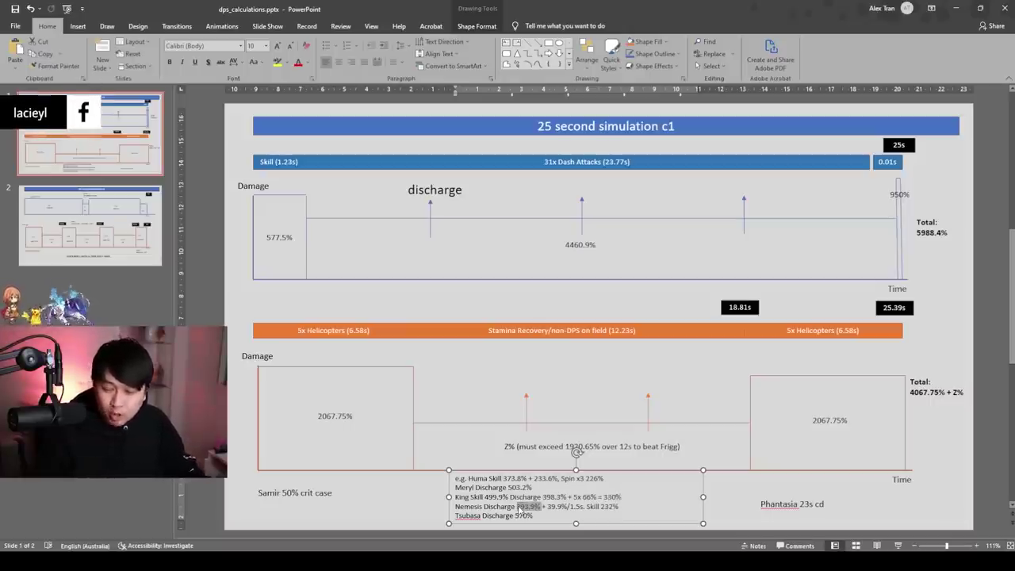
drag(614, 507, 601, 508)
click(602, 508)
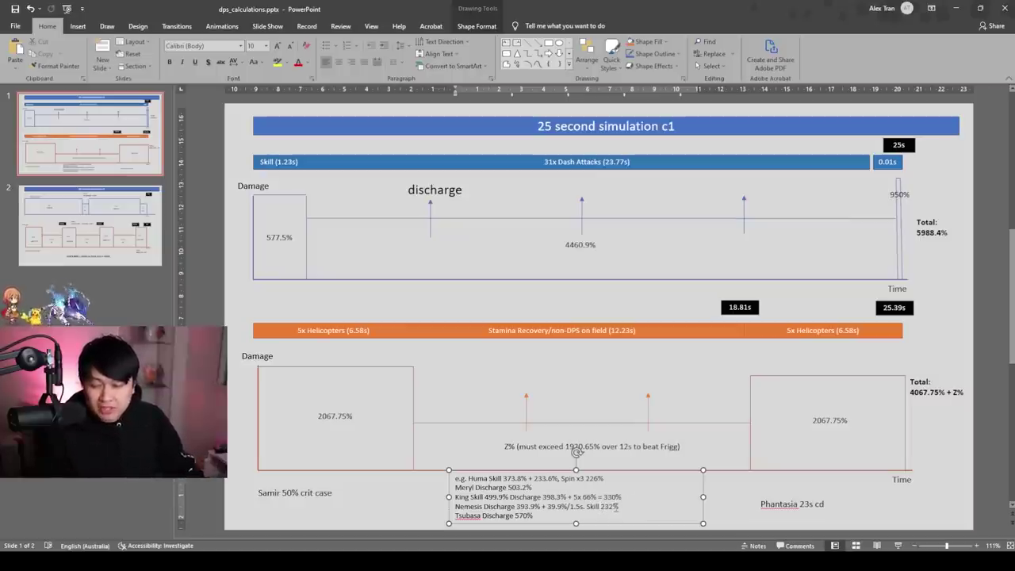
- Highlight the King and Nemesis lines together, check the Phantasia cooldown note, and return to the example list
drag(614, 507, 448, 507)
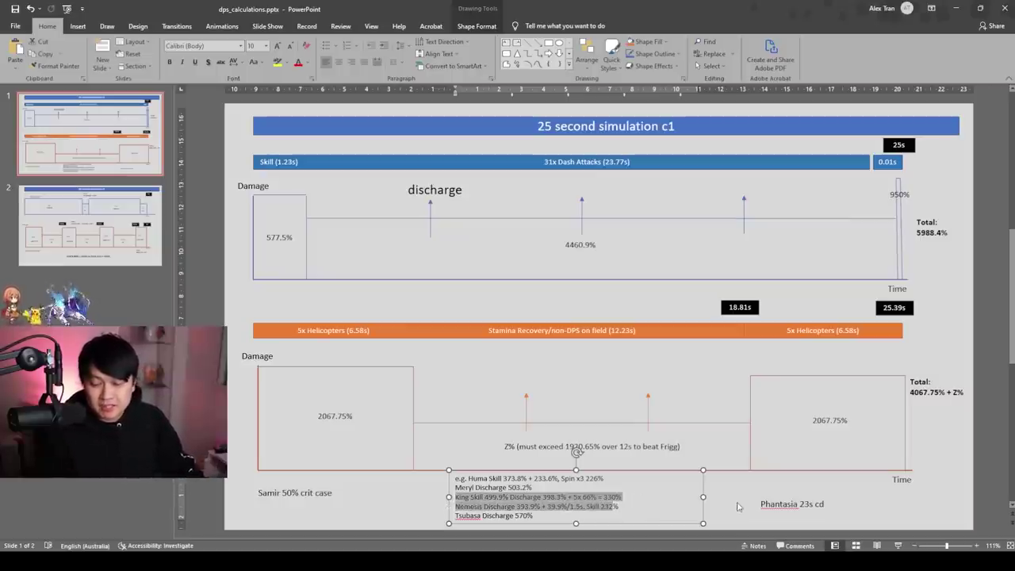
click(785, 510)
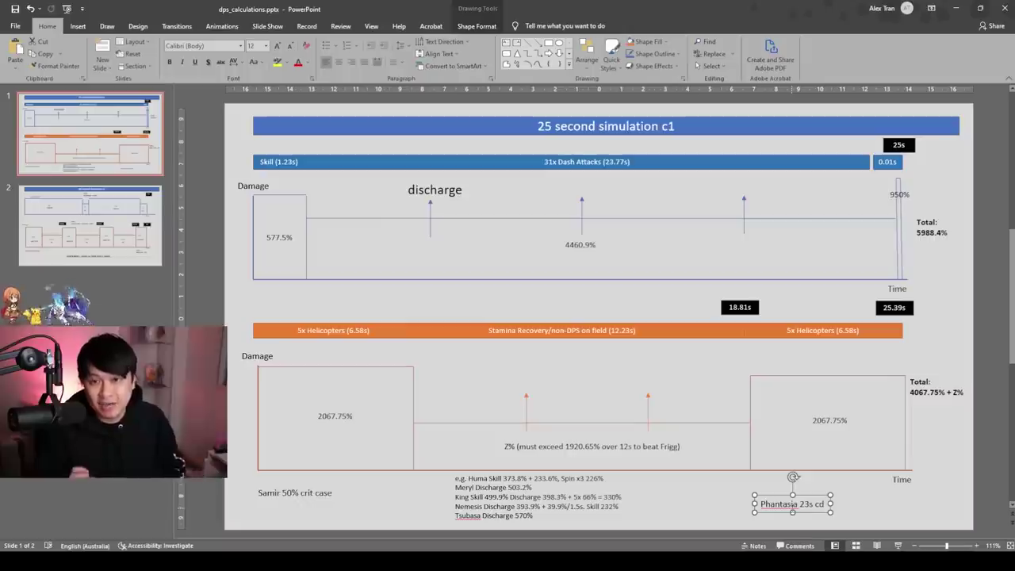
click(619, 493)
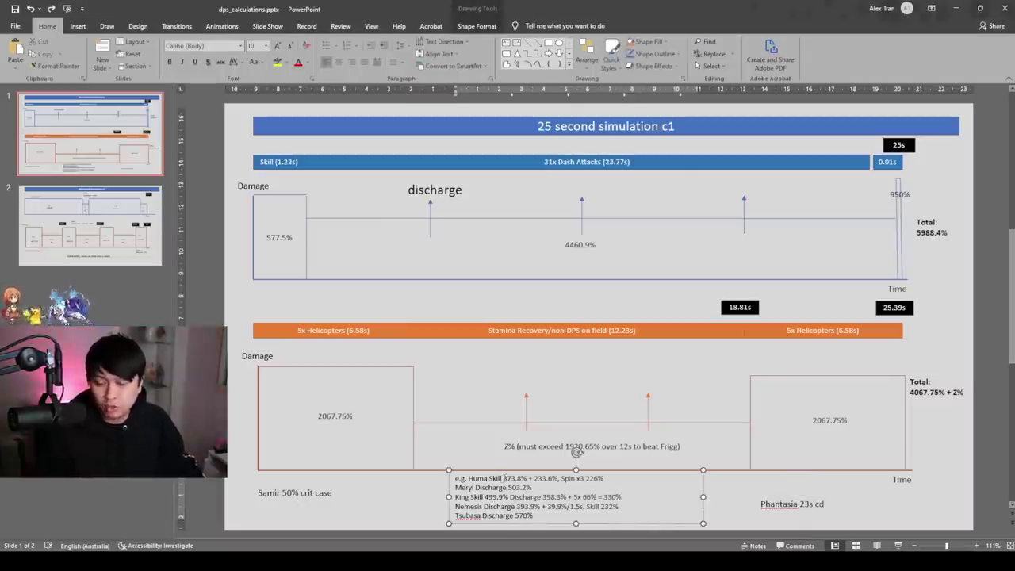
click(428, 511)
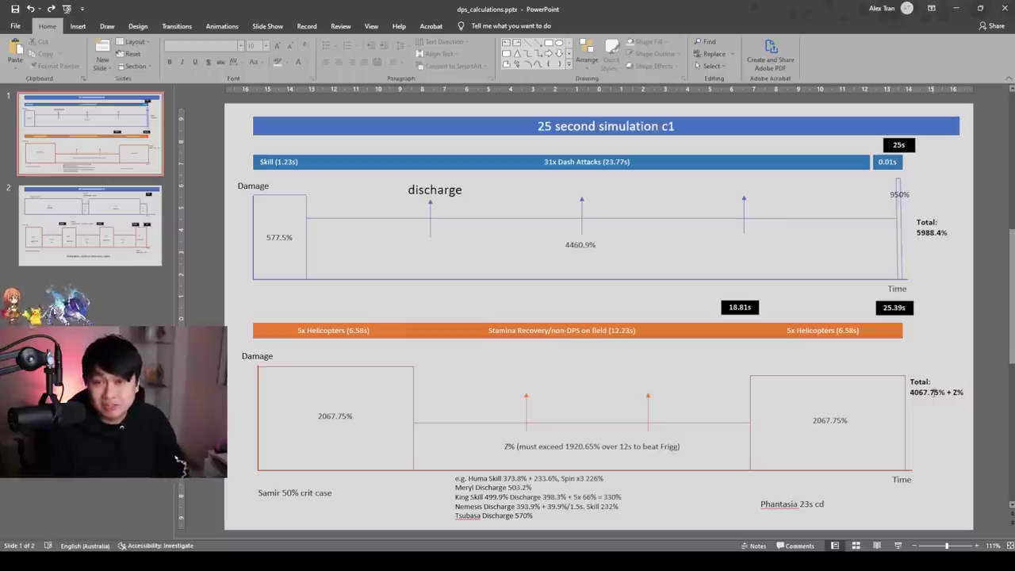
- Examine Samir's recovery-phase damage line, the Samir 50% crit case note and the Z% threshold for beating Frigg
click(576, 428)
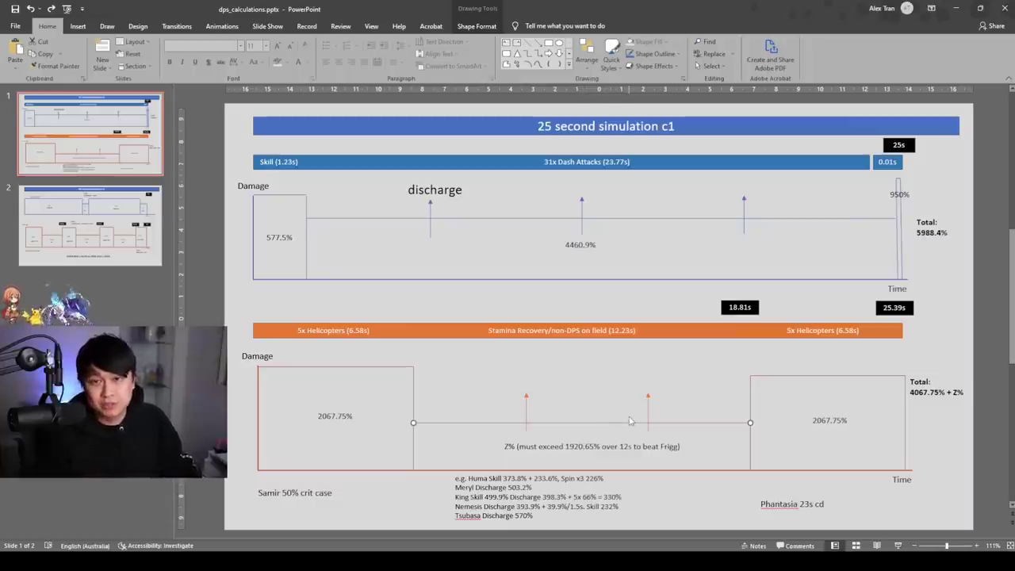
key(Escape)
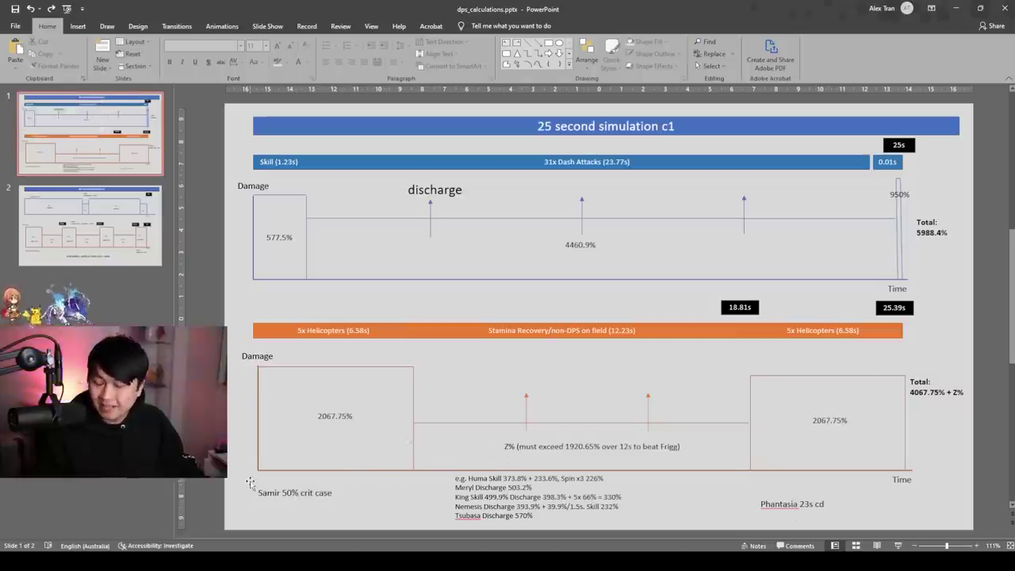
drag(243, 481, 347, 509)
click(347, 509)
click(587, 446)
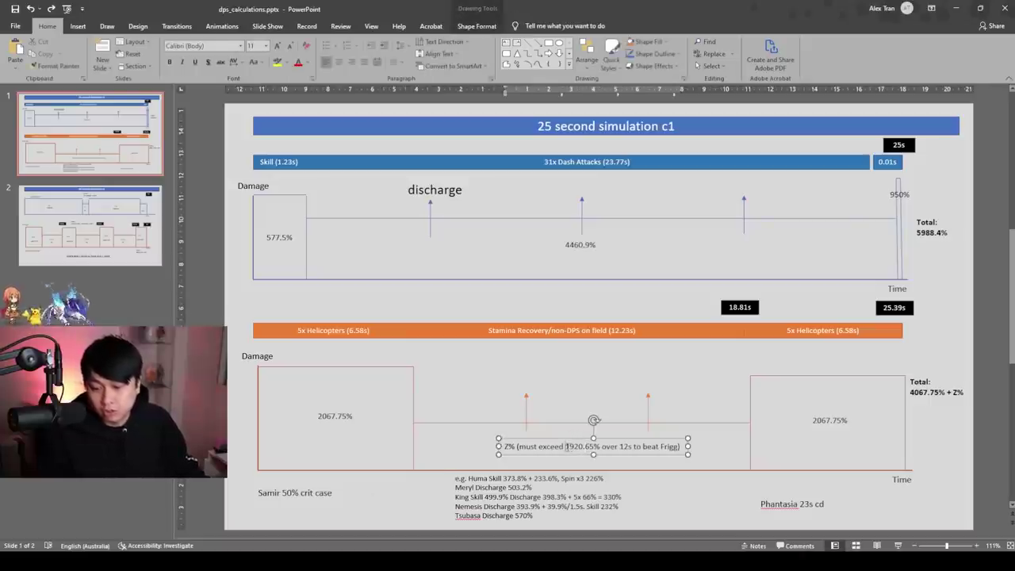
drag(567, 447, 583, 447)
click(584, 447)
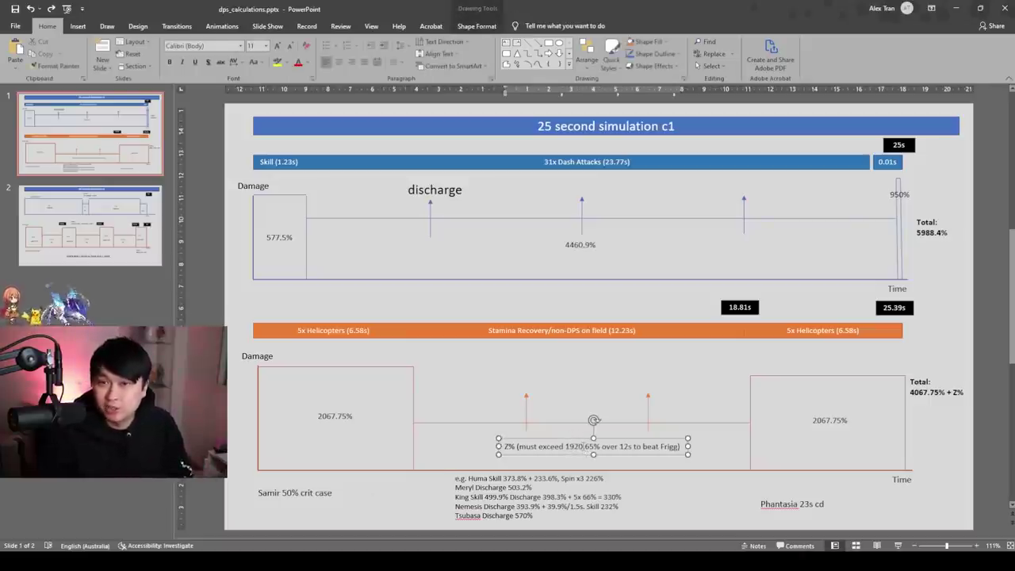
- Compare Frigg's total damage label with Samir's total damage label on the 25 second simulation c1 slide
click(432, 301)
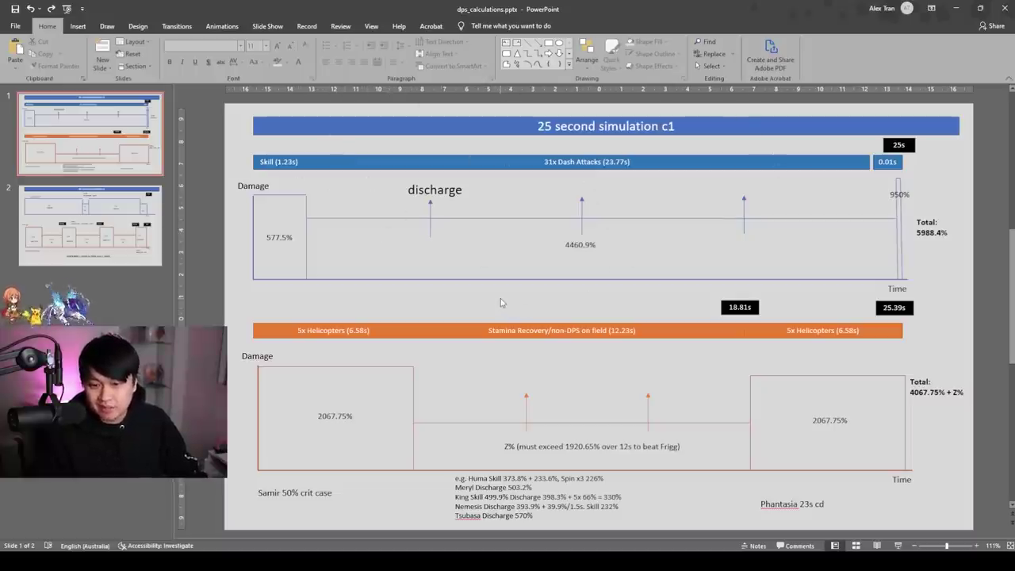
click(937, 223)
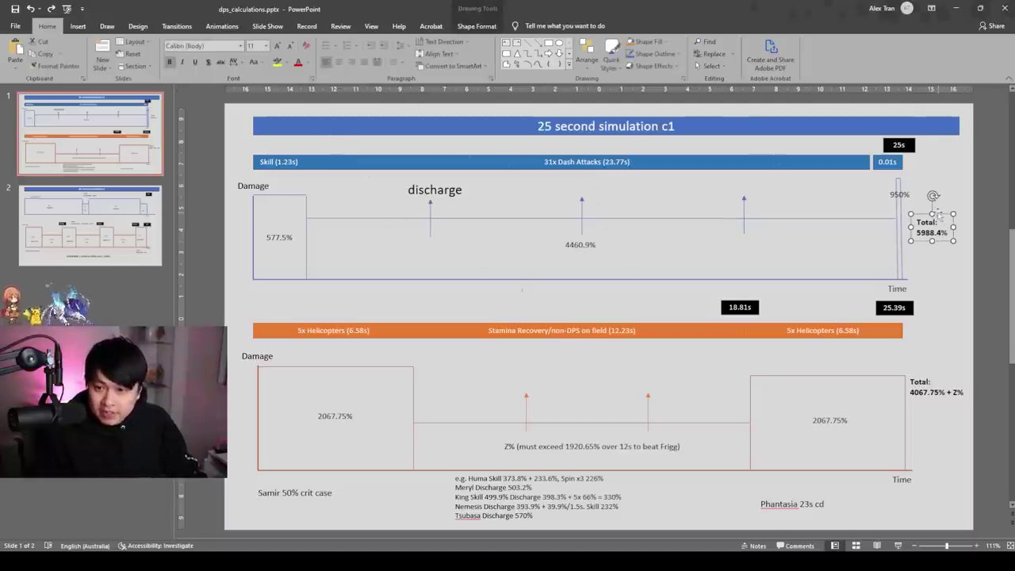
click(938, 388)
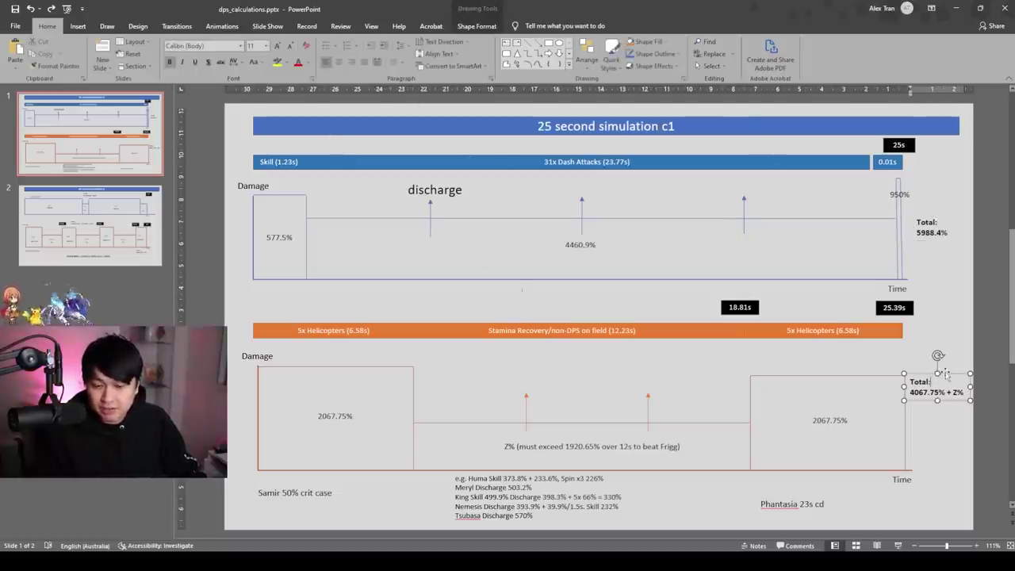
click(956, 346)
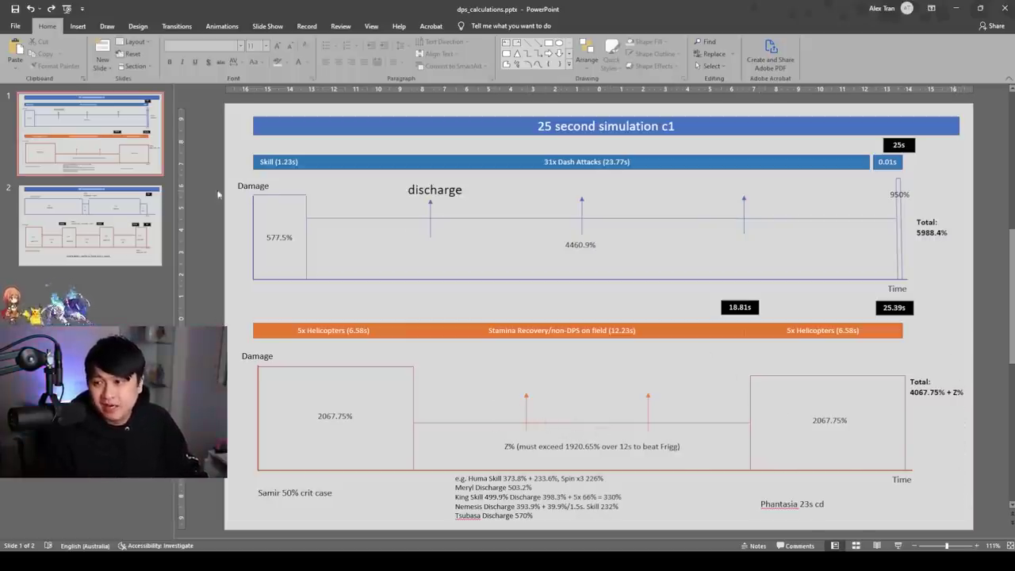
- Show the 60 second simulation c1 slide and sweep over Samir's and Frigg's rotation timelines
click(130, 204)
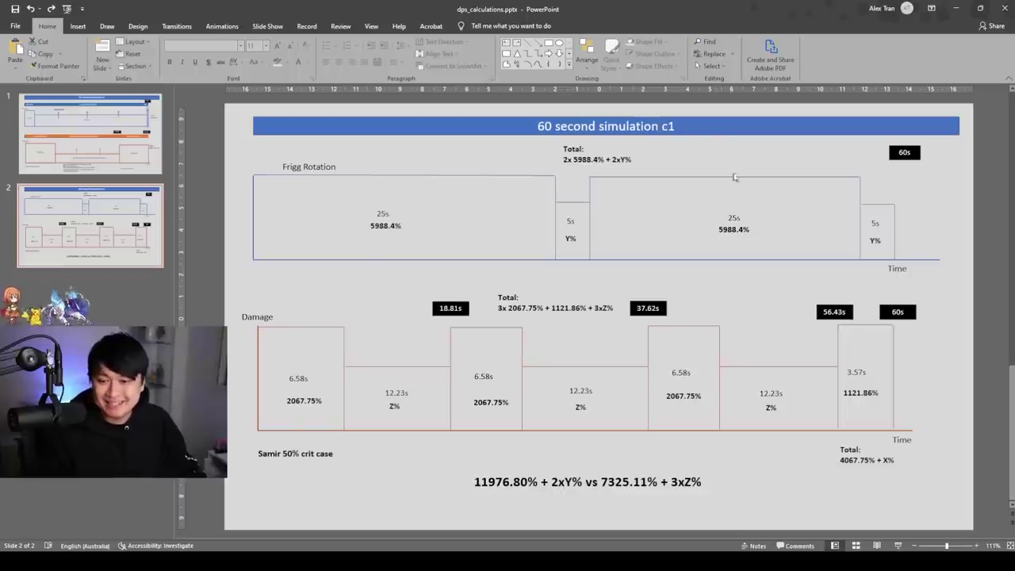
drag(229, 156, 331, 285)
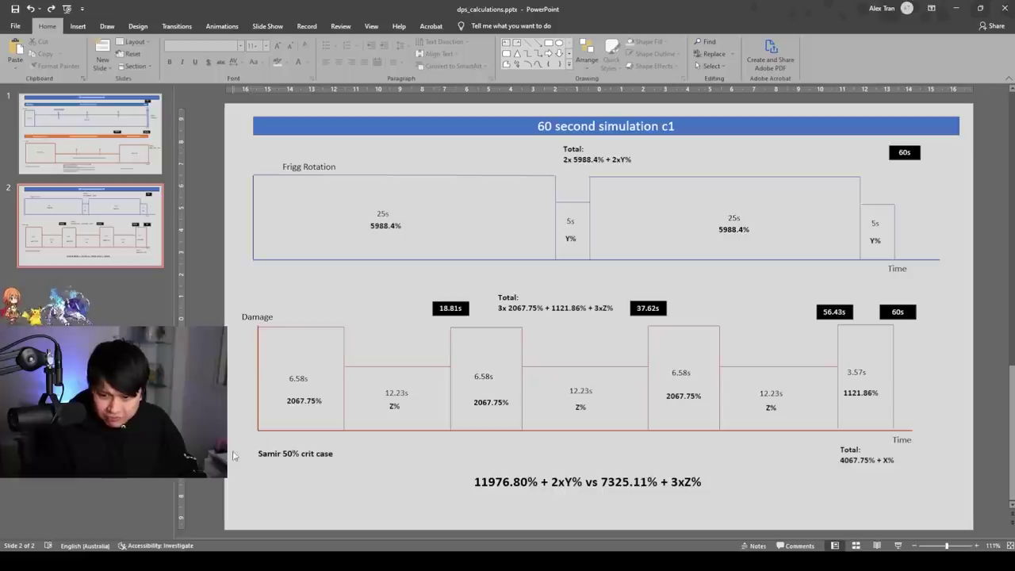
drag(232, 453, 975, 313)
drag(291, 165, 945, 279)
- Highlight Frigg's side of the bottom comparison formula and point out the two Y% segments in her rotation
click(506, 485)
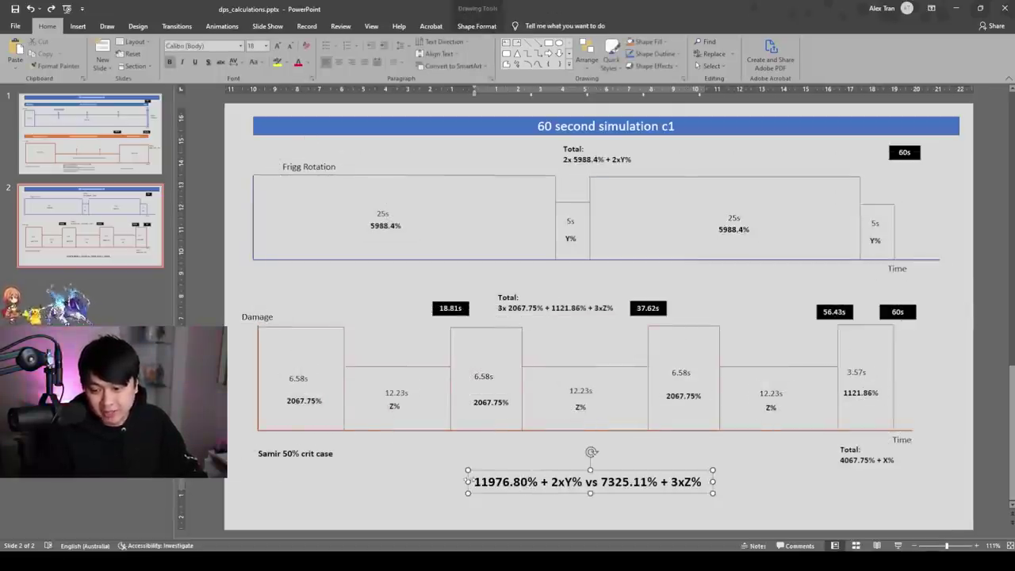
click(517, 482)
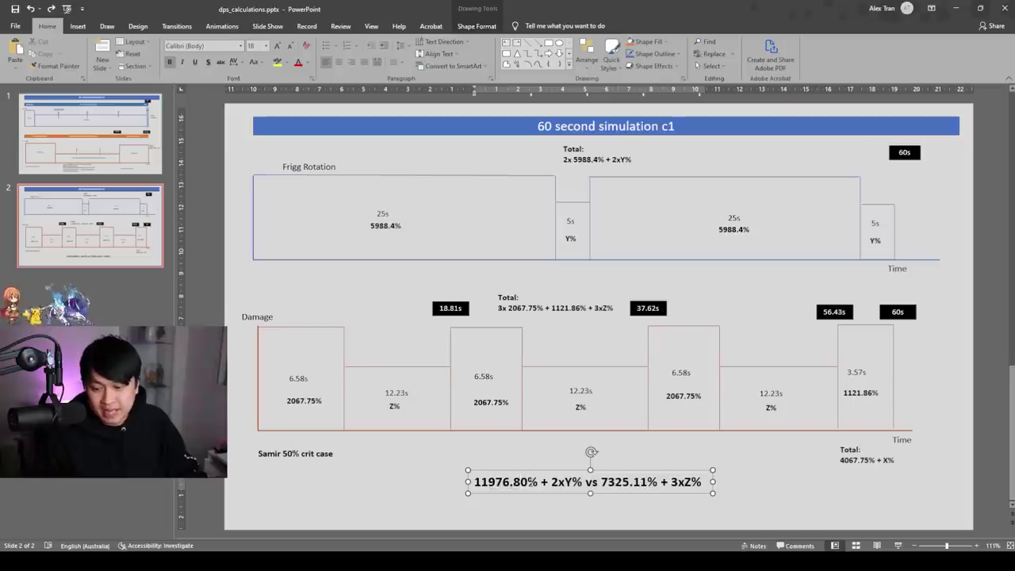
drag(582, 481, 474, 481)
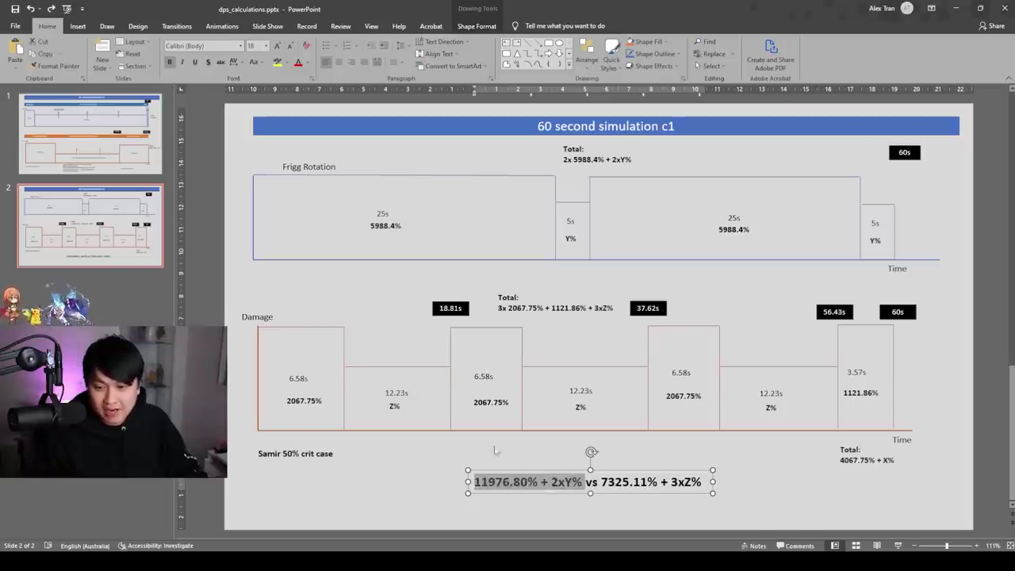
click(572, 237)
shift+click(876, 237)
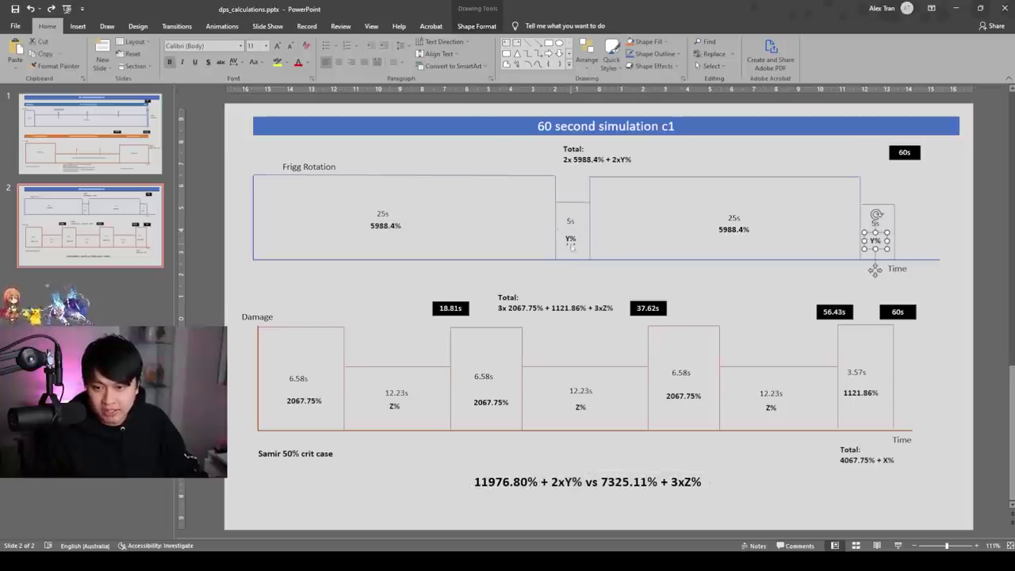
- Relate the fixed percentage on Samir's side of the comparison formula to the four damage blocks in his rotation
click(603, 482)
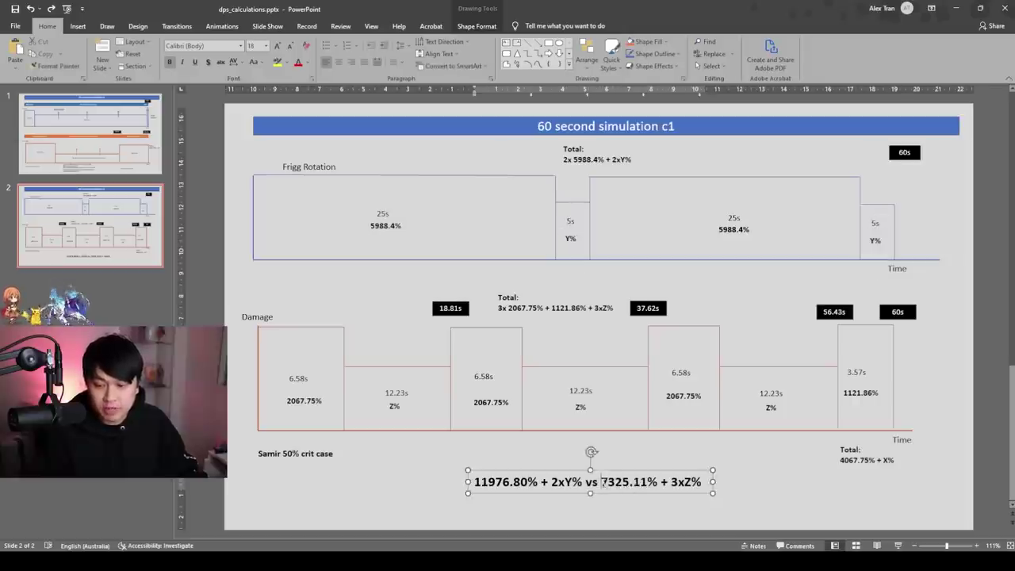
click(306, 380)
shift+click(491, 396)
shift+click(680, 372)
shift+click(858, 390)
click(611, 482)
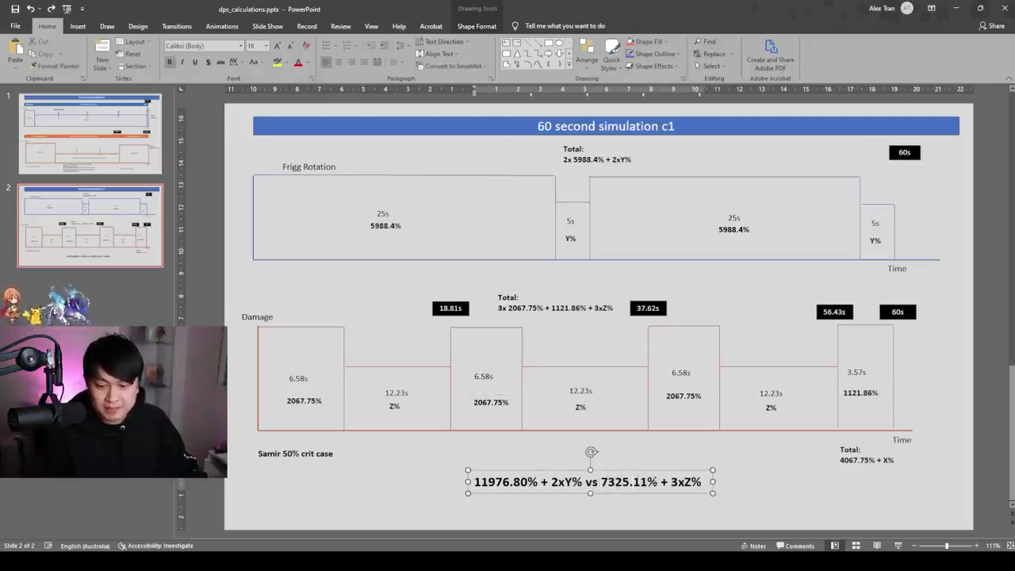
- Point out the three 12.23s Z% segments between Samir's damage blocks that make up the 3xZ% term
click(396, 393)
shift+click(574, 390)
shift+click(772, 391)
click(770, 479)
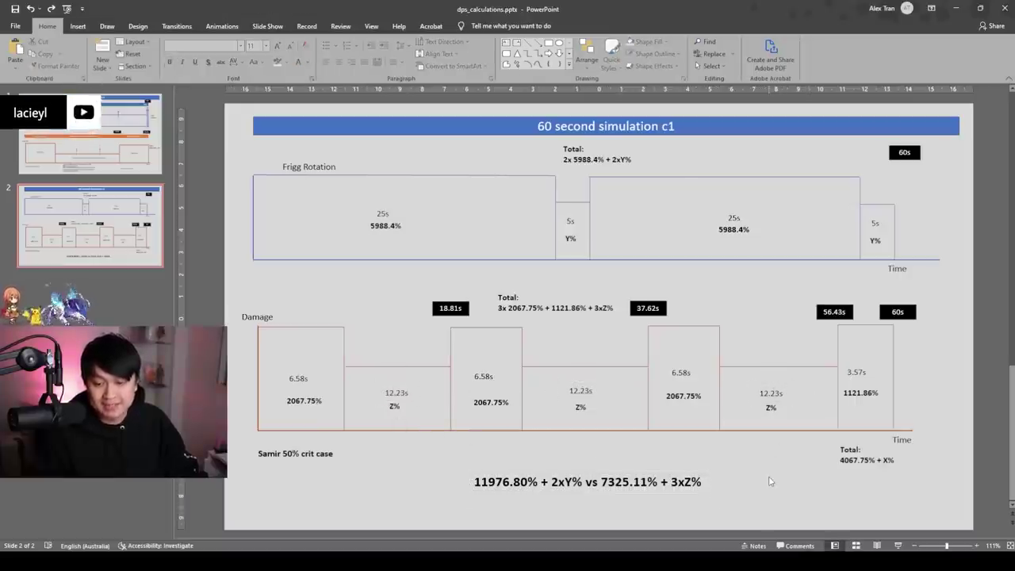
- Highlight the comparison formula below the timelines and sweep over Frigg's and Samir's full 60 second rotations
click(713, 484)
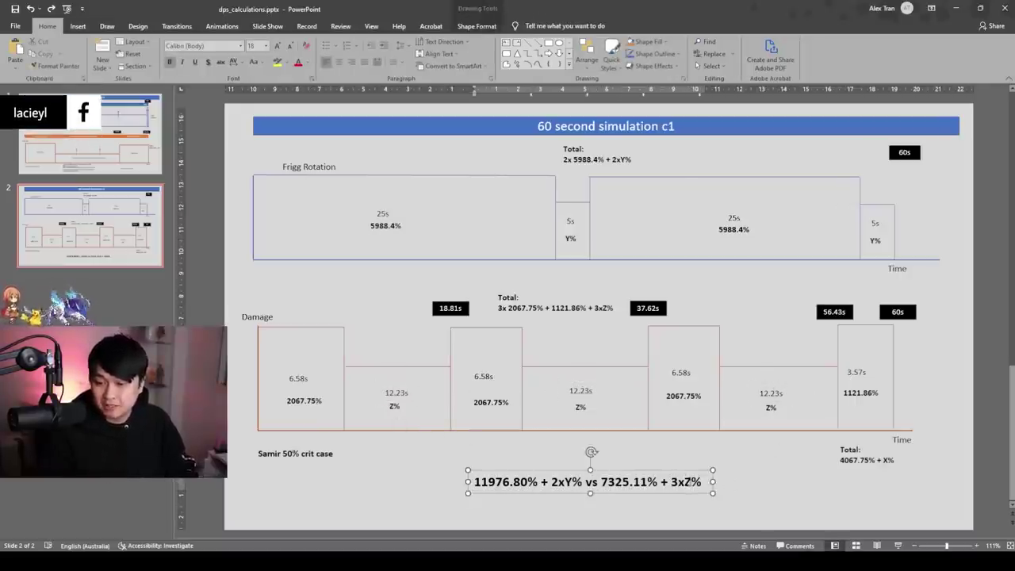
drag(435, 507, 750, 464)
click(759, 490)
drag(228, 154, 956, 291)
click(957, 291)
drag(943, 470, 223, 279)
click(230, 280)
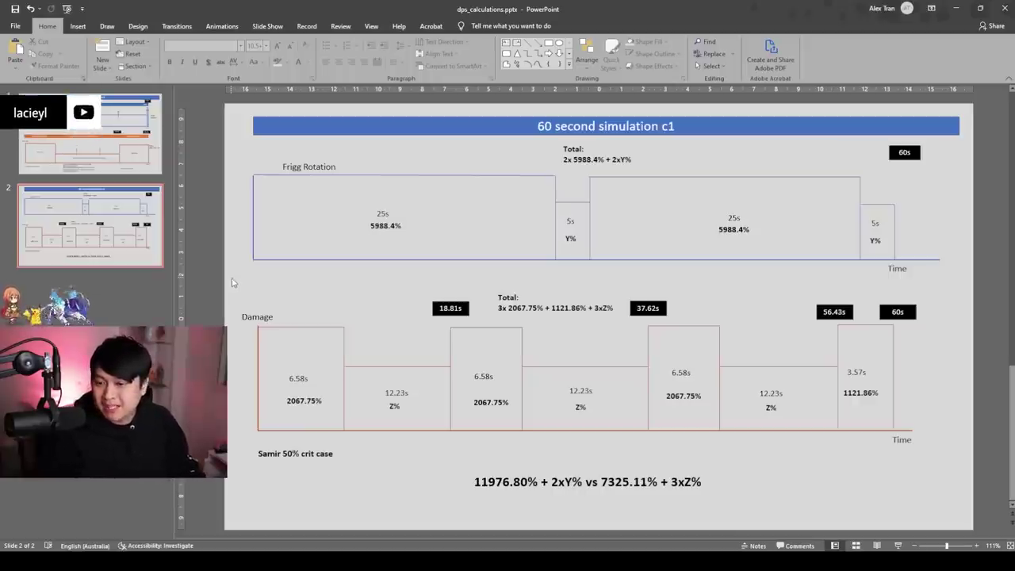
- Point out the Frigg Rotation label, the first 5s Y% segment and the second 25s block's 5988.4% value
drag(283, 167, 333, 172)
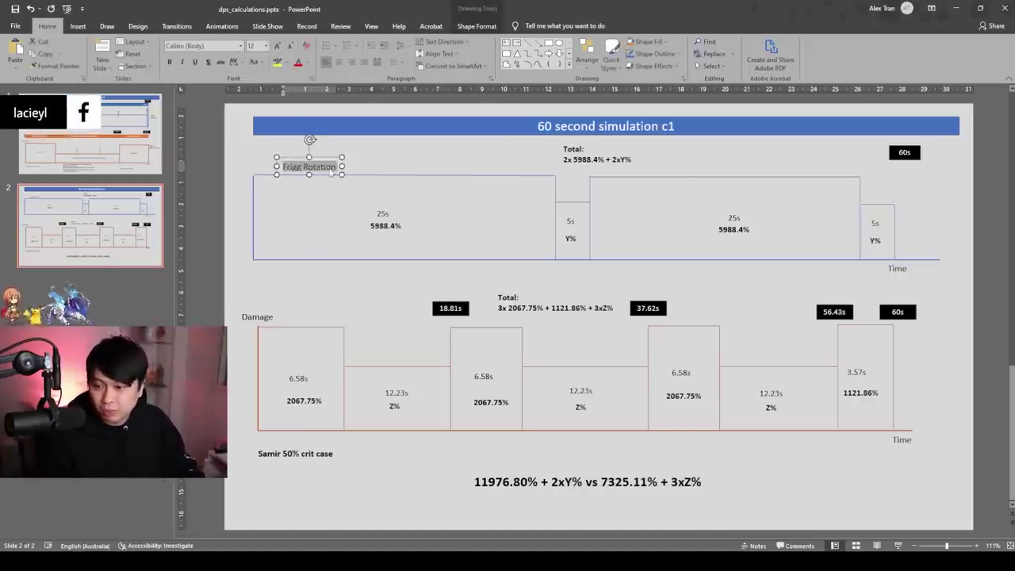
click(332, 172)
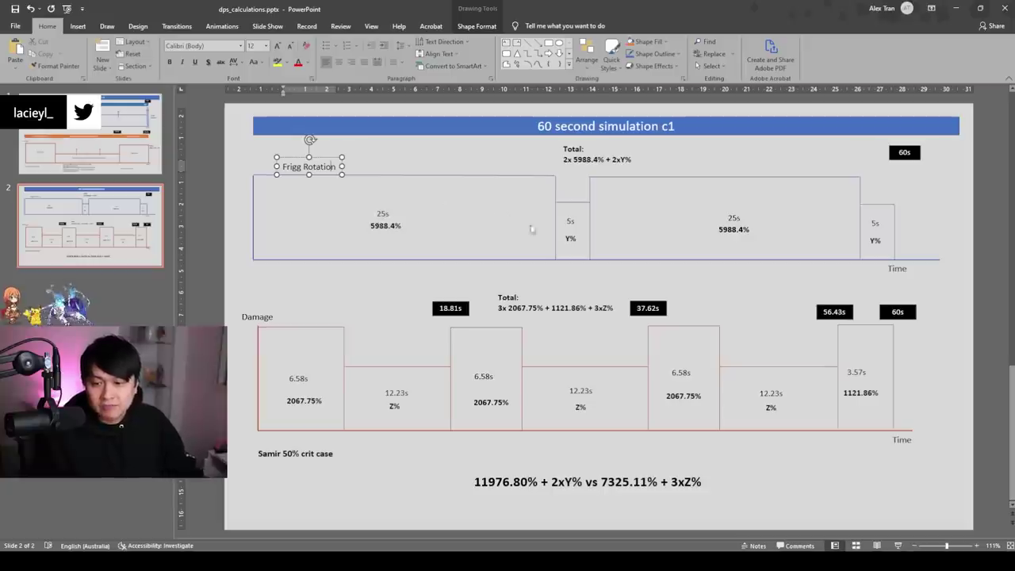
click(571, 246)
click(588, 270)
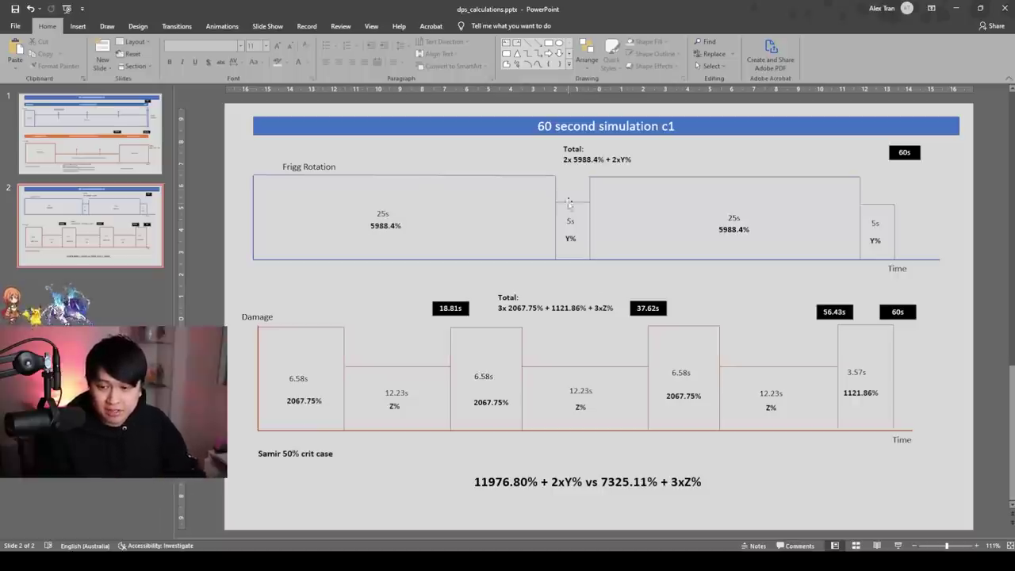
click(736, 226)
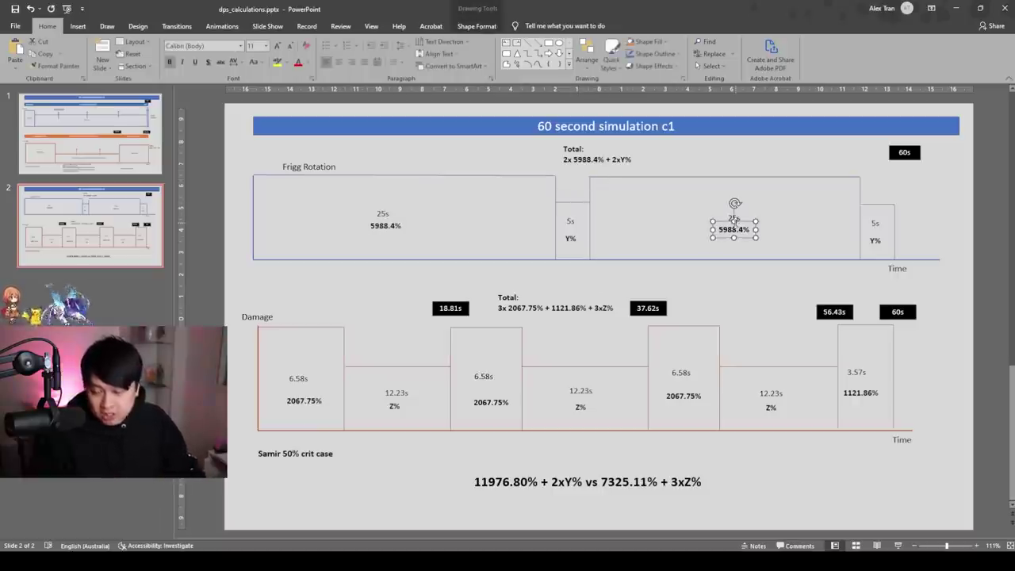
click(735, 223)
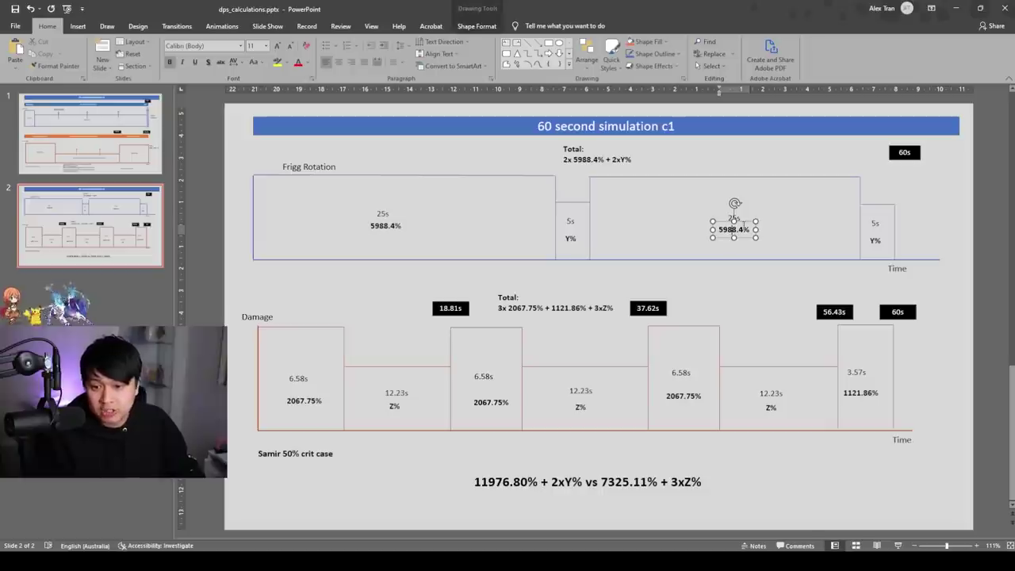
key(Escape)
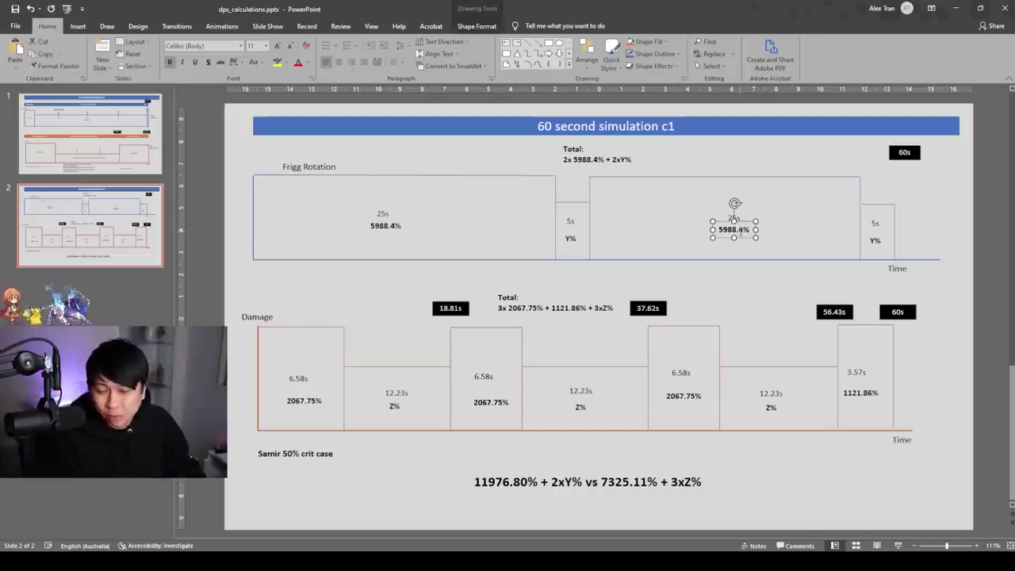
click(748, 275)
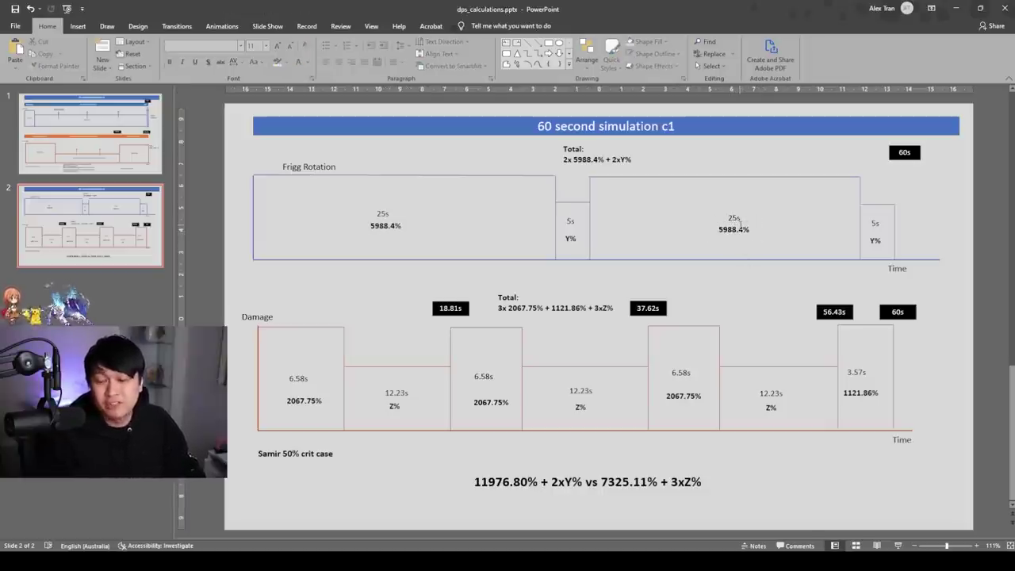
- Sweep over Samir's rotation timeline and point out its first two 12.23s Z% segments
drag(251, 479, 926, 268)
click(962, 304)
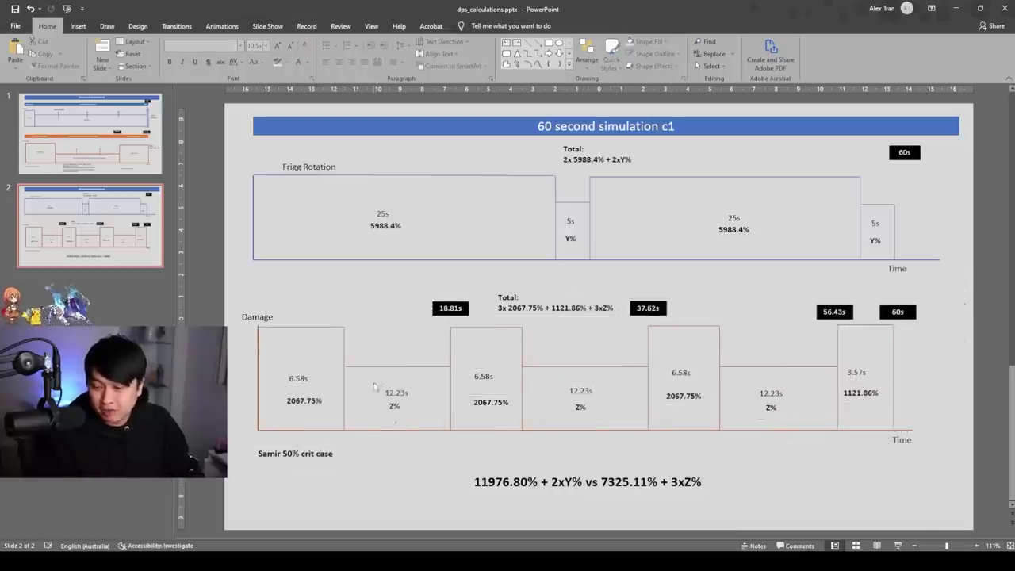
click(395, 367)
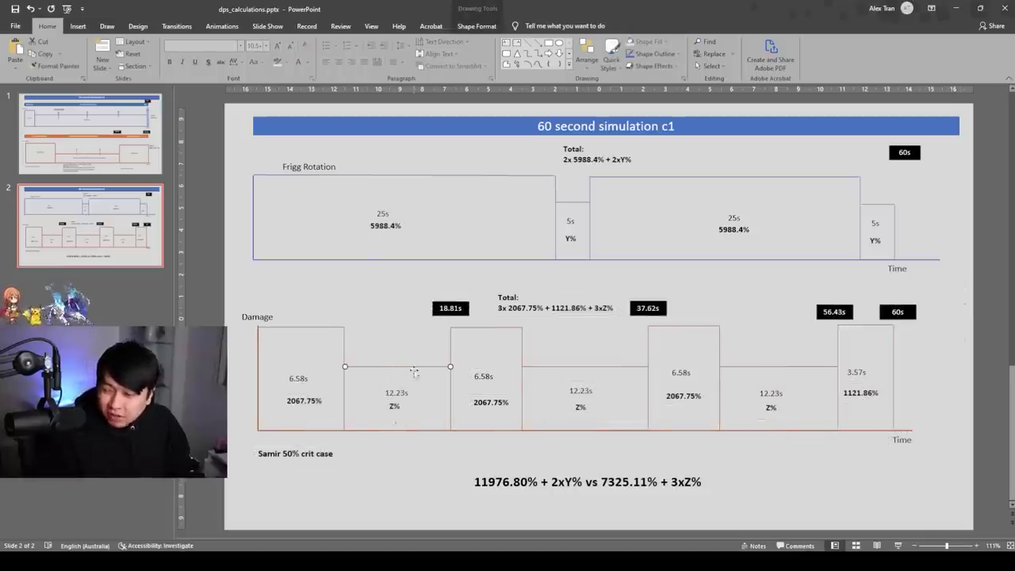
click(607, 369)
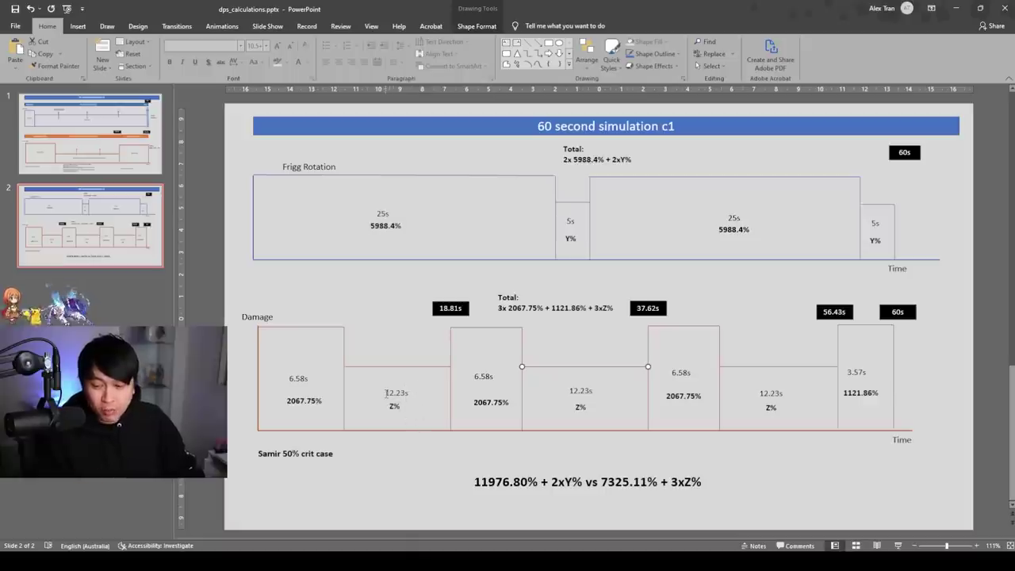
click(389, 394)
click(583, 393)
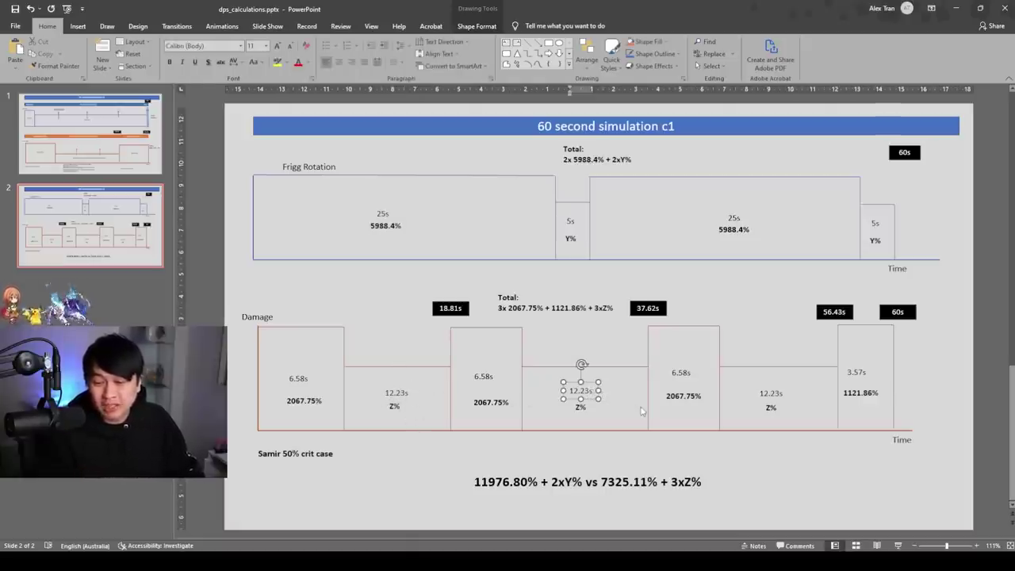
key(Escape)
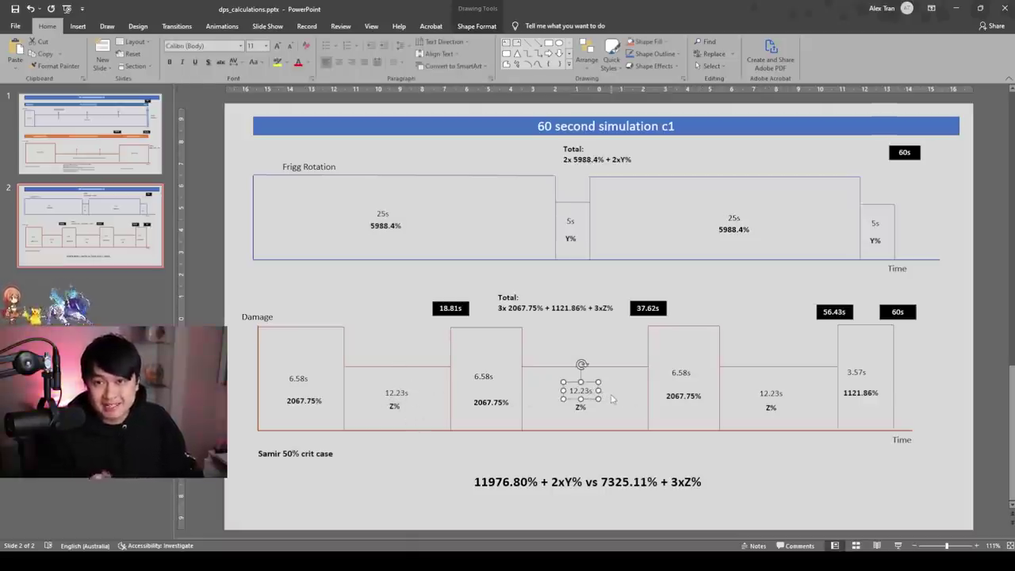
key(Escape)
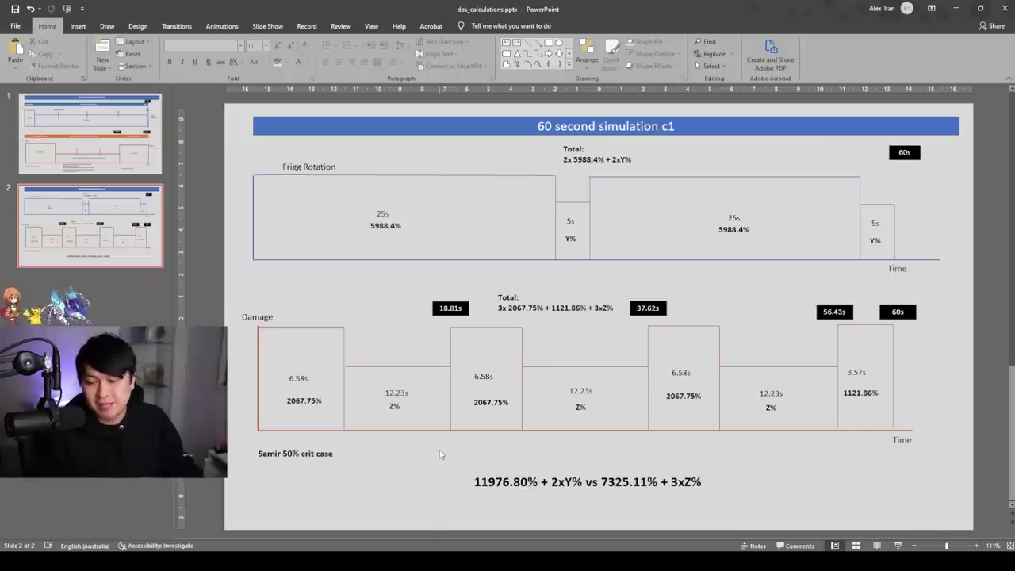
- Highlight Samir's second 6.58s damage block and the 12.23s Z% segment preceding it
drag(441, 452, 537, 320)
key(Escape)
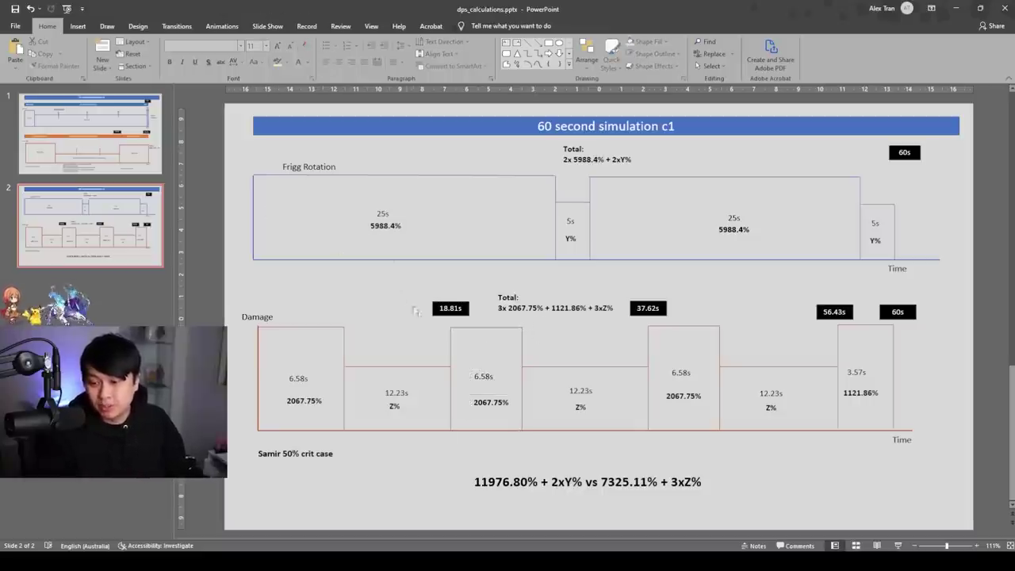
click(389, 367)
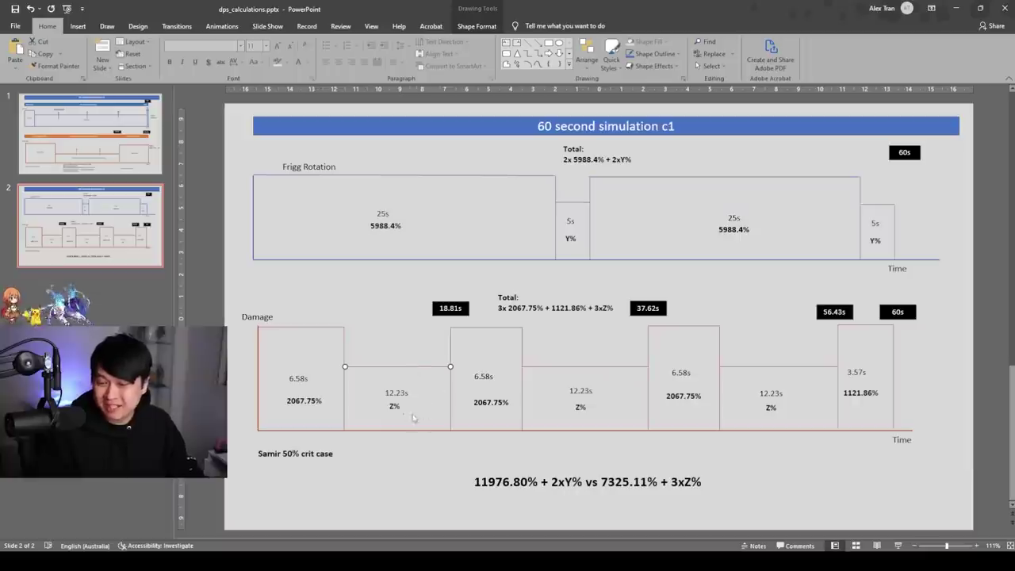
key(Escape)
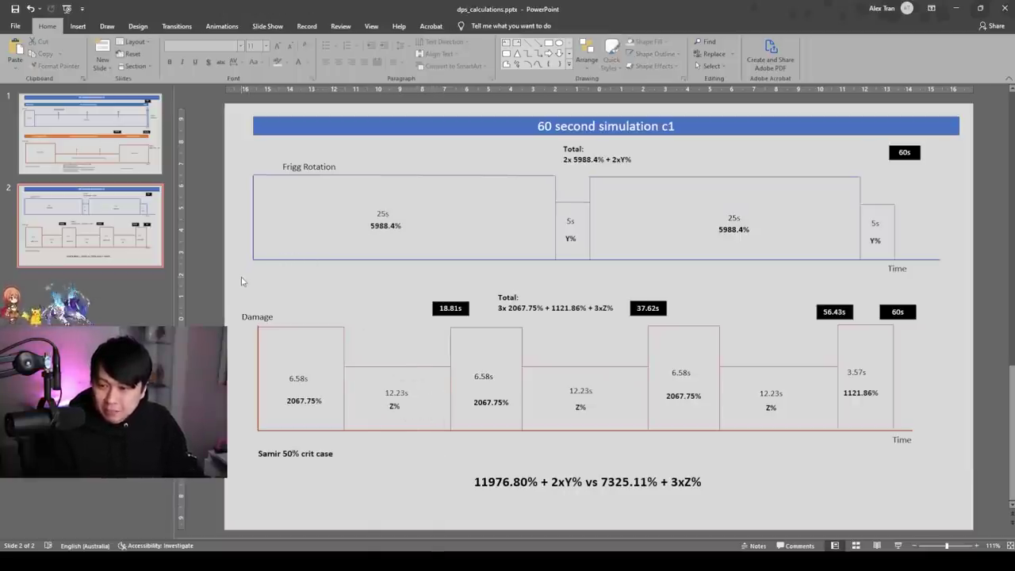
- Compare Frigg's whole timeline with Samir's by sweeping over each, ending on Samir's second 6.58s damage block
drag(242, 281, 969, 135)
click(952, 183)
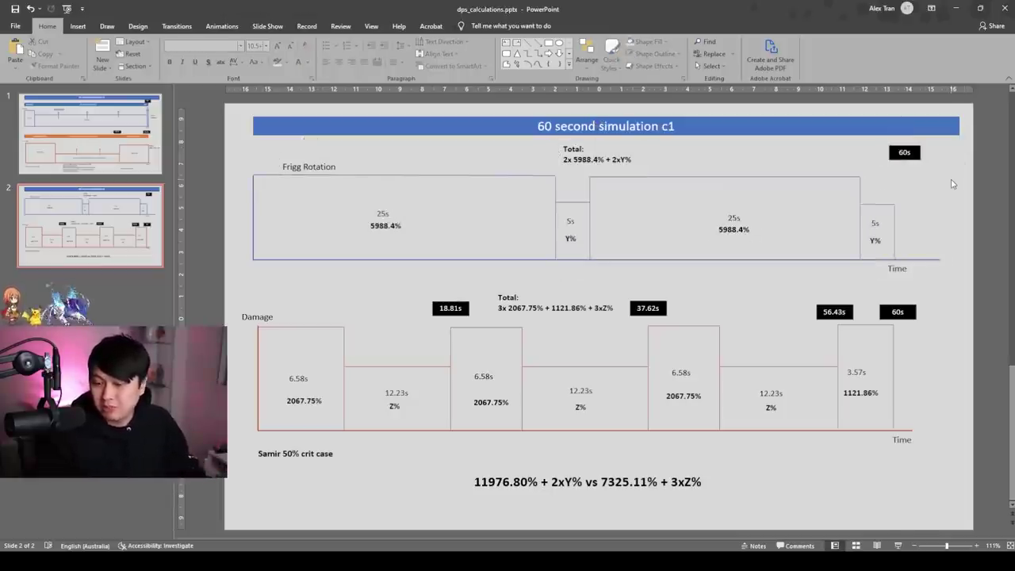
drag(242, 478, 947, 264)
click(964, 323)
drag(440, 459, 544, 327)
click(541, 358)
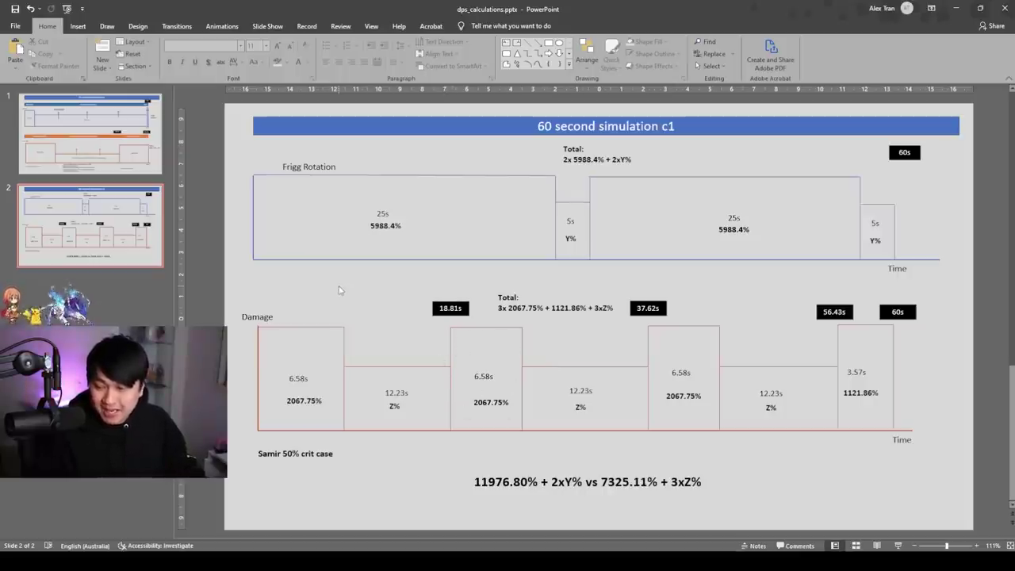
- Sweep over Frigg's full rotation, highlighting its second 30 second half and its first 25s block separately
drag(244, 276, 945, 145)
click(965, 152)
drag(956, 276, 566, 162)
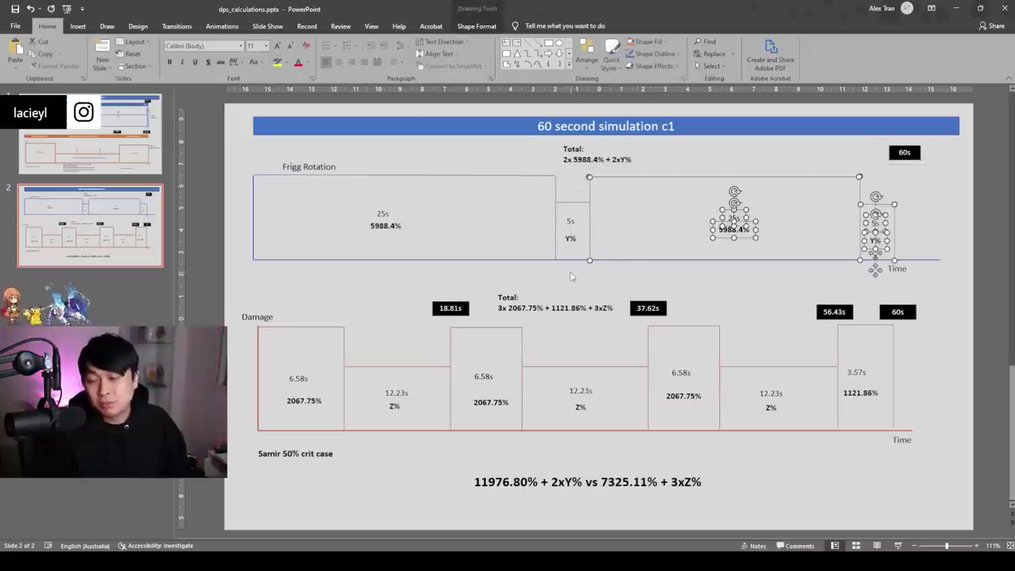
click(568, 276)
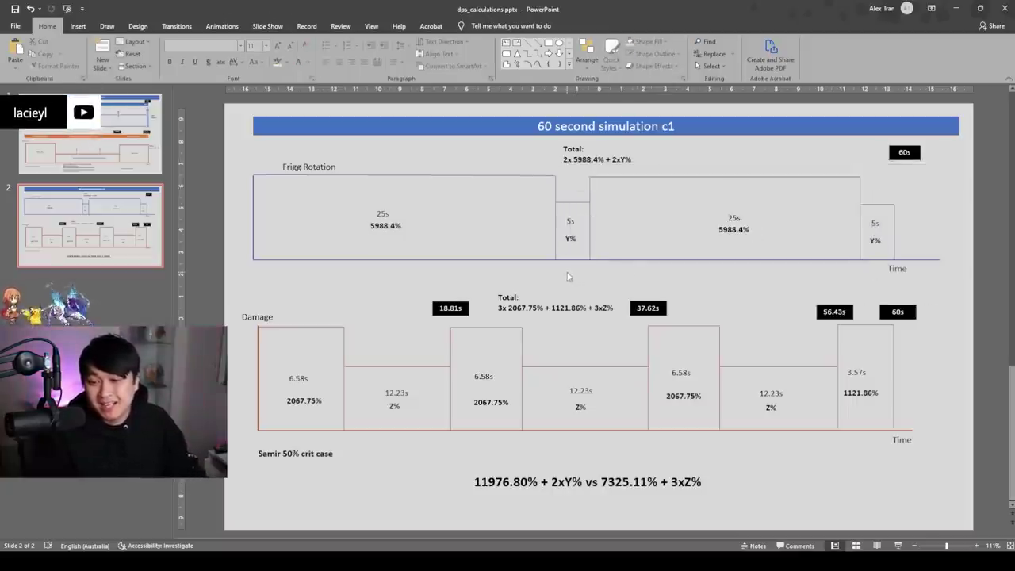
drag(558, 272, 240, 161)
click(242, 163)
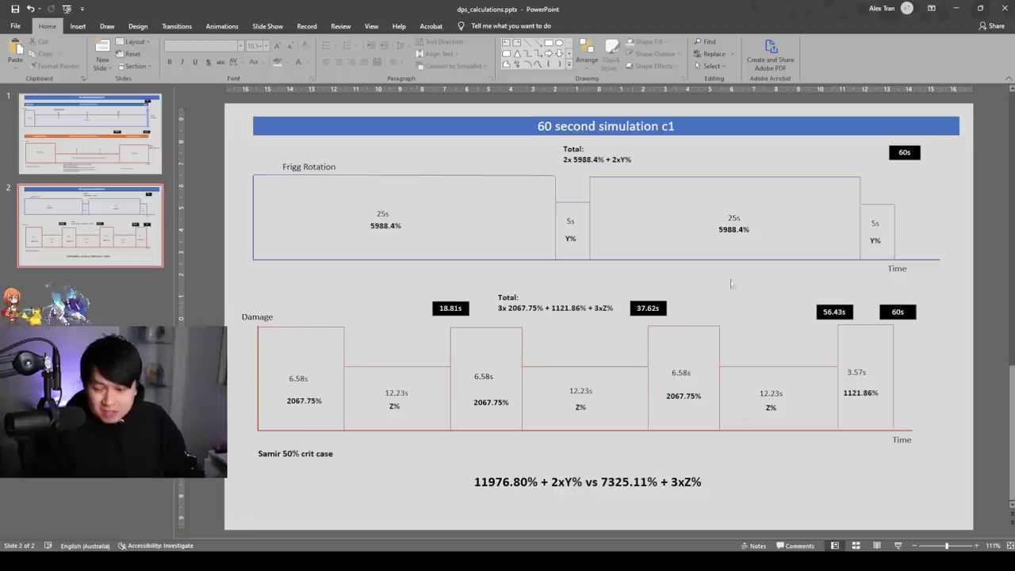
- Sweep over Frigg's rotation in both directions and across the first part of Samir's timeline
mouse_move(239, 280)
mouse_down()
mouse_move(501, 199)
mouse_move(929, 141)
mouse_move(975, 109)
mouse_move(968, 107)
mouse_up()
click(959, 208)
drag(957, 300, 238, 111)
click(237, 111)
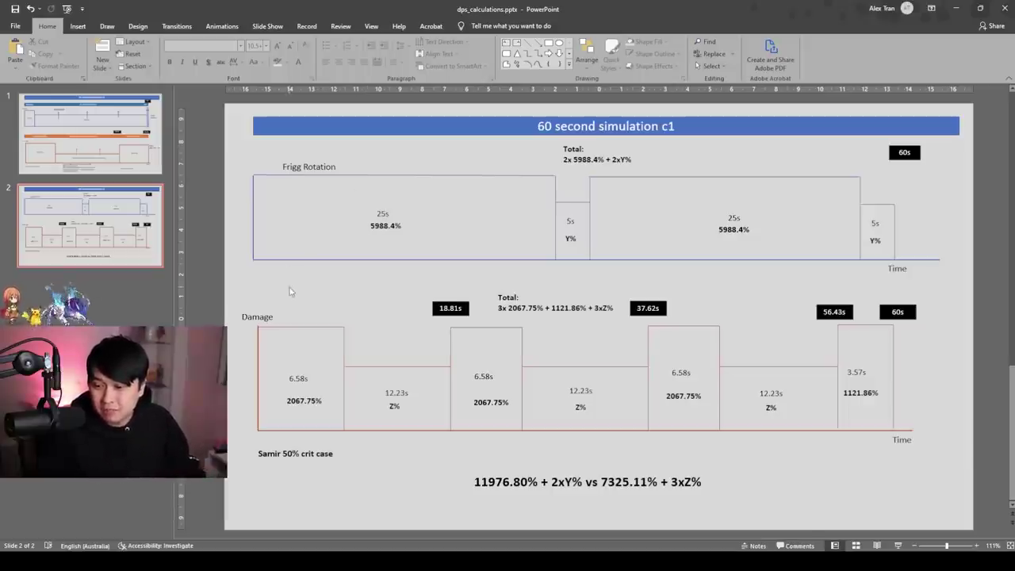
drag(234, 286, 766, 465)
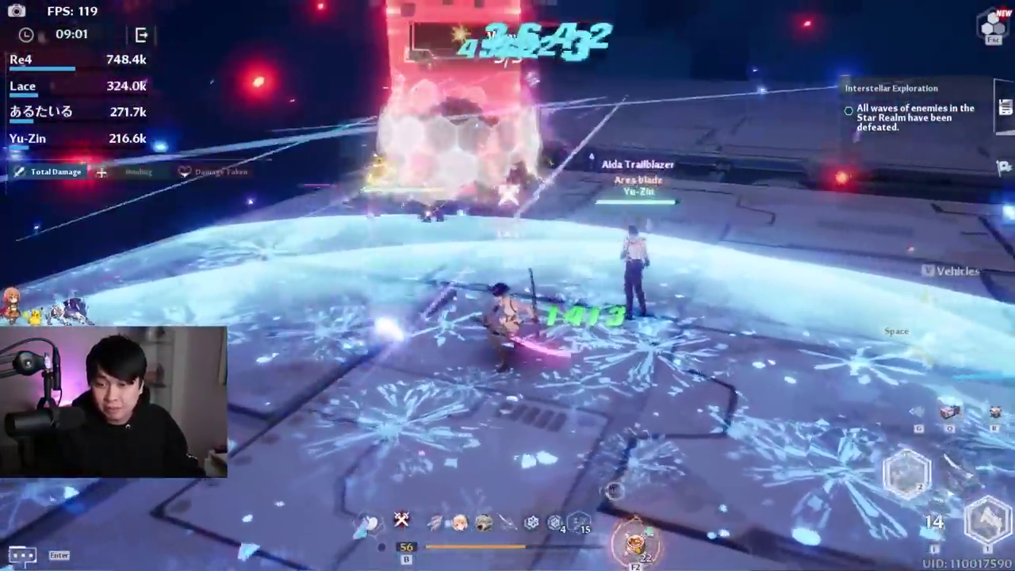
- Open the Weapons screen in Tower of Fantasy and view the equipped weapons, including Dual EM Stars
key(Escape)
click(783, 70)
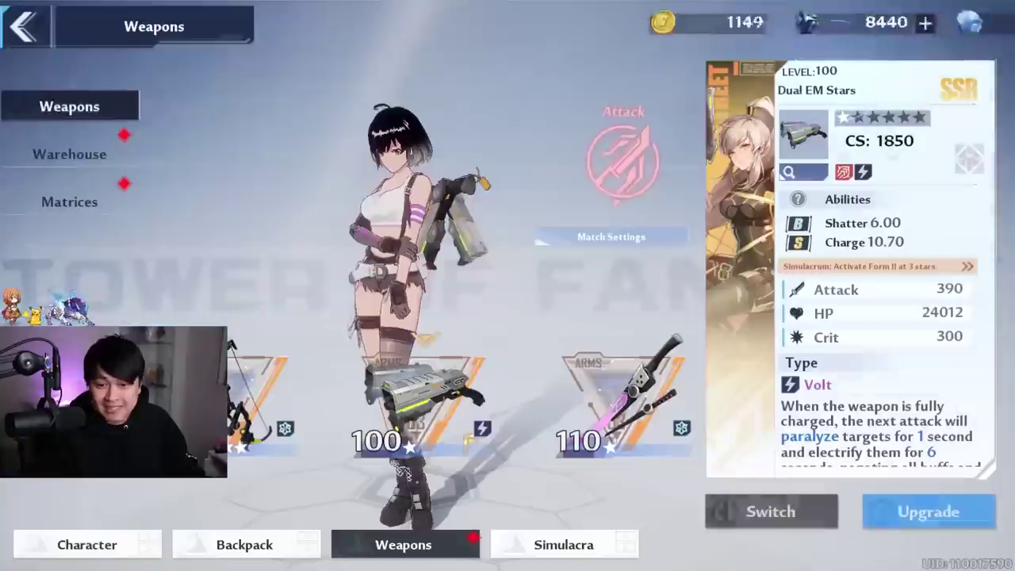
click(622, 396)
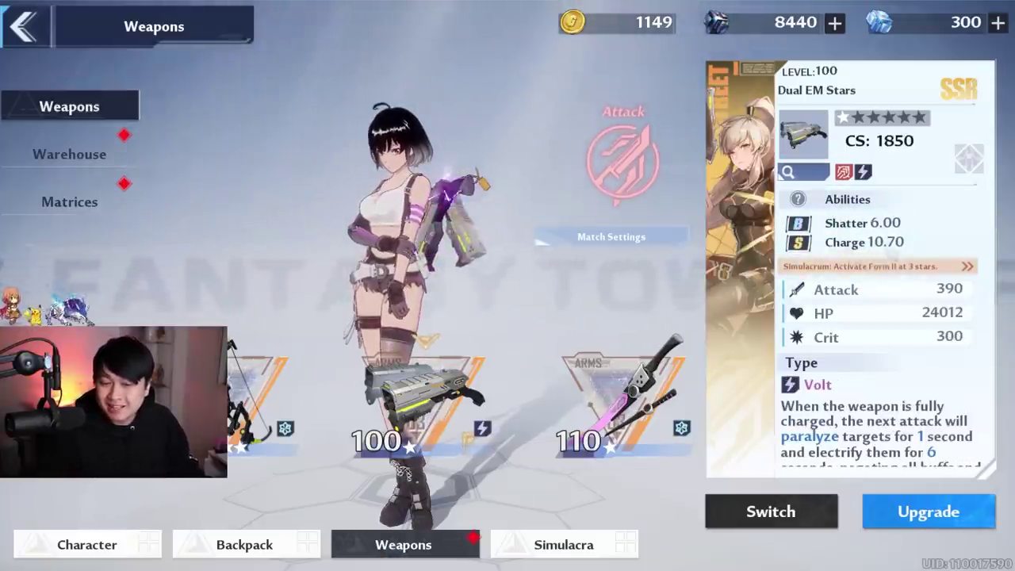
- Leave the Weapons screen, return to the open world and attack the Shroomen enemy
key(Escape)
key(Escape)
key(w)
click(507, 285)
click(507, 286)
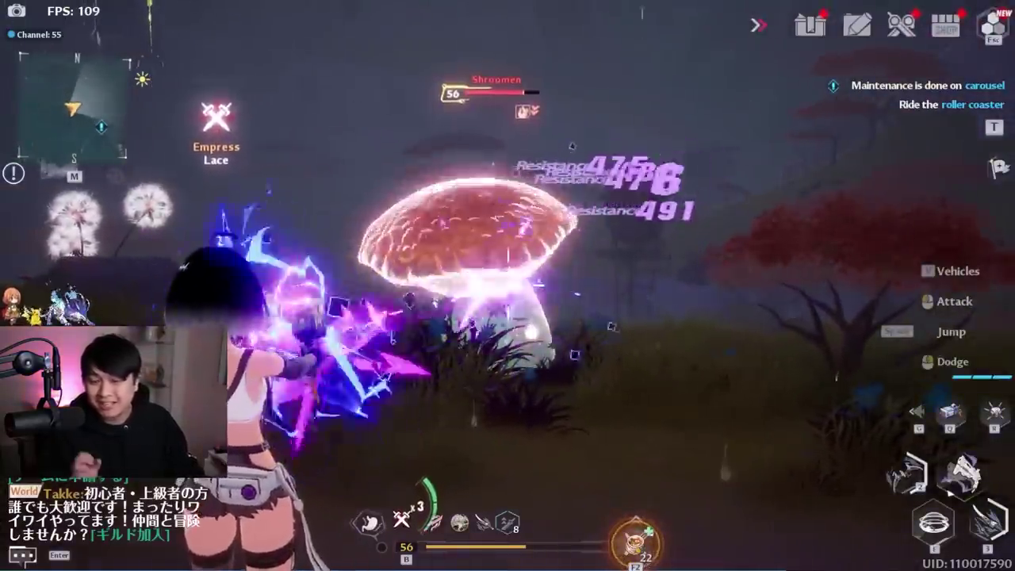
click(507, 285)
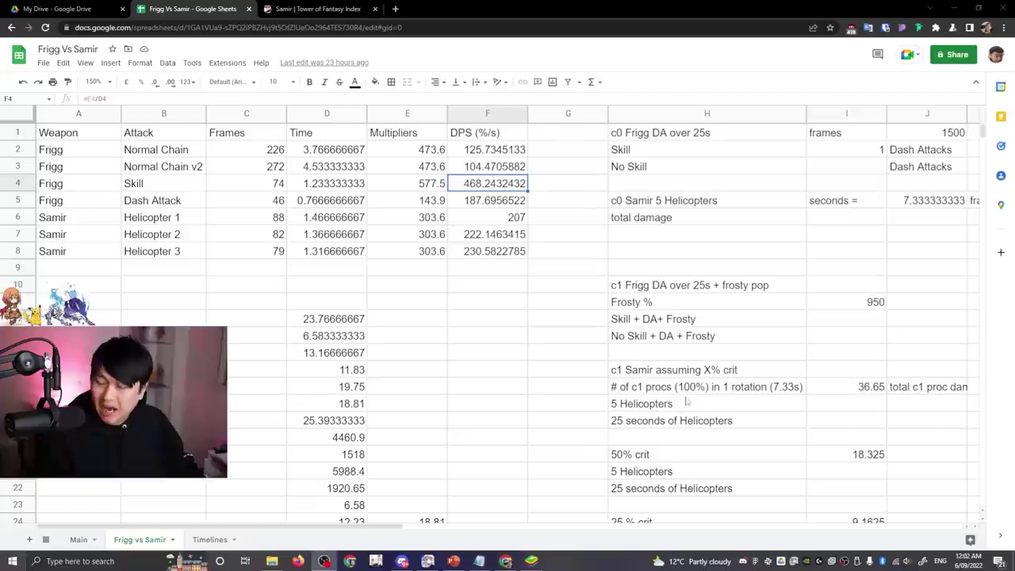
- In the Frigg Vs Samir Google Sheet, point out the Frames, Time and DPS columns and the c0 Frigg and Samir calculation labels
click(474, 235)
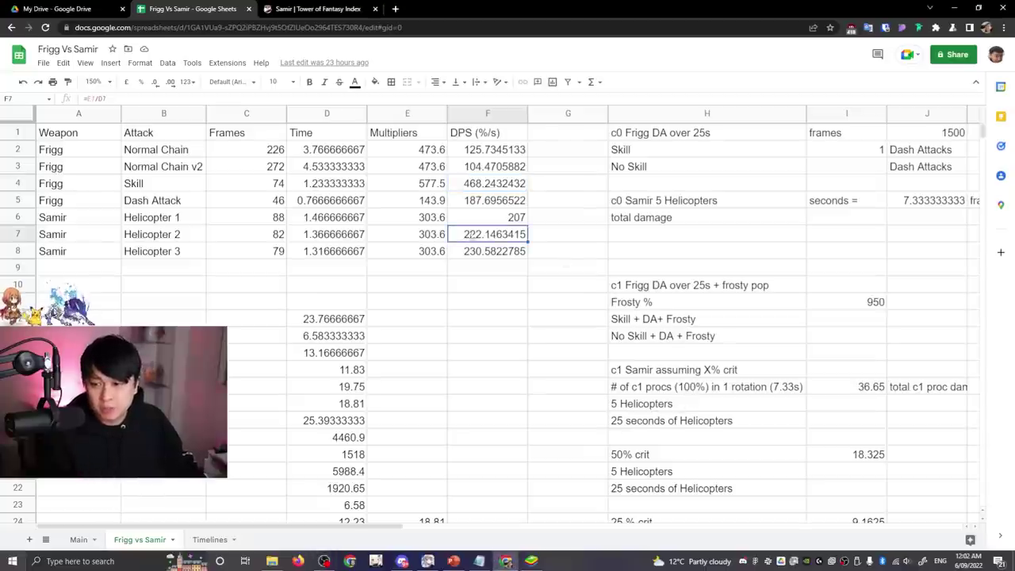
click(258, 157)
drag(258, 157, 333, 238)
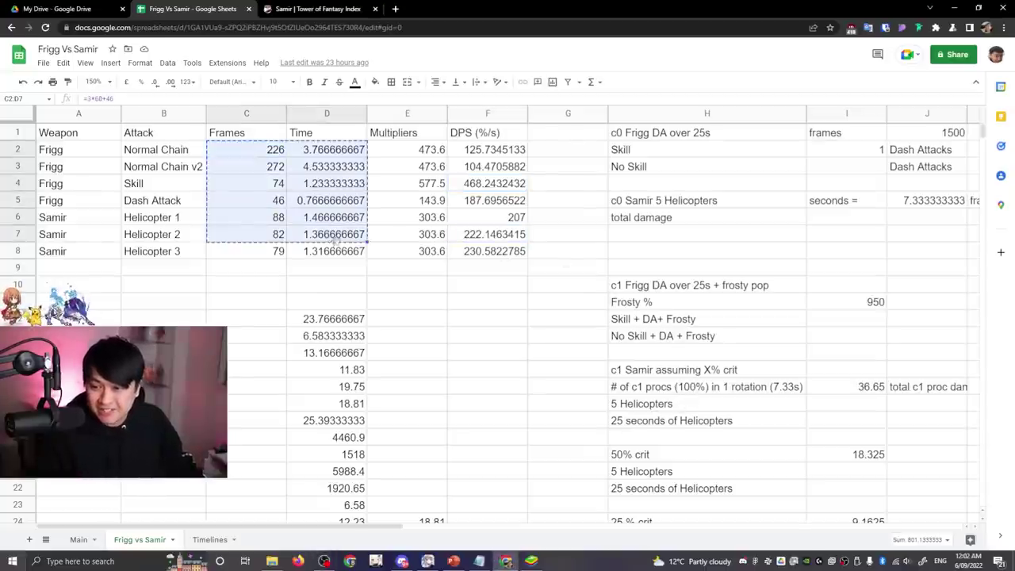
drag(487, 150, 486, 269)
click(634, 134)
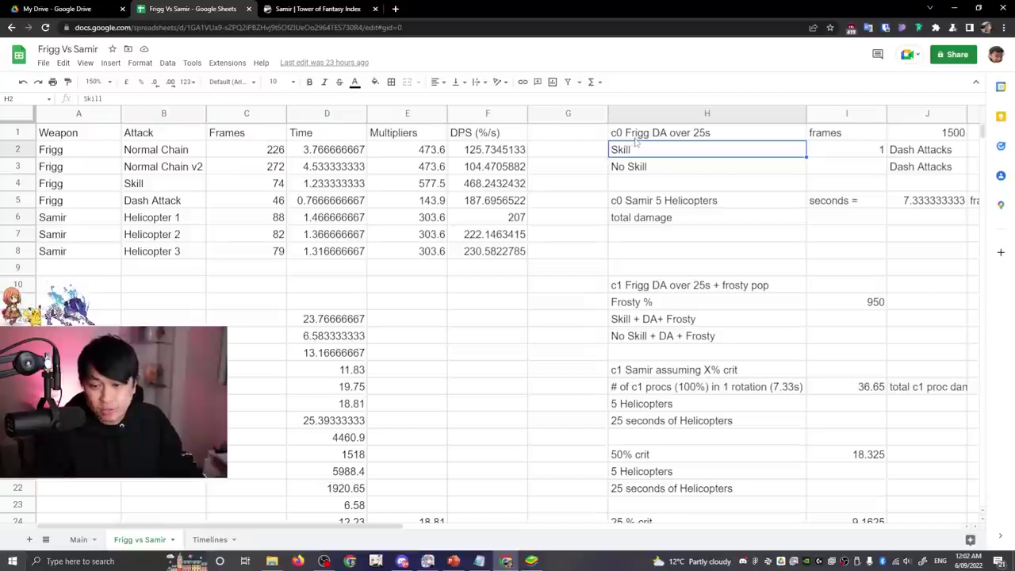
drag(635, 139, 789, 184)
click(750, 224)
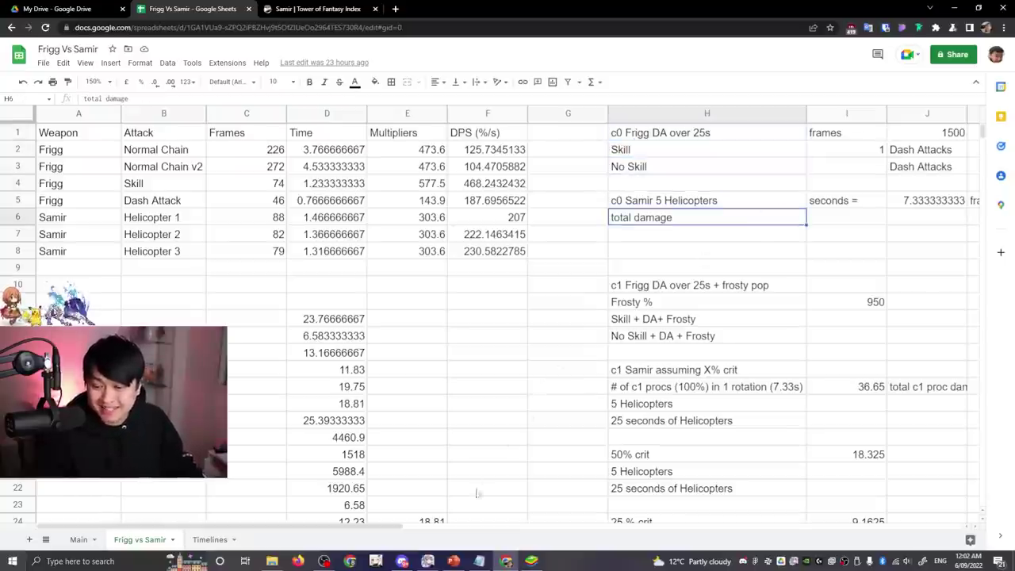
- Switch back to PowerPoint and sweep over the entire 60 second simulation c1 slide
click(453, 560)
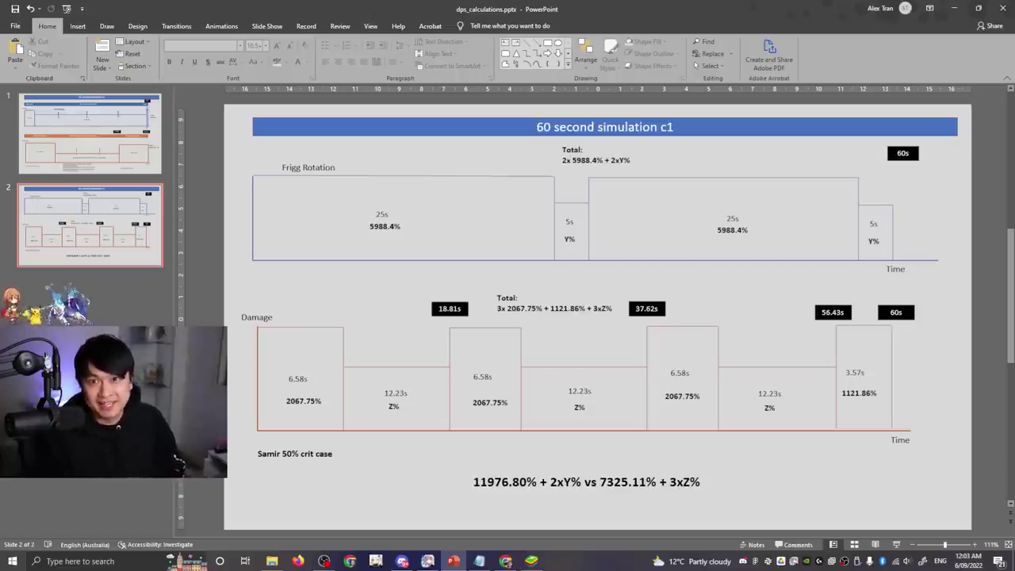
drag(945, 514, 230, 105)
click(236, 113)
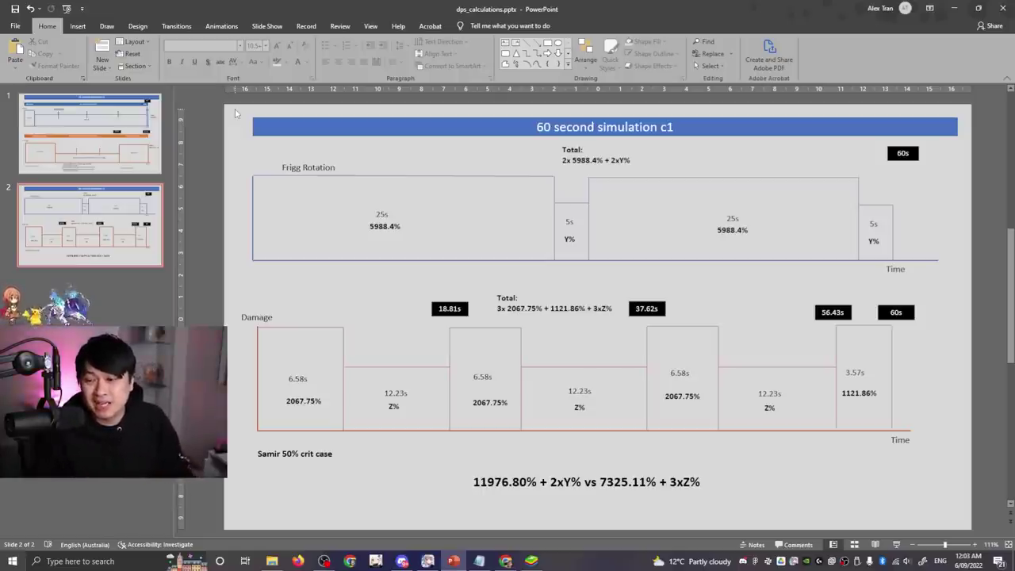
- Sweep across the Frigg and Samir rotation timelines down to the total damage comparison, and clear the selection
drag(235, 113, 969, 512)
click(968, 512)
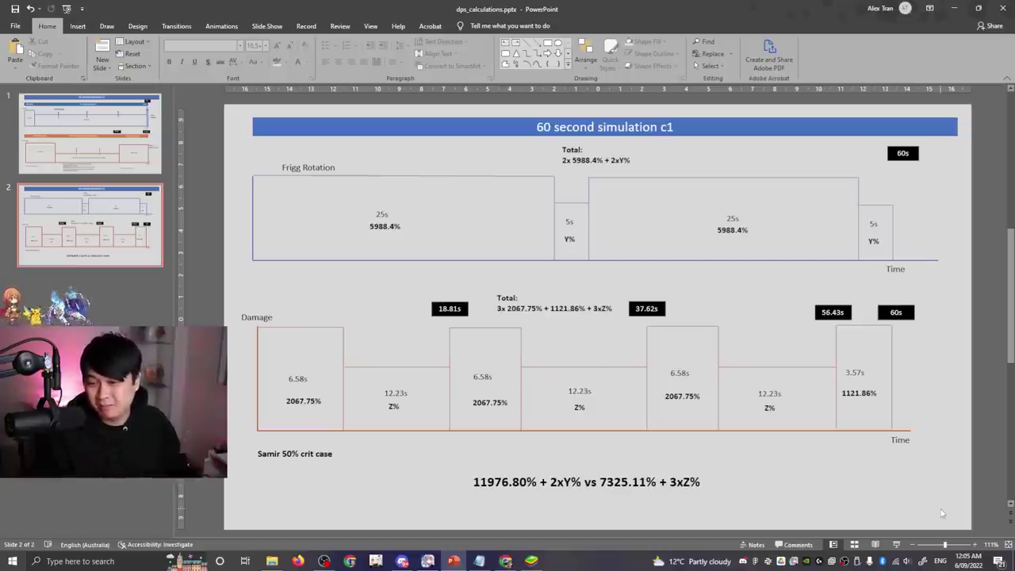
- Switch to Tower of Fantasy and fight the Treasure Guard, casting the weapon skill and dodging repeatedly between attacks
key(alt+Tab)
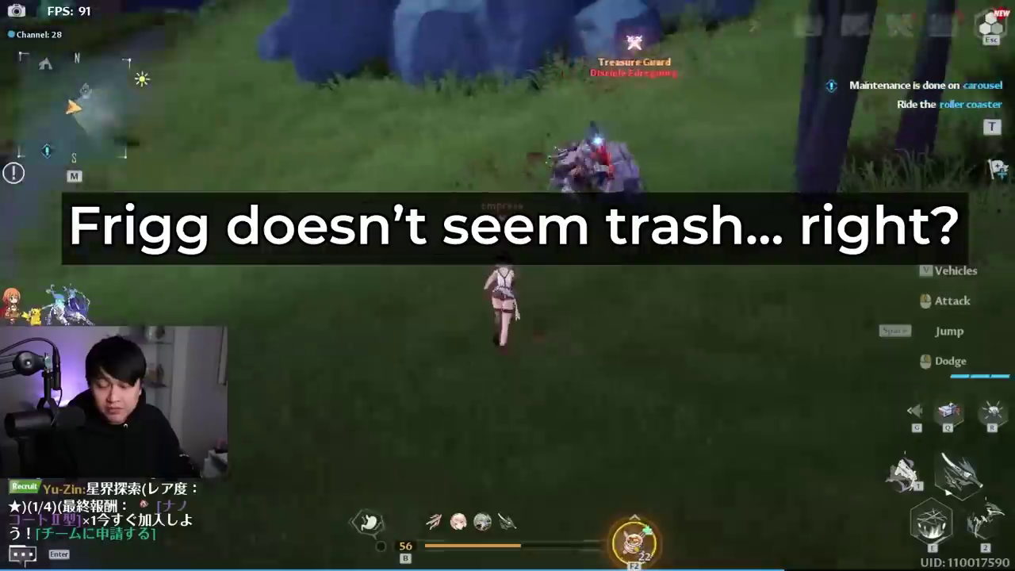
key(e)
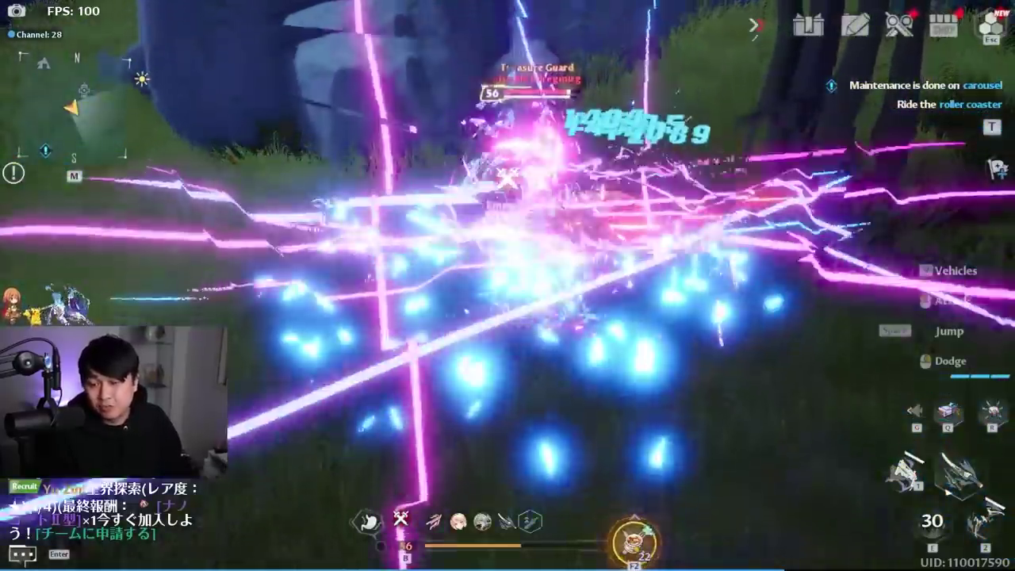
key(shift)
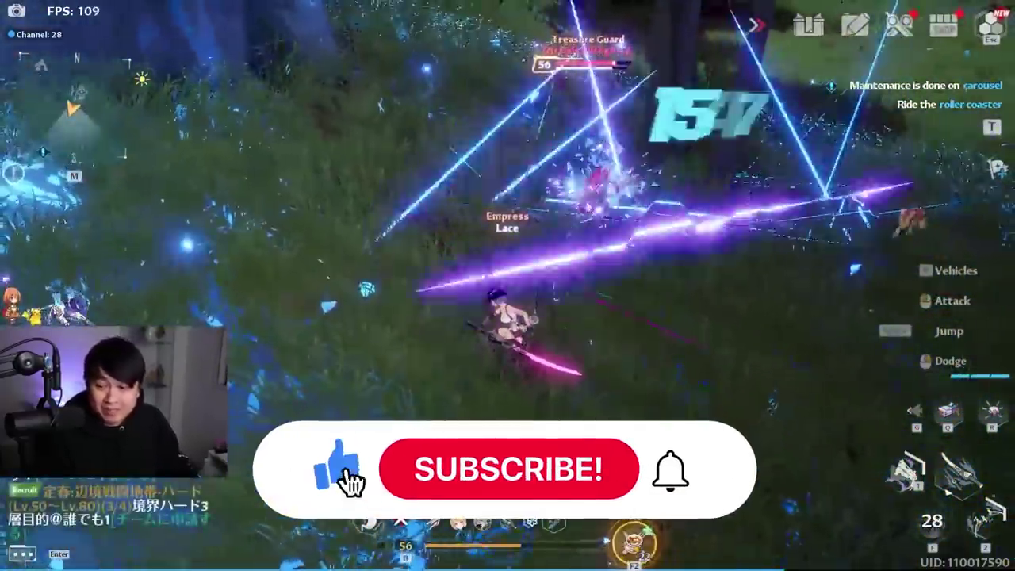
key(shift)
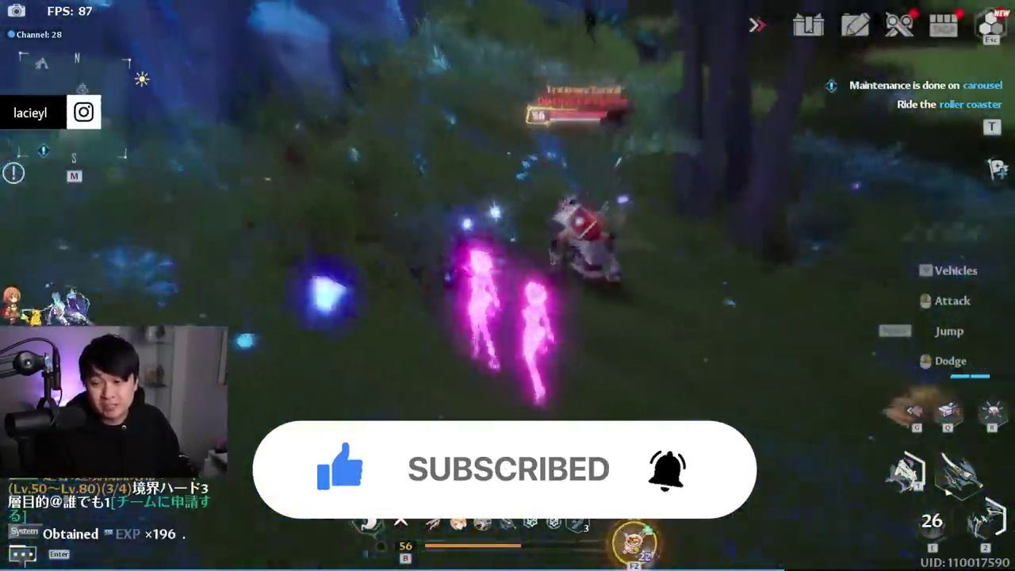
key(shift)
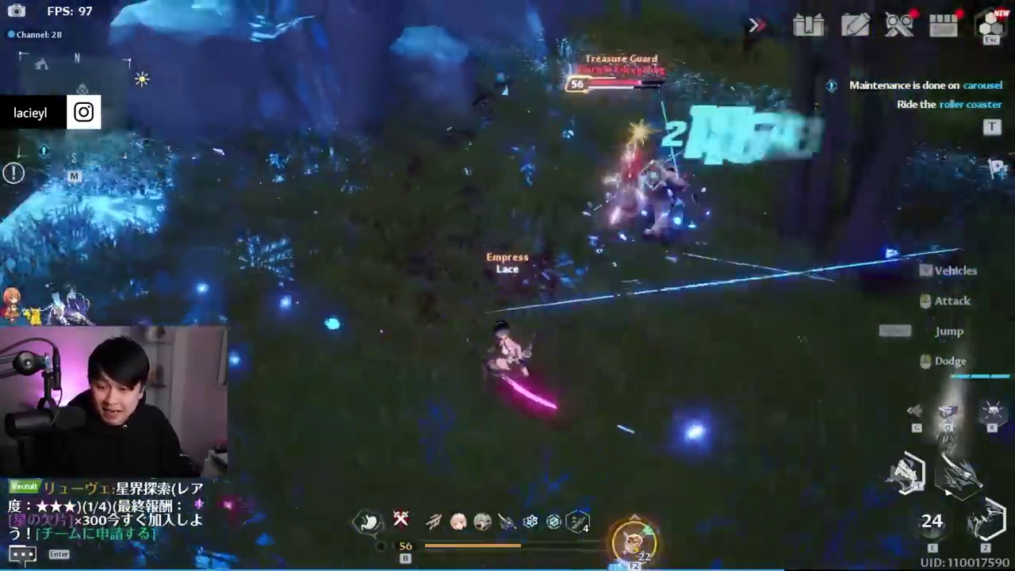
key(shift)
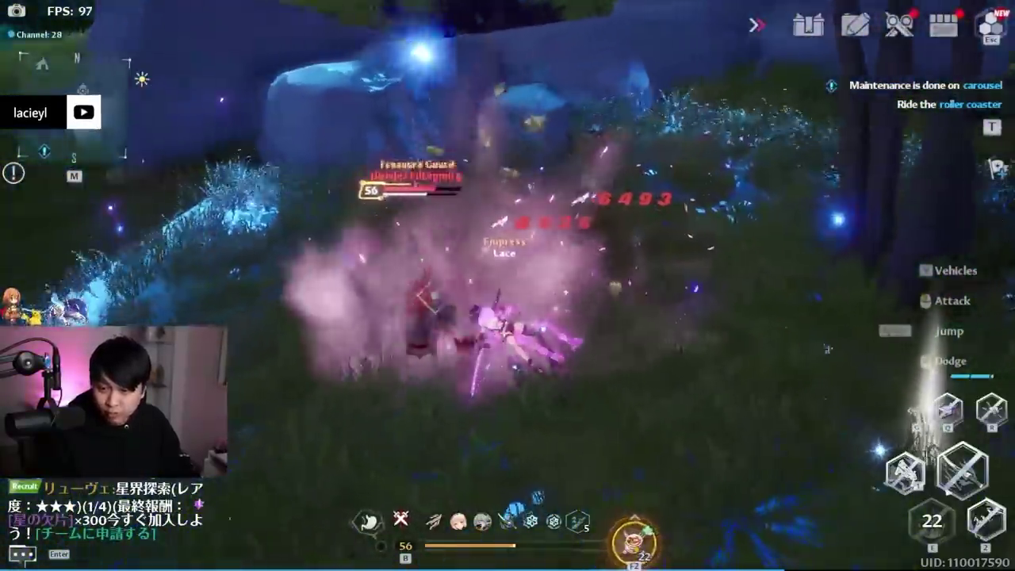